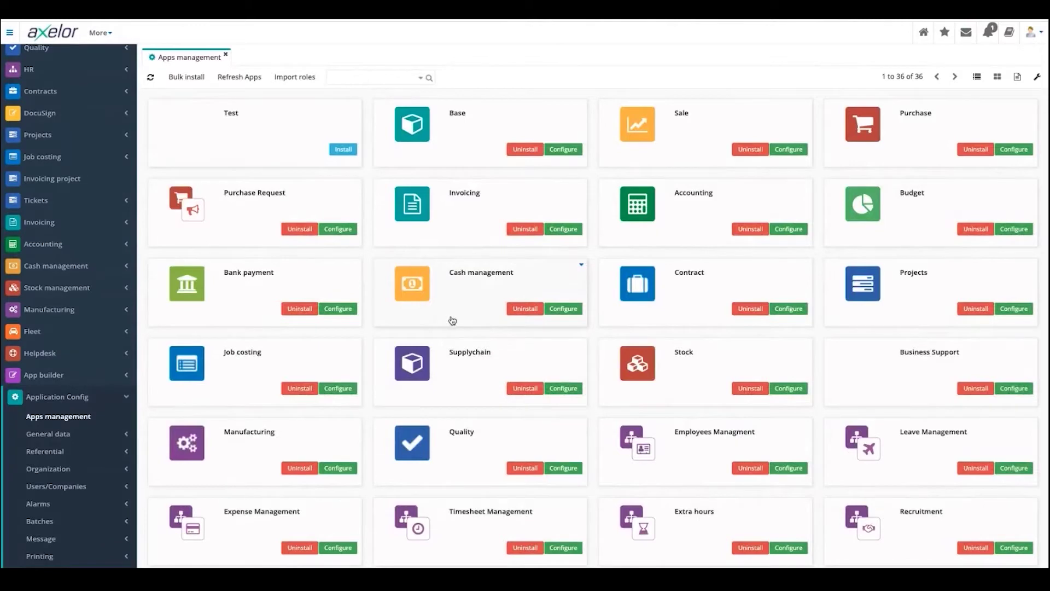
- Browse the app cards and collapse the application configuration section
scroll(452, 317, down, 2)
scroll(452, 319, down, 3)
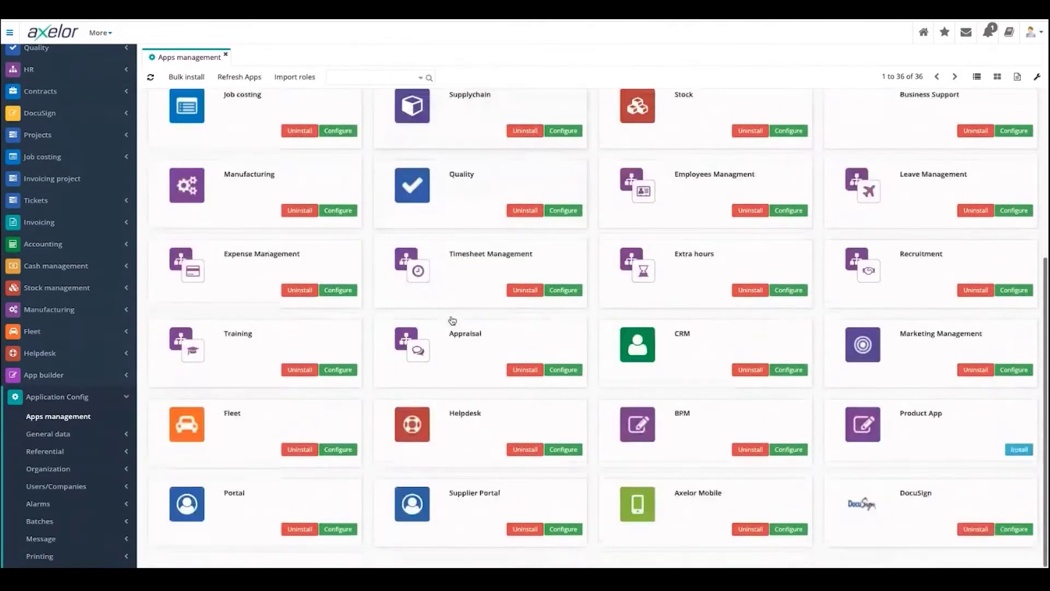
scroll(466, 310, up, 5)
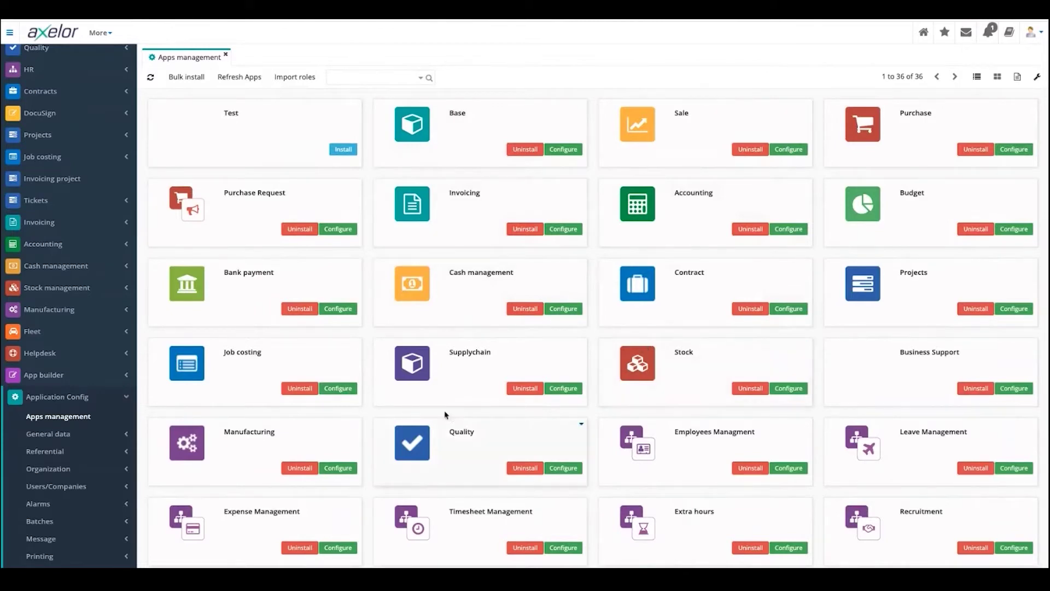
scroll(415, 381, down, 1)
scroll(416, 381, down, 3)
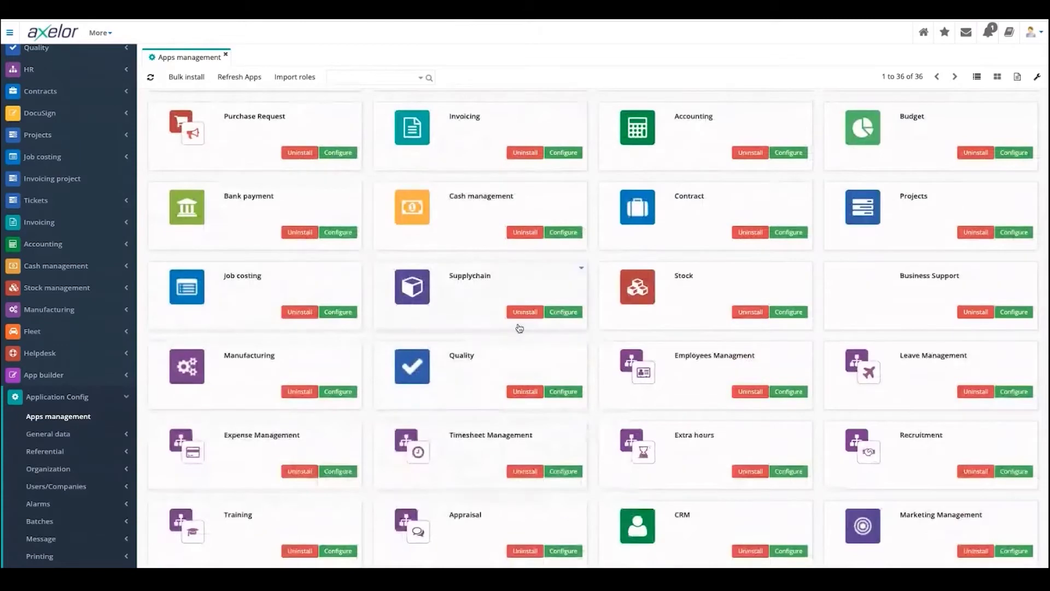
scroll(518, 327, down, 3)
scroll(62, 165, up, 2)
scroll(62, 166, up, 3)
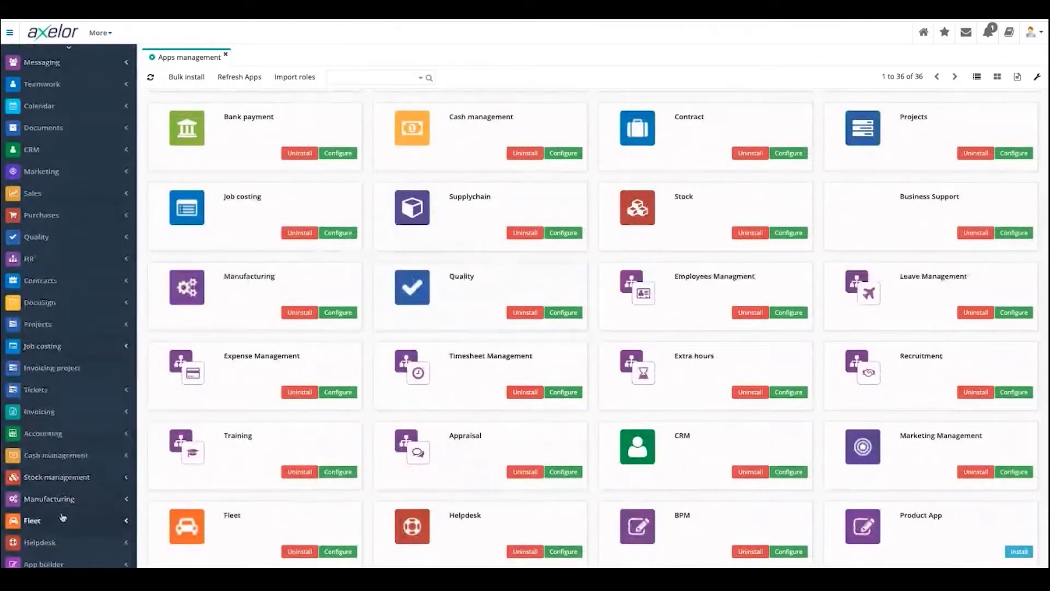
scroll(63, 518, down, 2)
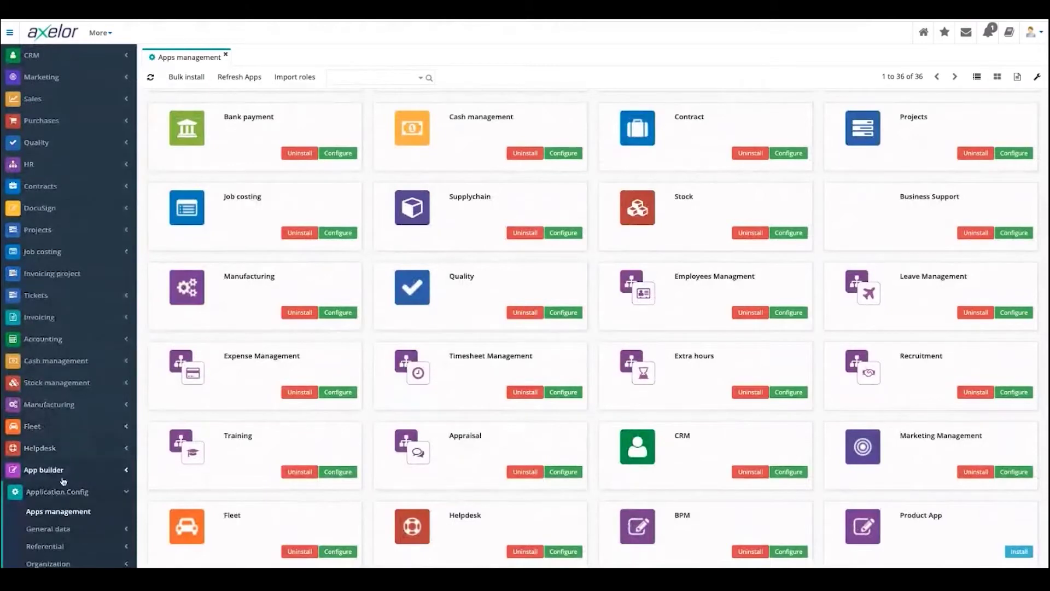
click(61, 492)
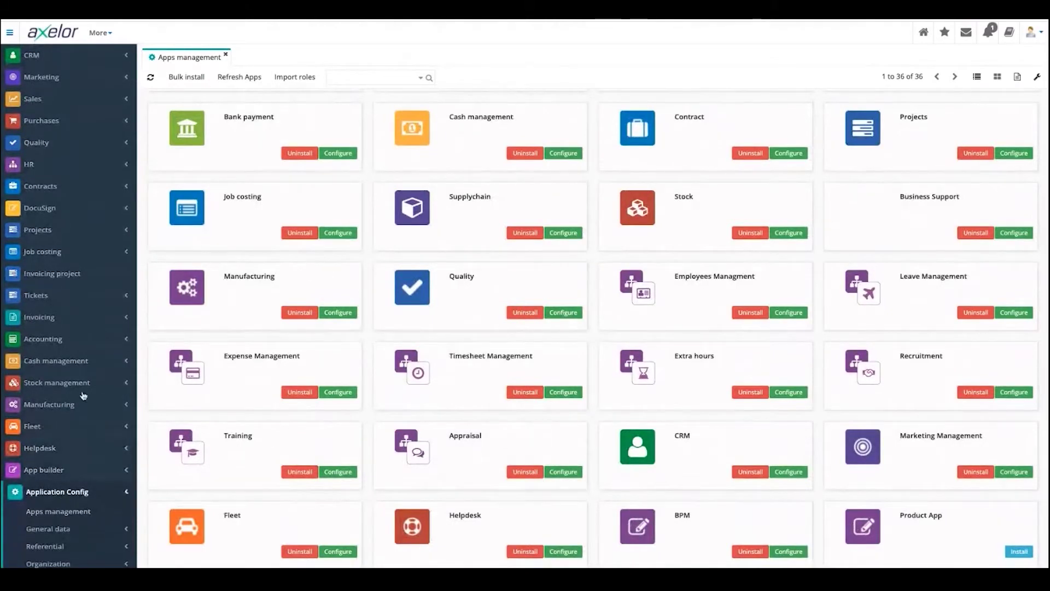
- Close the Apps management page, leaving the HR menu with Expenses and Timesheets visible
scroll(83, 394, up, 2)
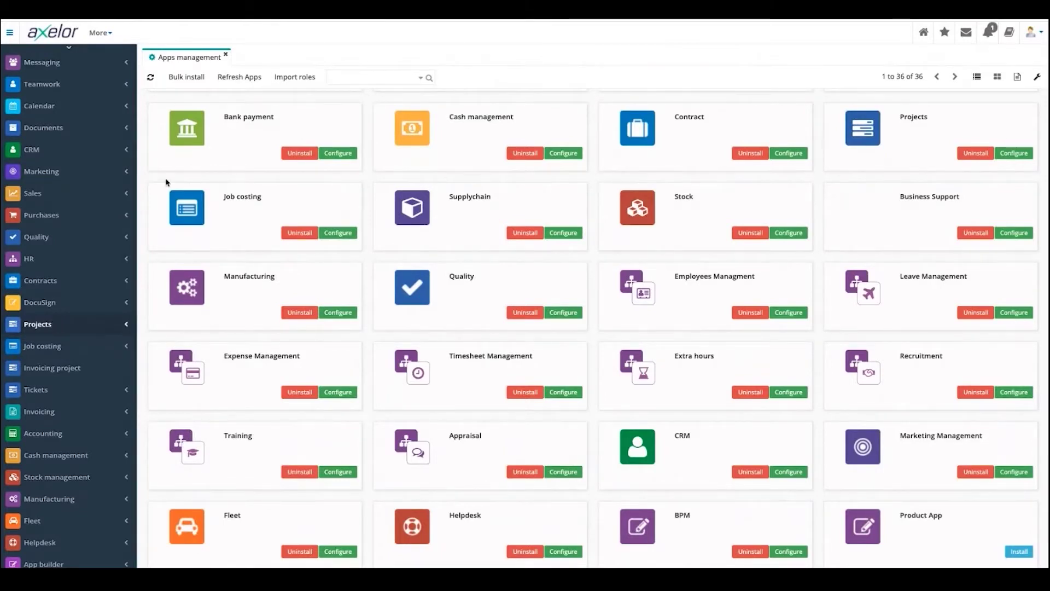
scroll(69, 449, down, 1)
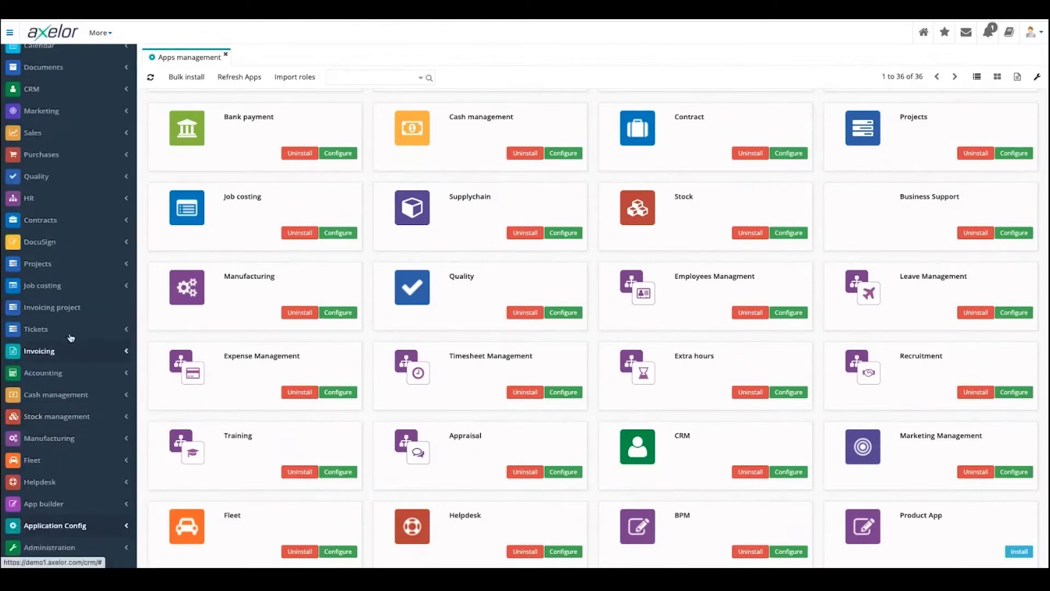
scroll(70, 337, up, 1)
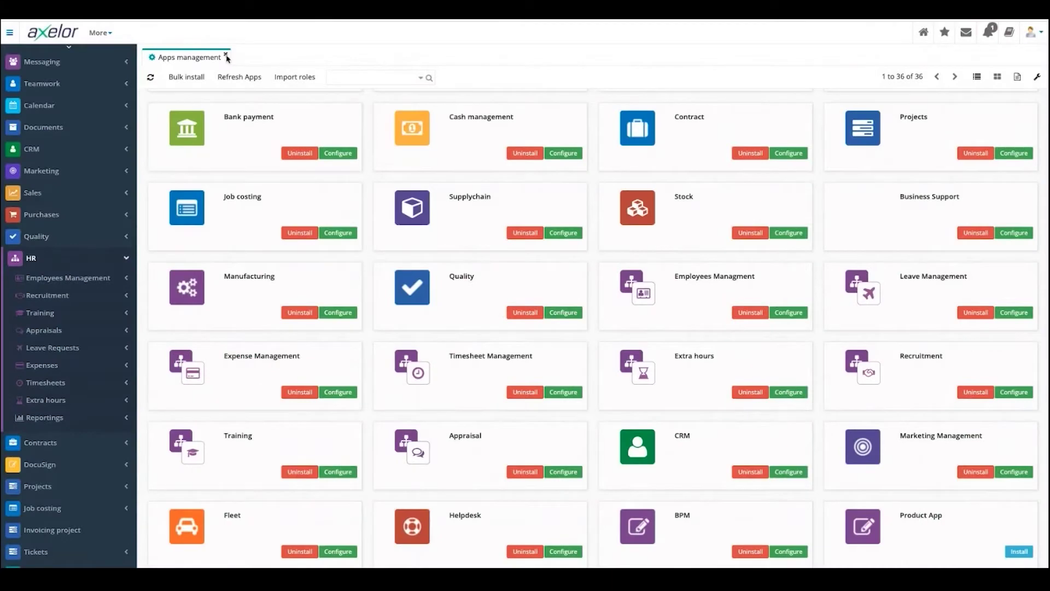
click(226, 56)
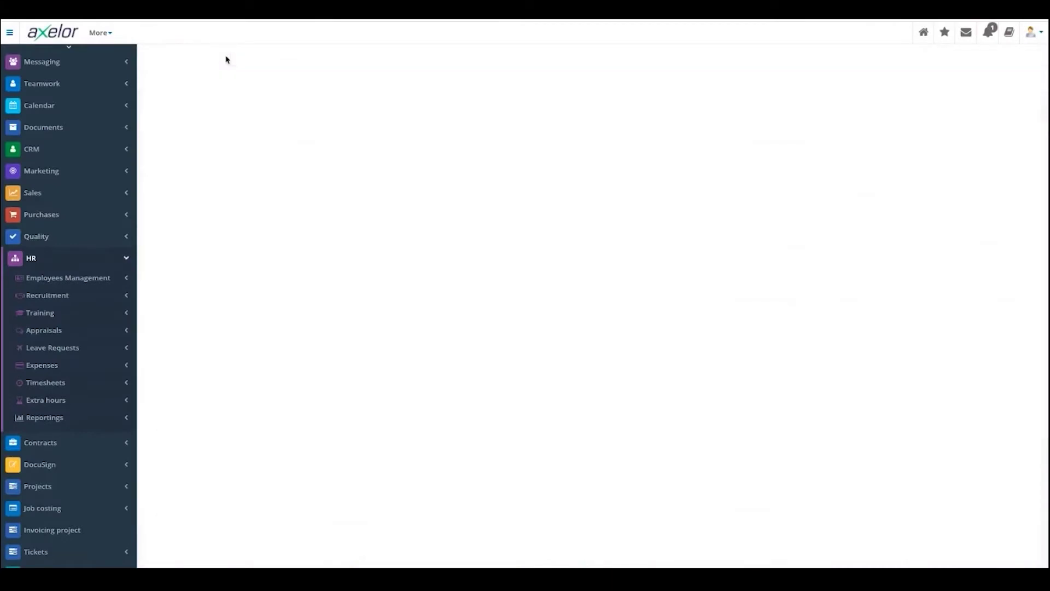
- Open List of employees from HR > Employees Management to see the 19 employee cards
click(80, 279)
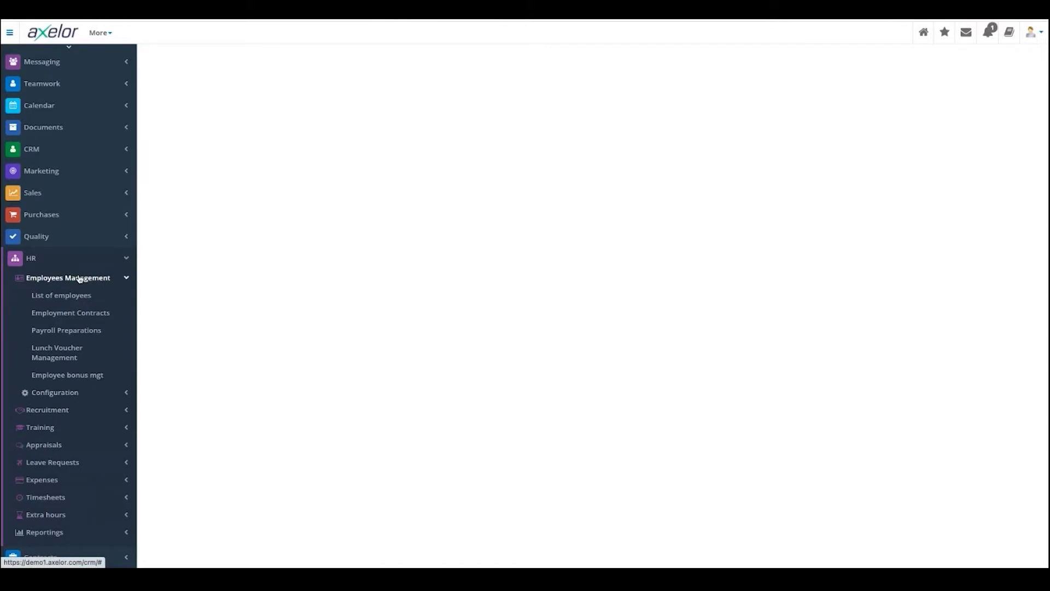
click(80, 279)
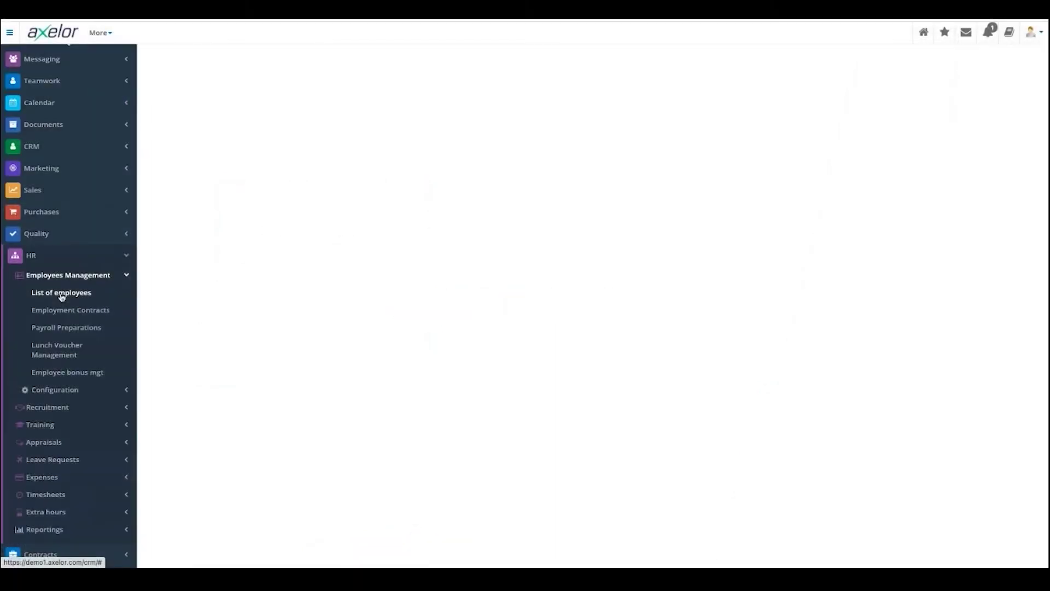
click(61, 294)
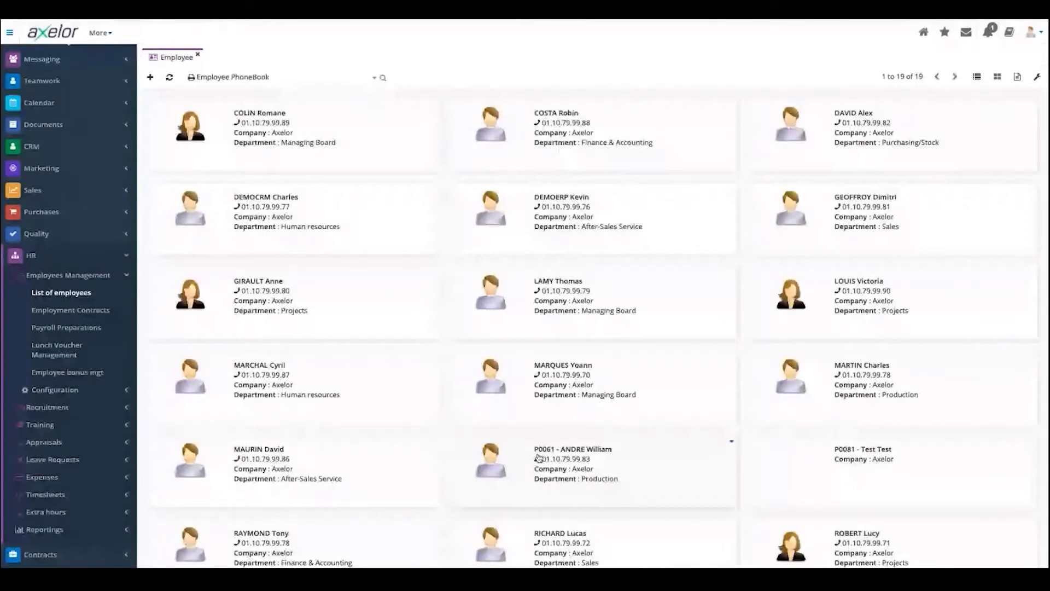
- Show employees as a table, peek at Advanced Search, and open the first employee
click(539, 457)
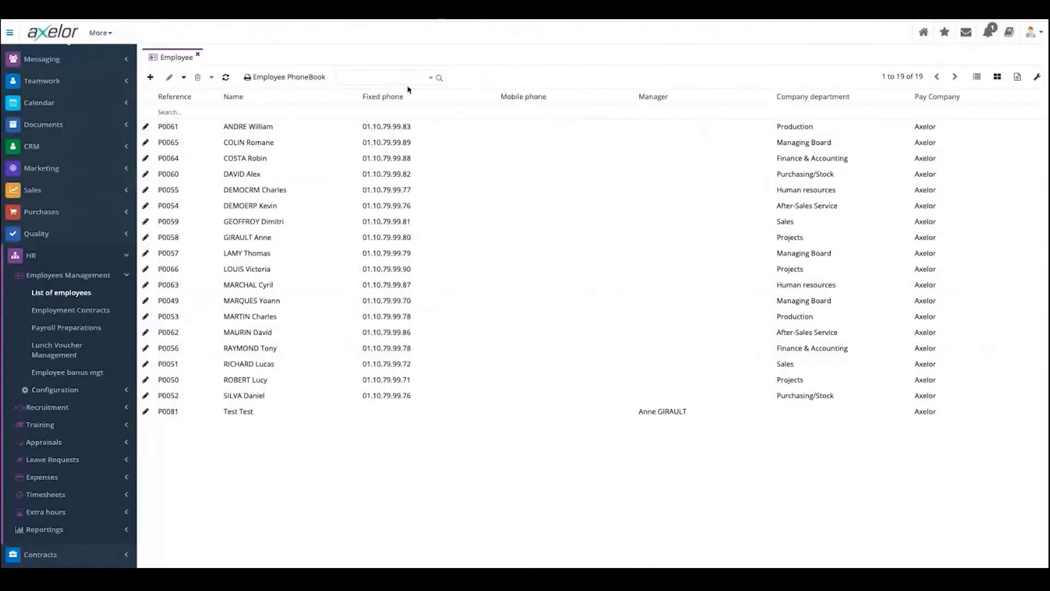
click(429, 78)
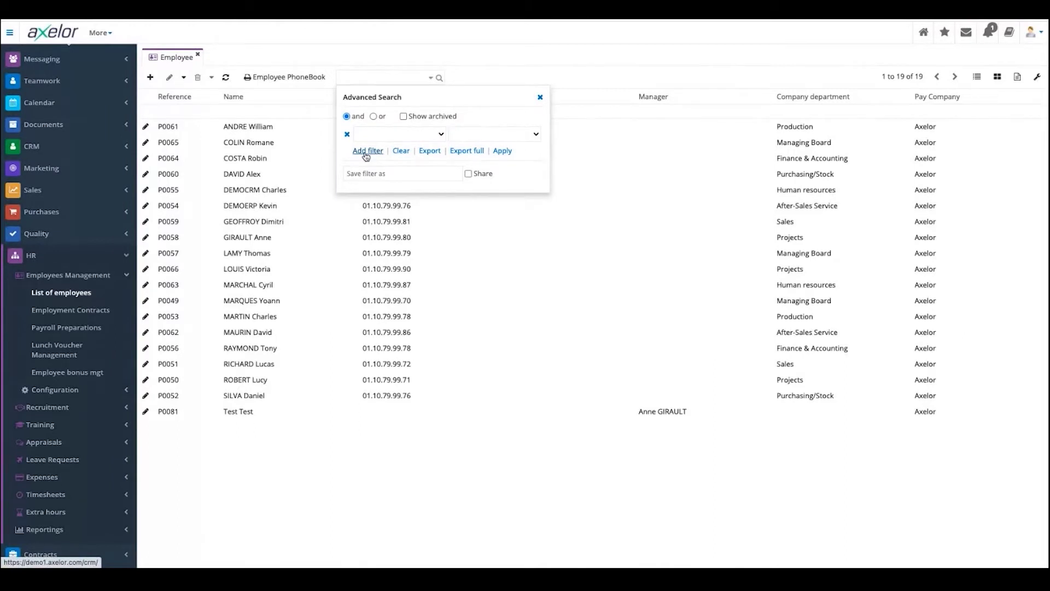
click(243, 131)
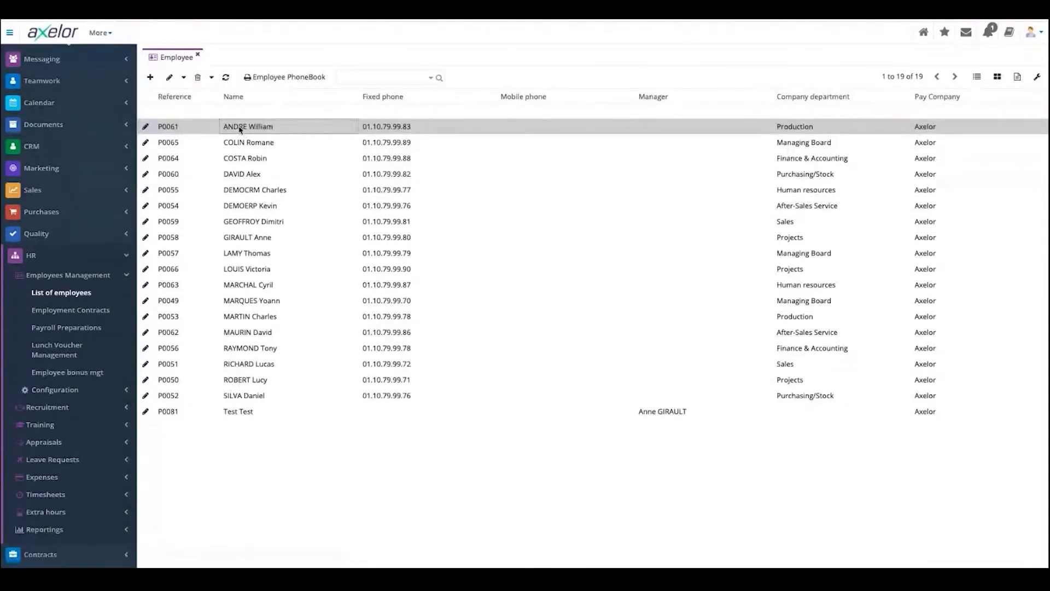
double_click(241, 129)
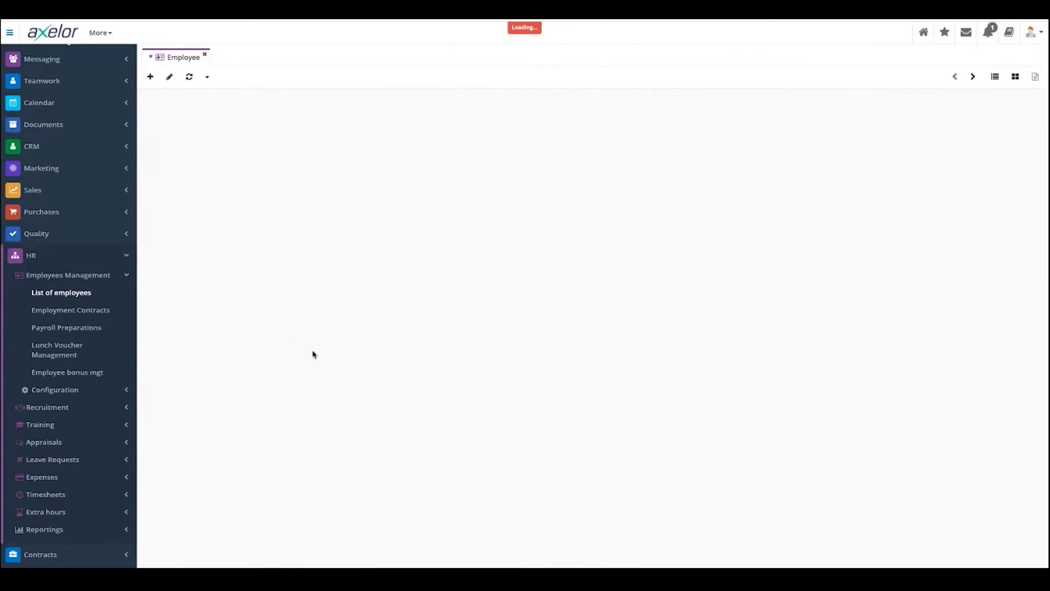
- Wait for the page to respond and review the first employee's personal and HR sections
click(615, 129)
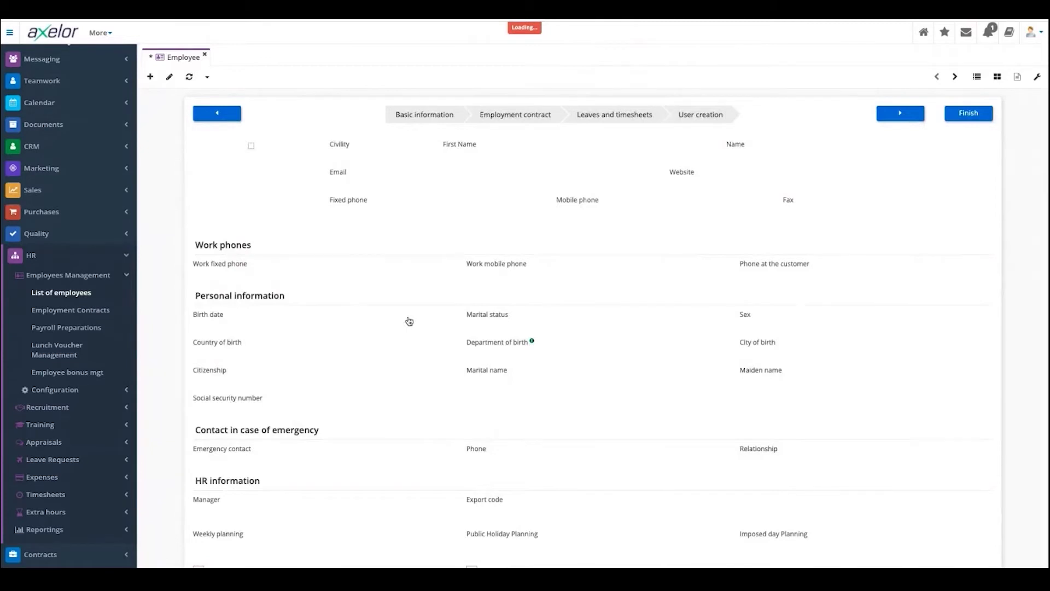
scroll(409, 321, down, 5)
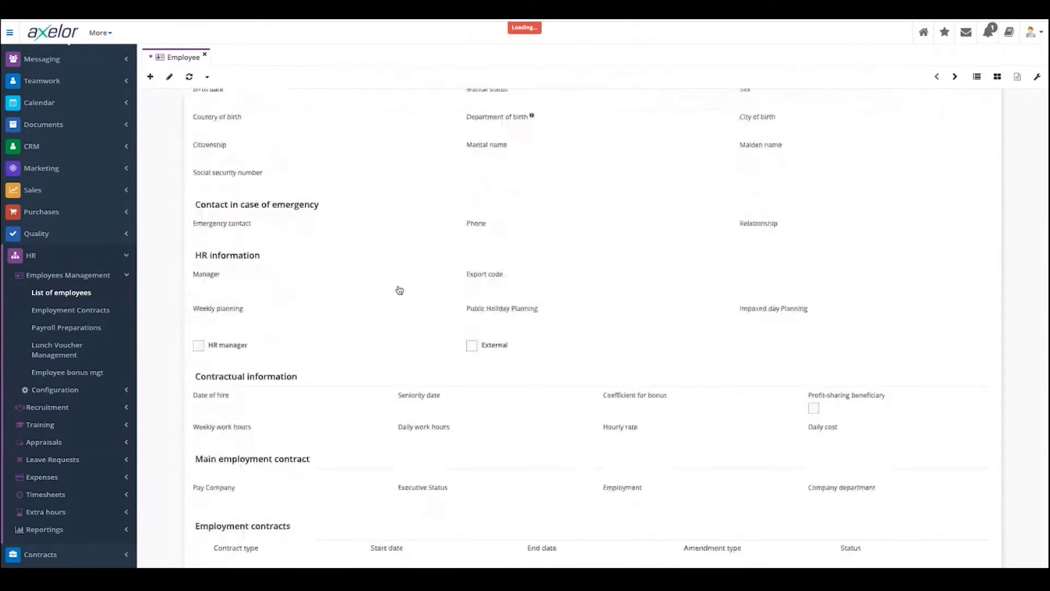
scroll(399, 290, up, 5)
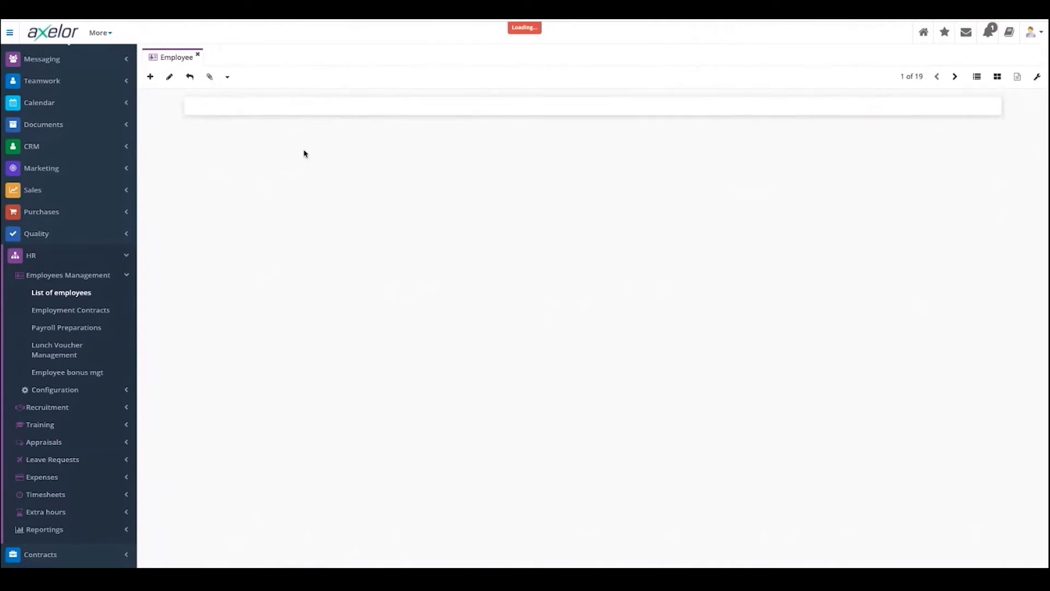
scroll(386, 299, down, 1)
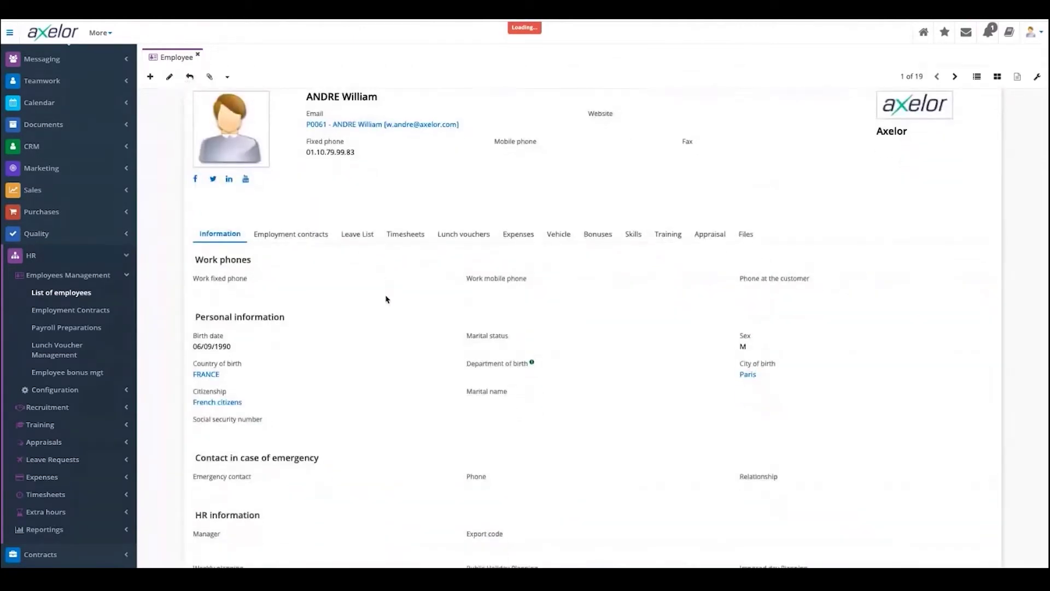
scroll(386, 298, down, 3)
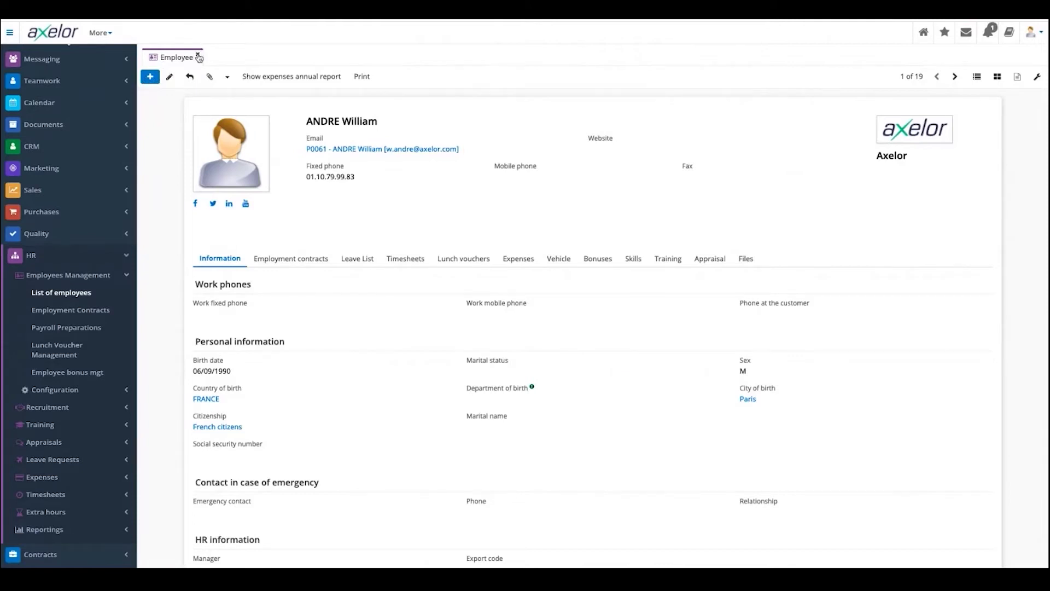
- Start a new employee with civility M., entering the first name and corrected surname
click(150, 77)
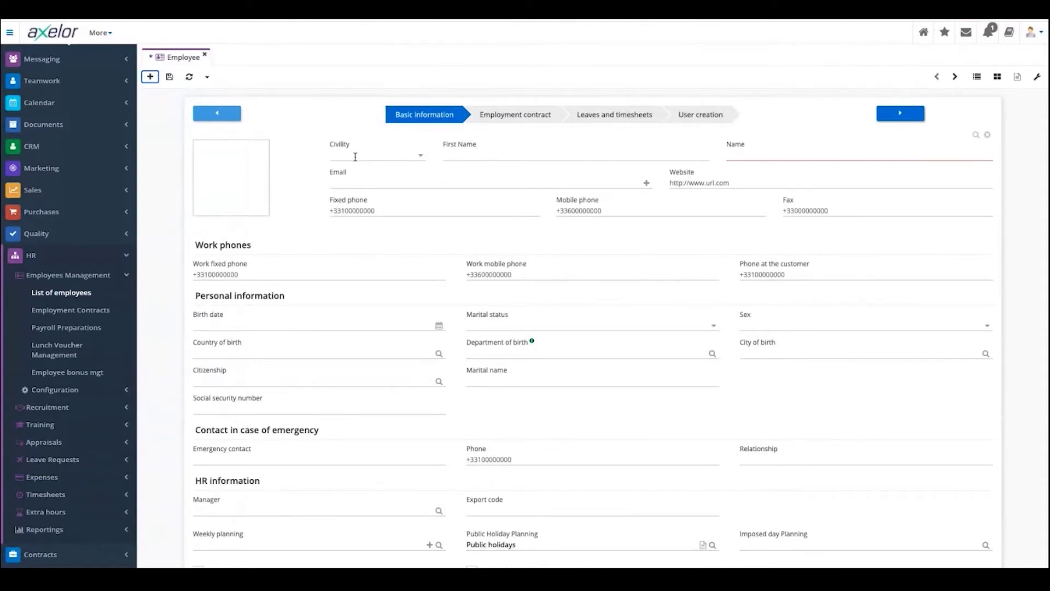
click(361, 157)
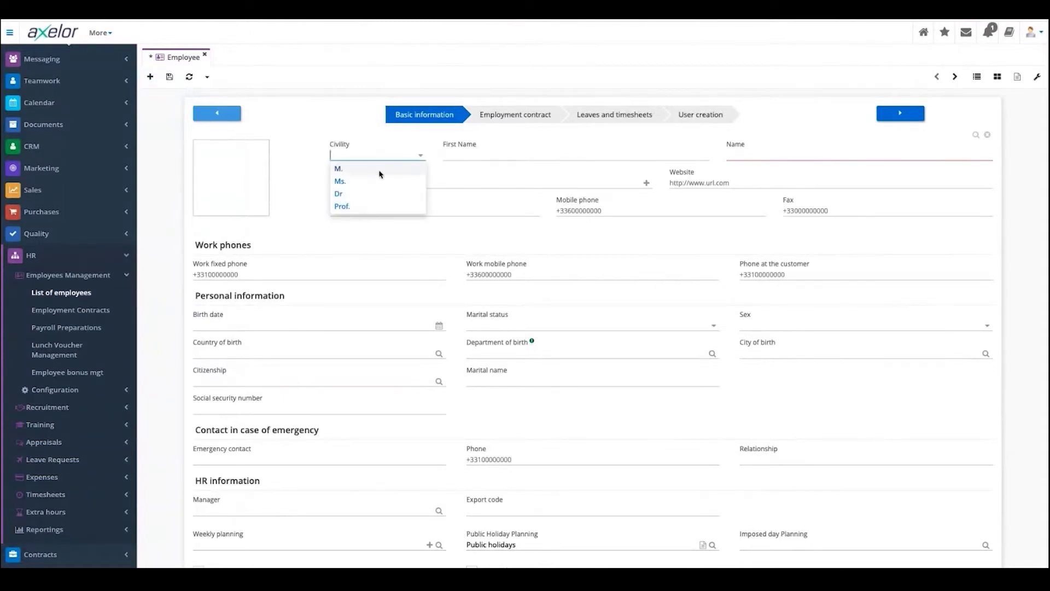
click(518, 155)
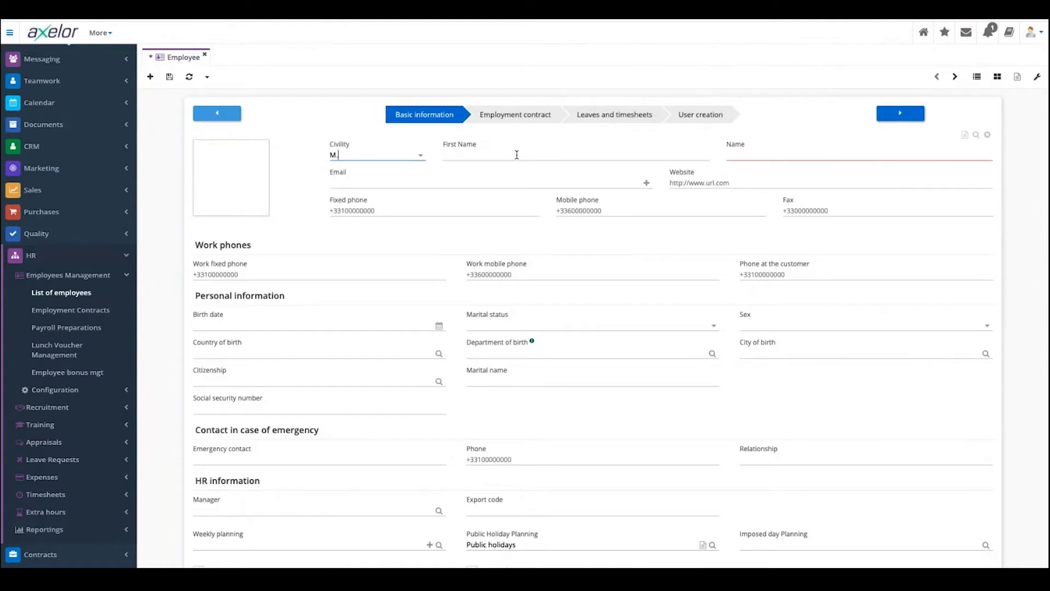
text(W)
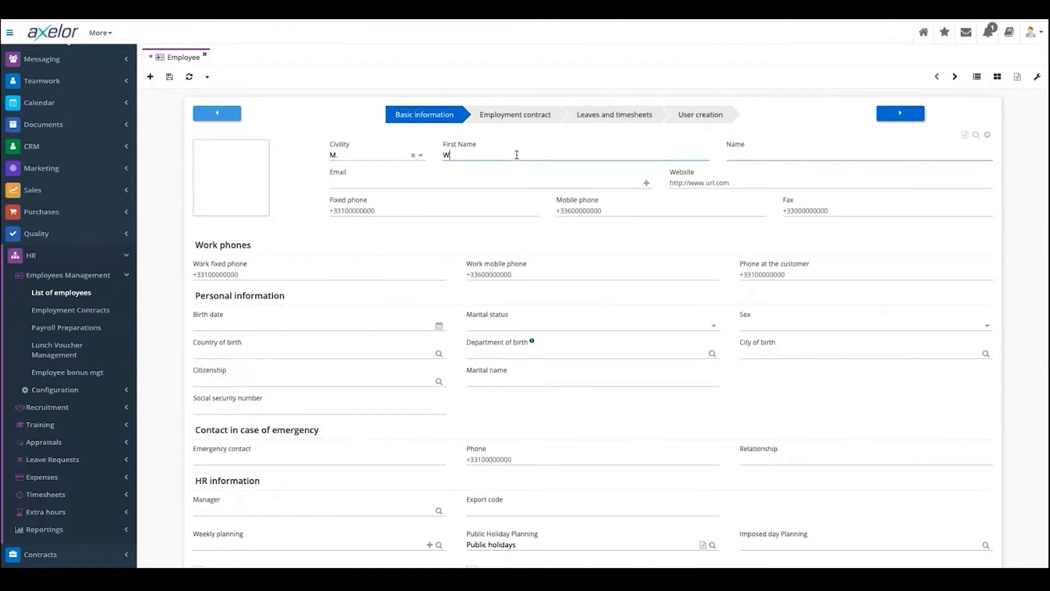
text(ebinartest)
click(738, 156)
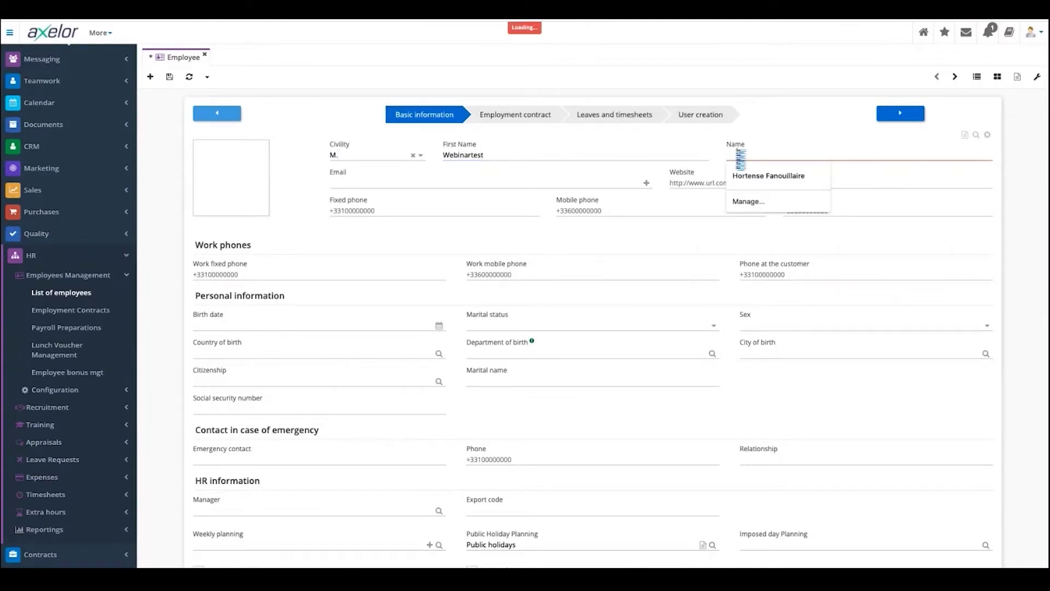
text(eb)
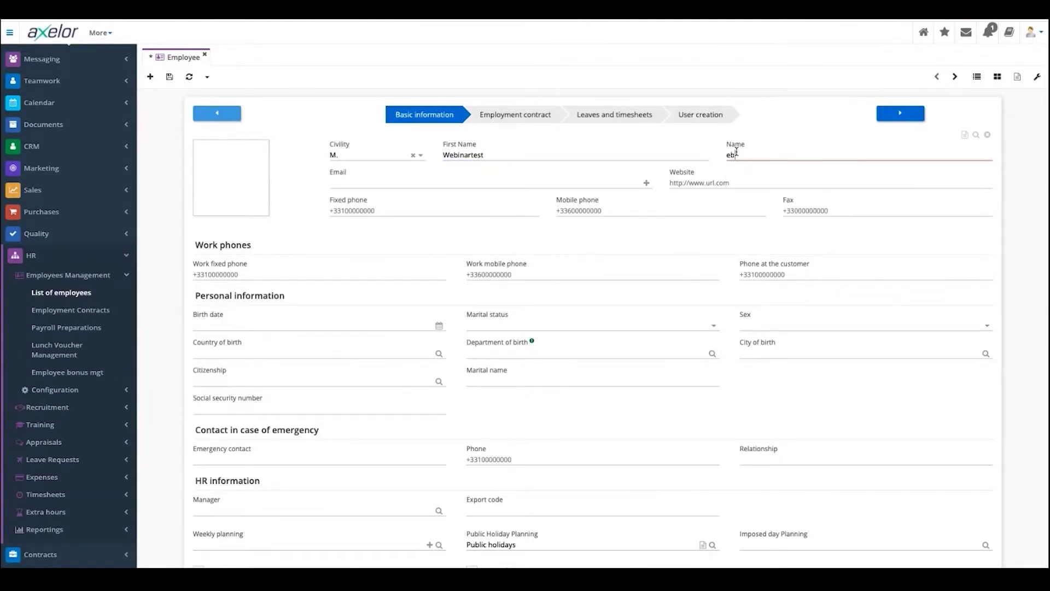
key(BackSpace)
key(BackSpace)
text(Axelor)
click(383, 182)
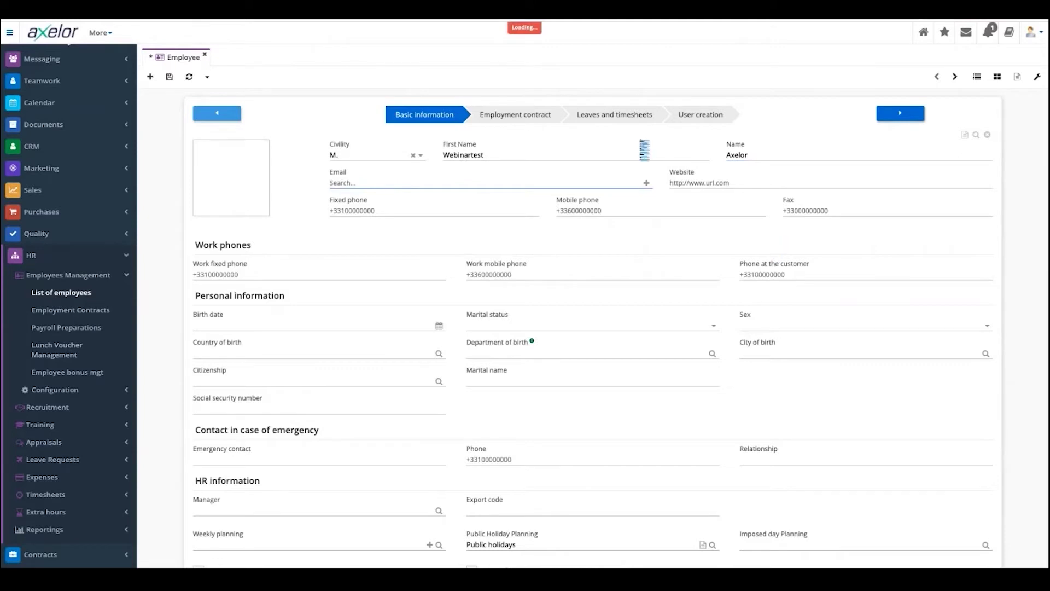
- Create a new email address record with the employee's address and confirm it
click(645, 184)
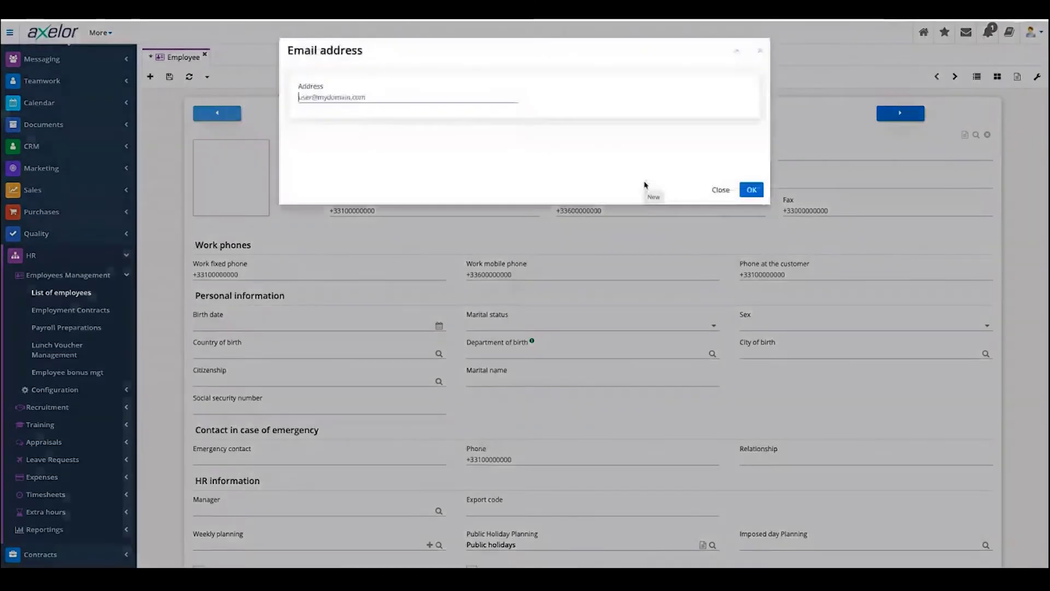
click(429, 99)
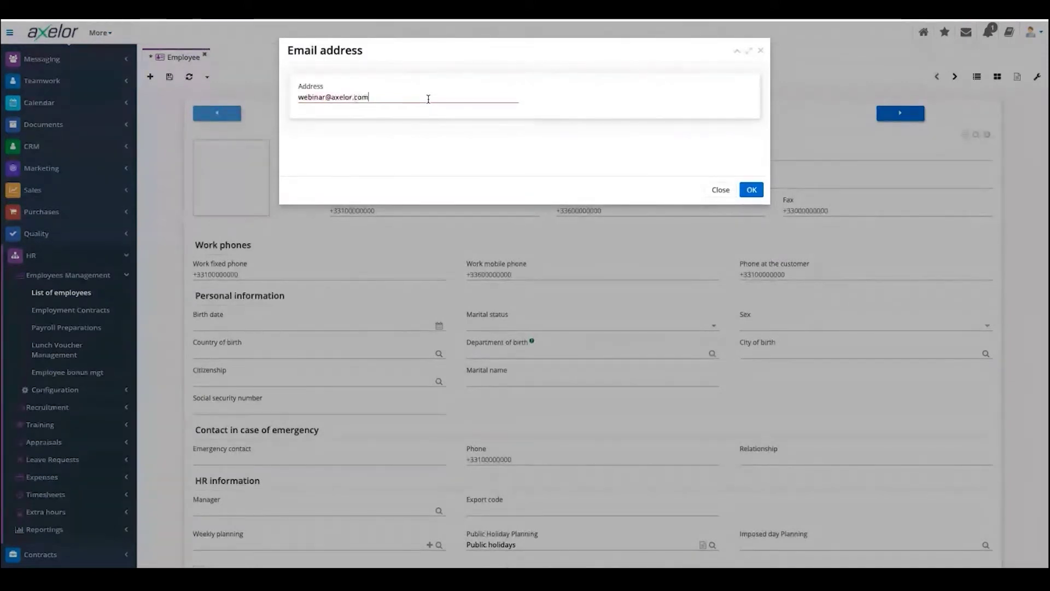
click(751, 190)
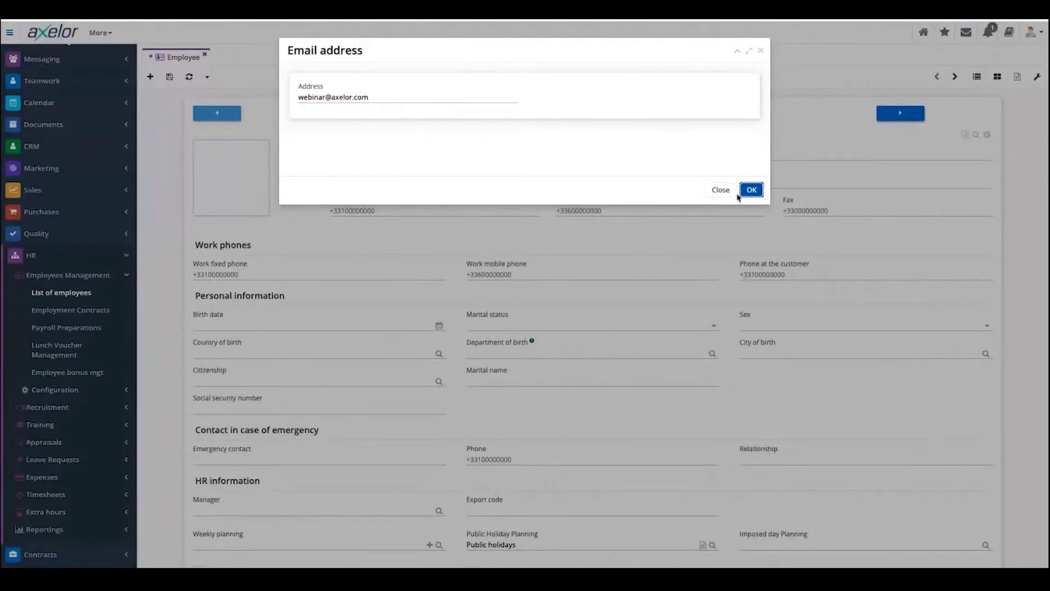
click(754, 190)
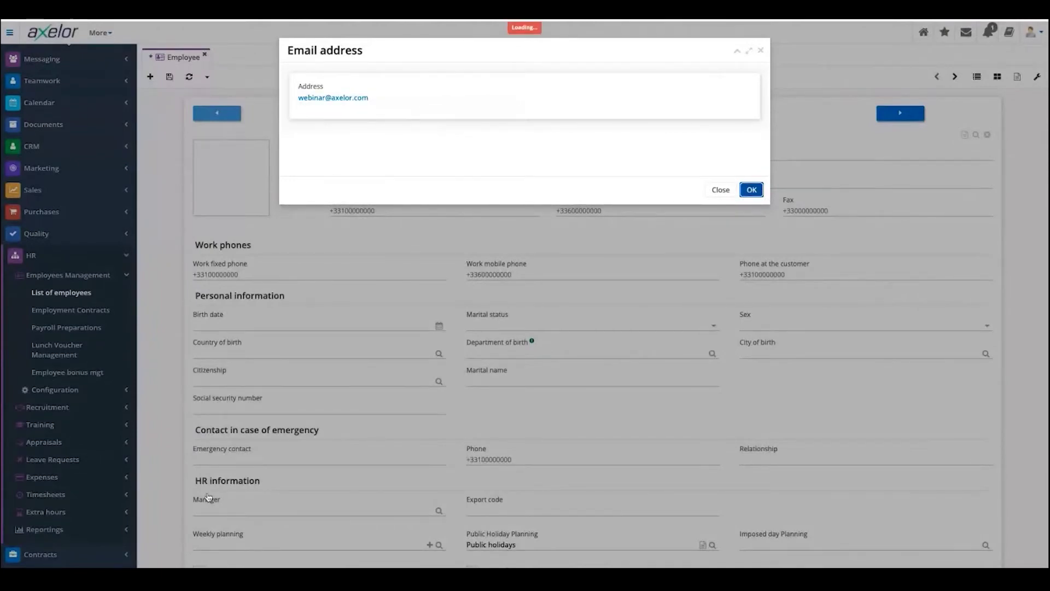
- Scroll to HR information and bring up the user list for the Manager field
scroll(296, 382, down, 1)
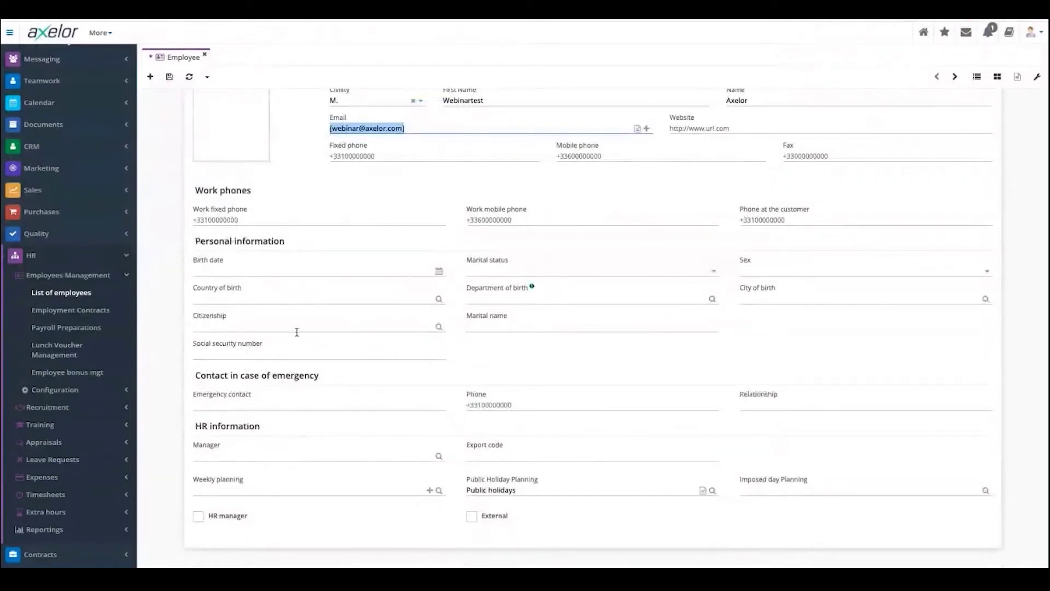
scroll(417, 251, up, 1)
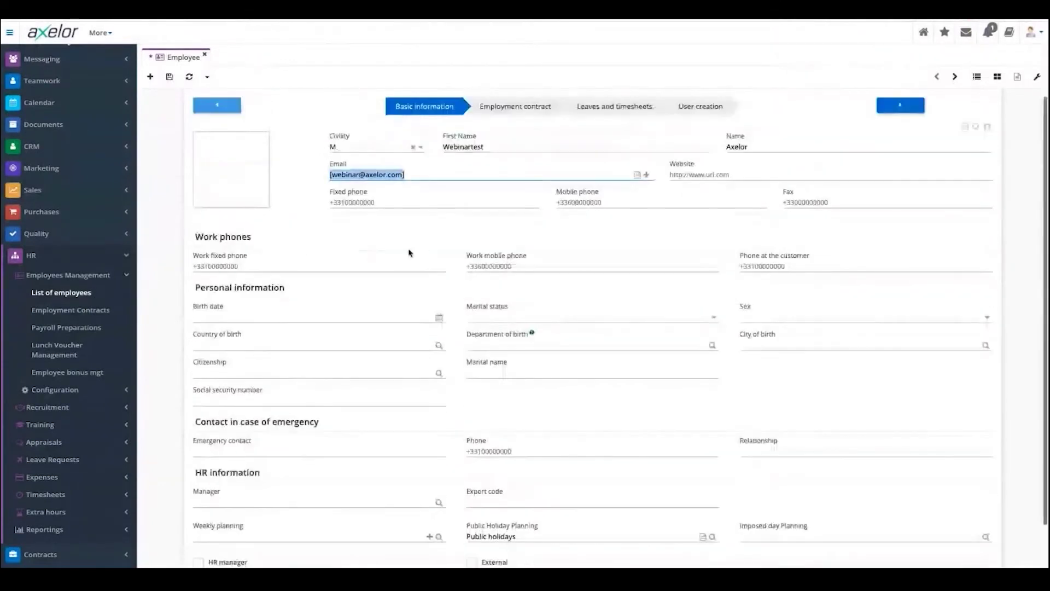
scroll(463, 368, down, 1)
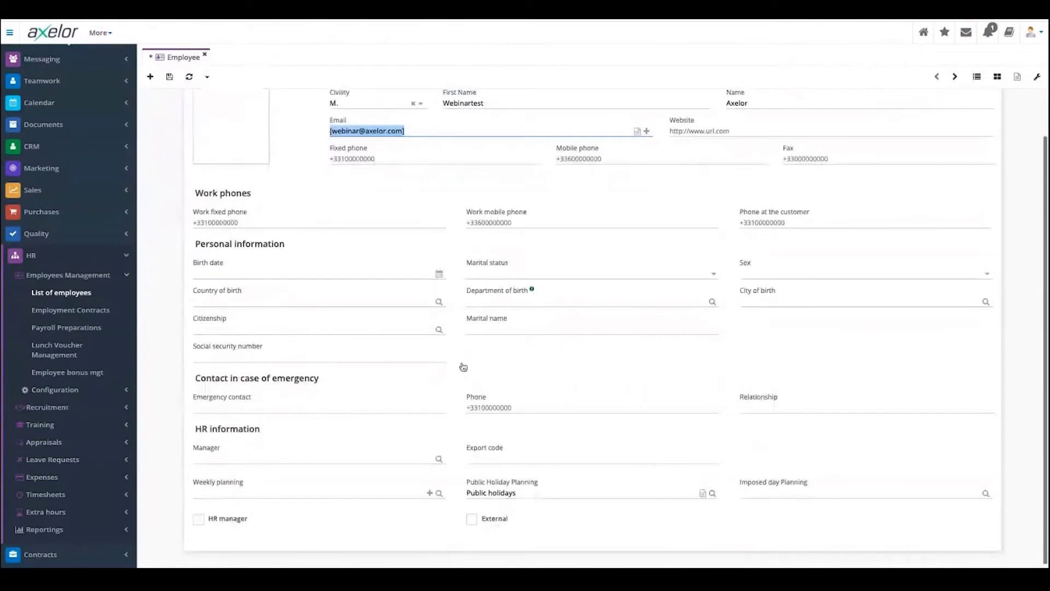
scroll(492, 219, up, 1)
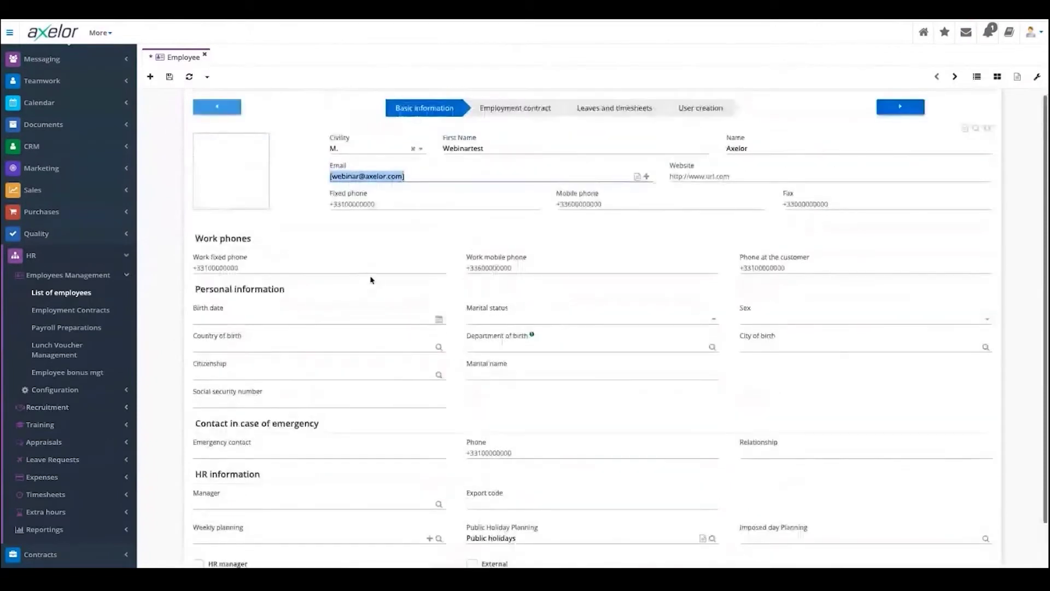
scroll(370, 280, down, 1)
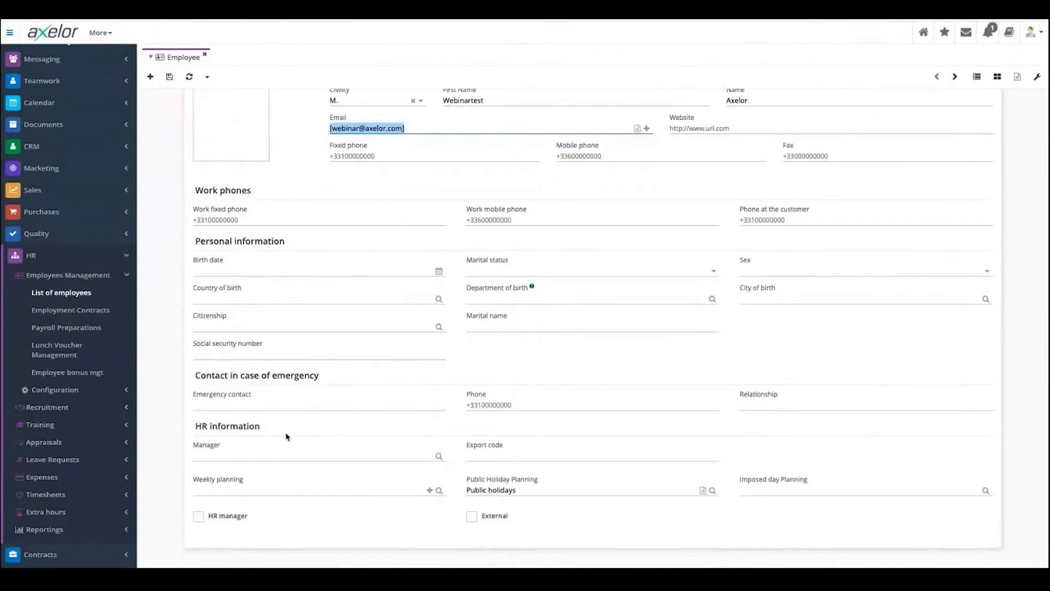
click(439, 457)
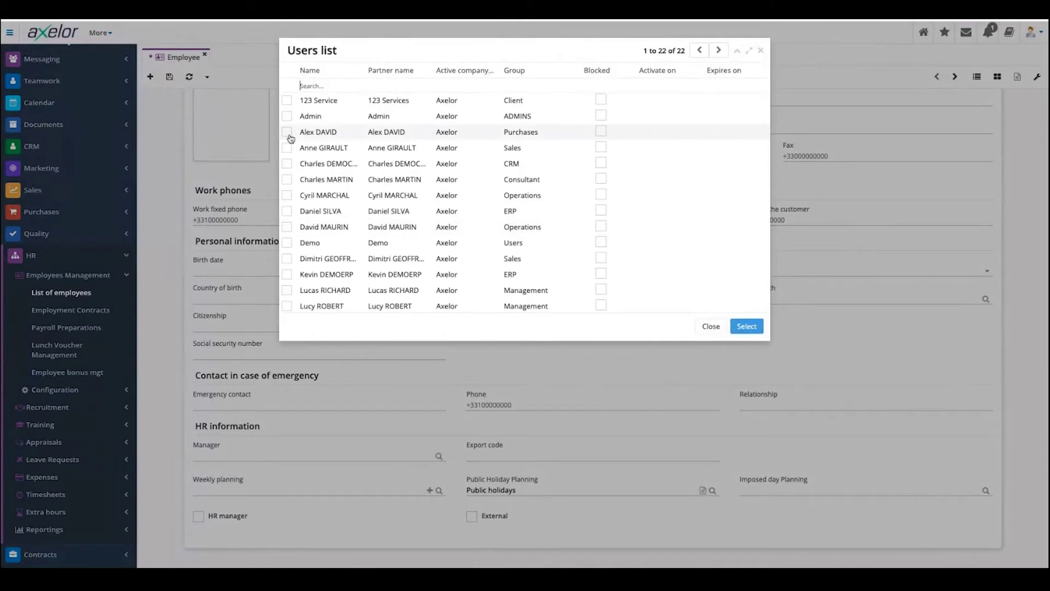
- Assign the Purchases-group user as the employee's manager
click(287, 132)
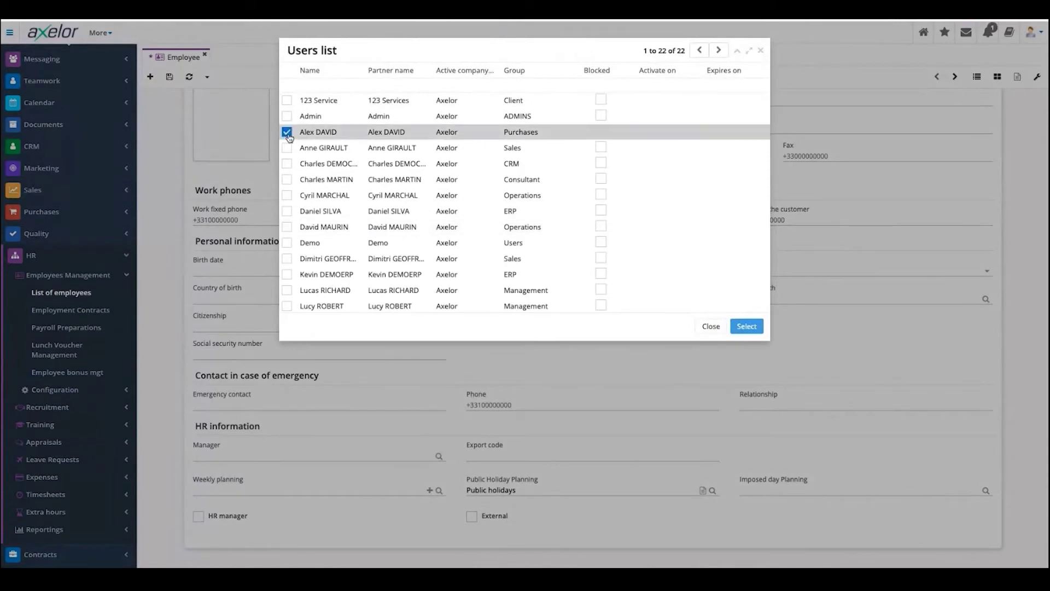
click(746, 326)
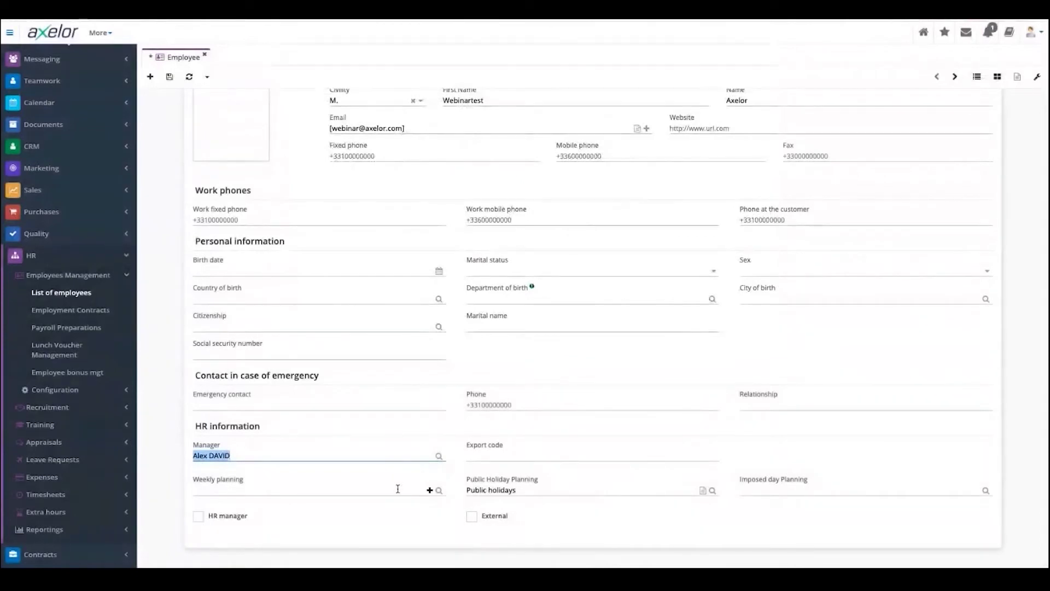
click(439, 491)
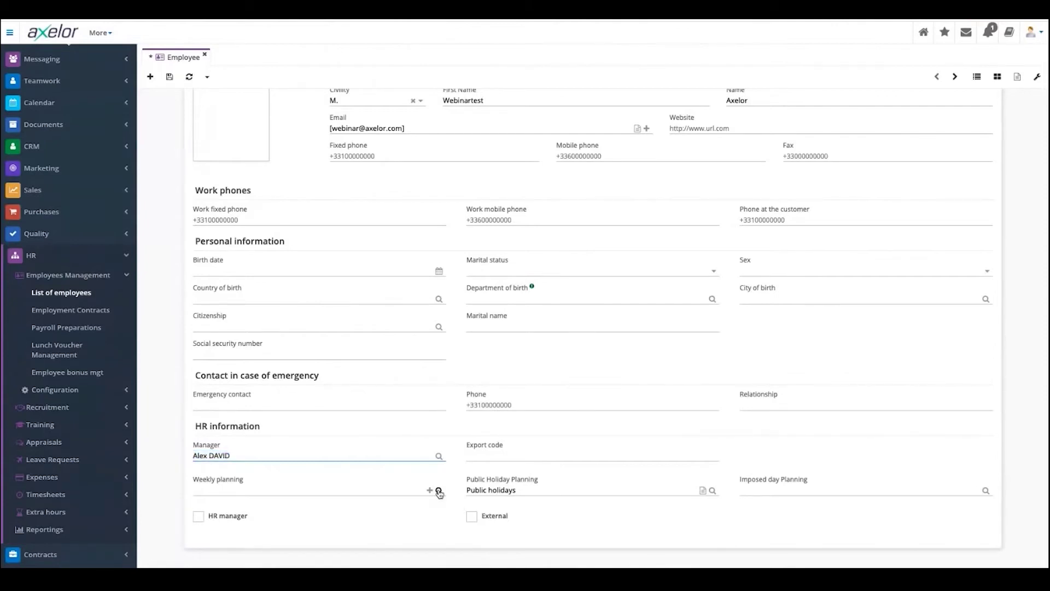
click(439, 491)
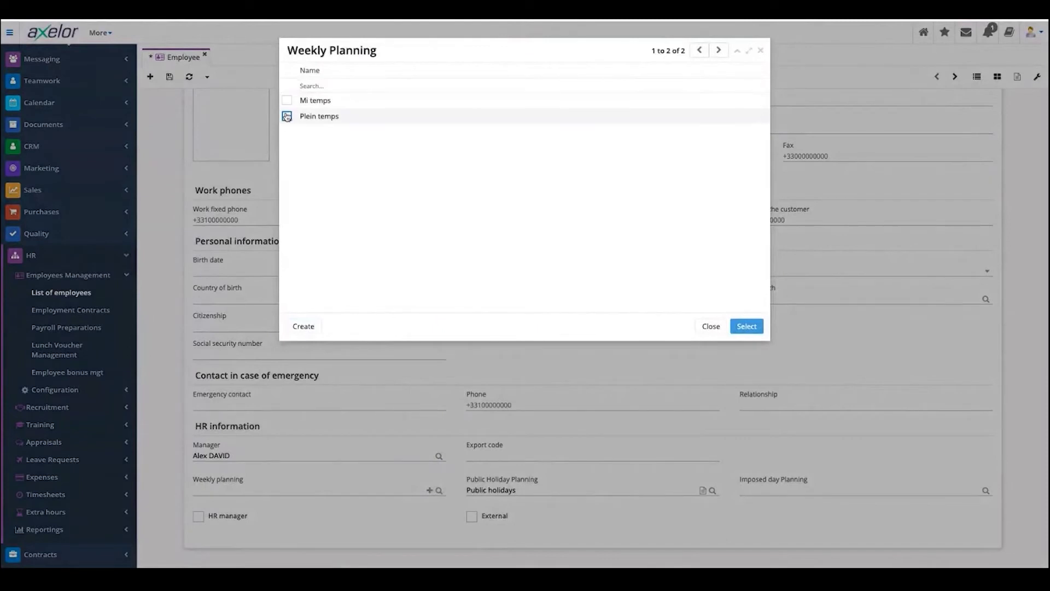
click(760, 51)
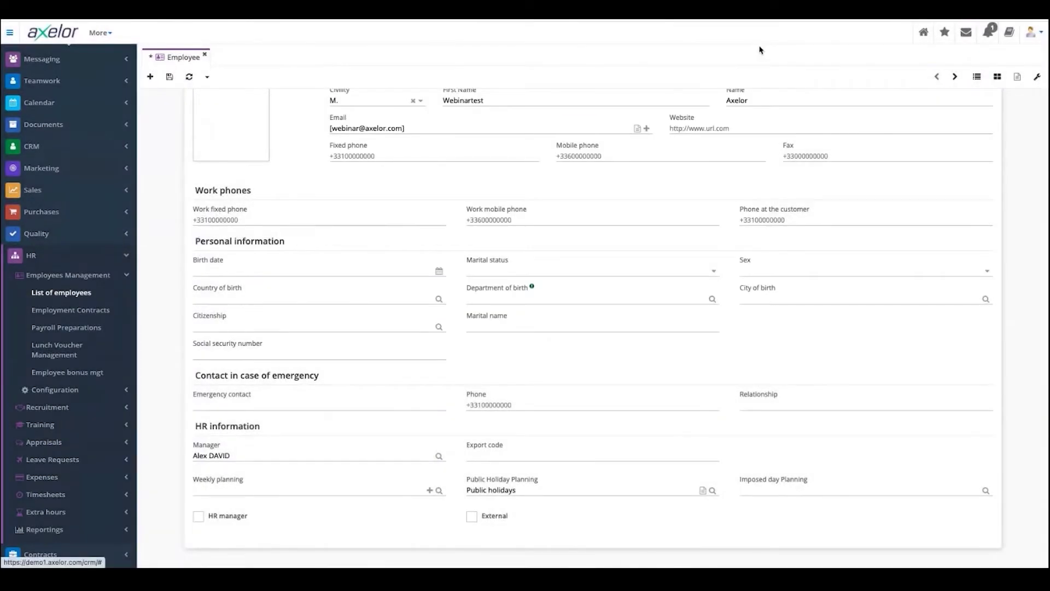
click(429, 491)
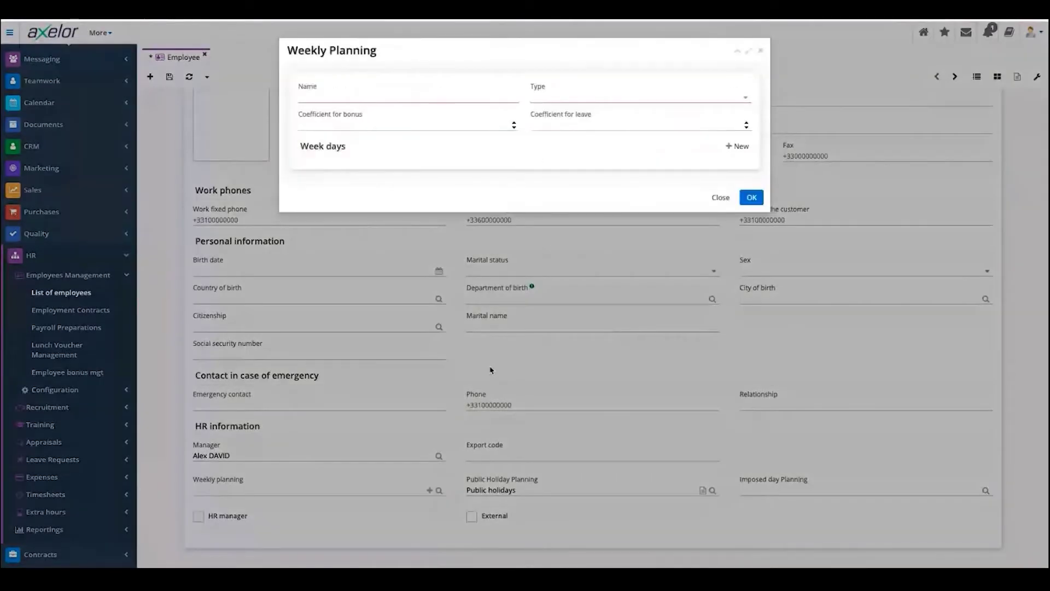
click(323, 97)
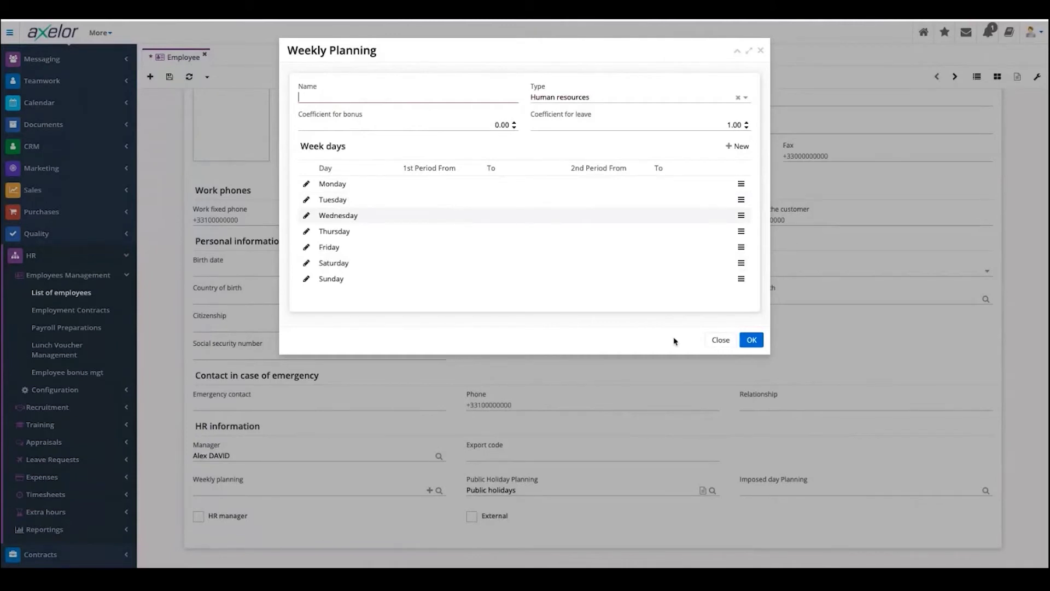
click(720, 339)
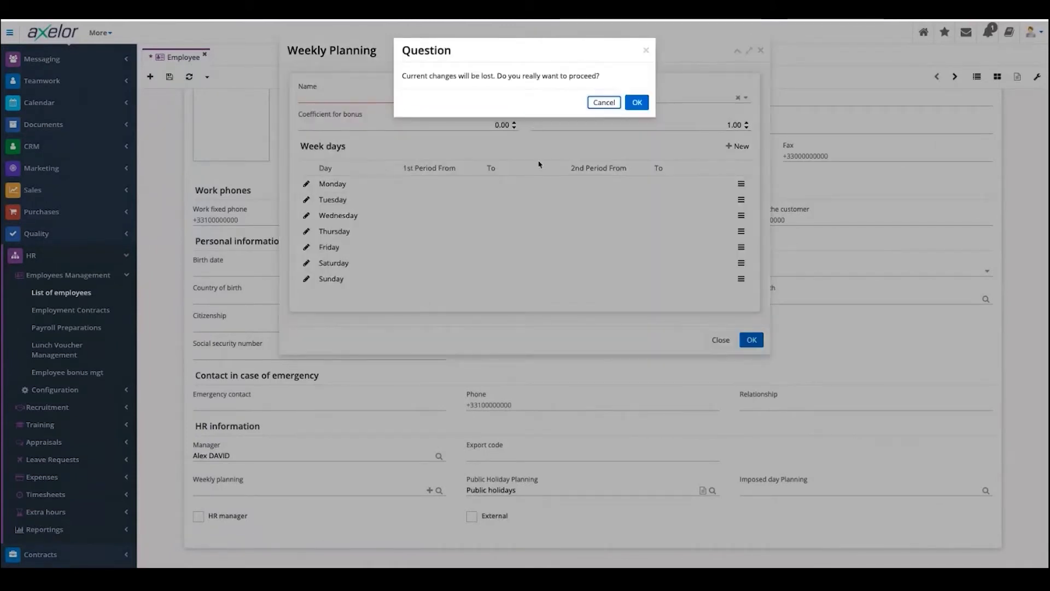
click(636, 103)
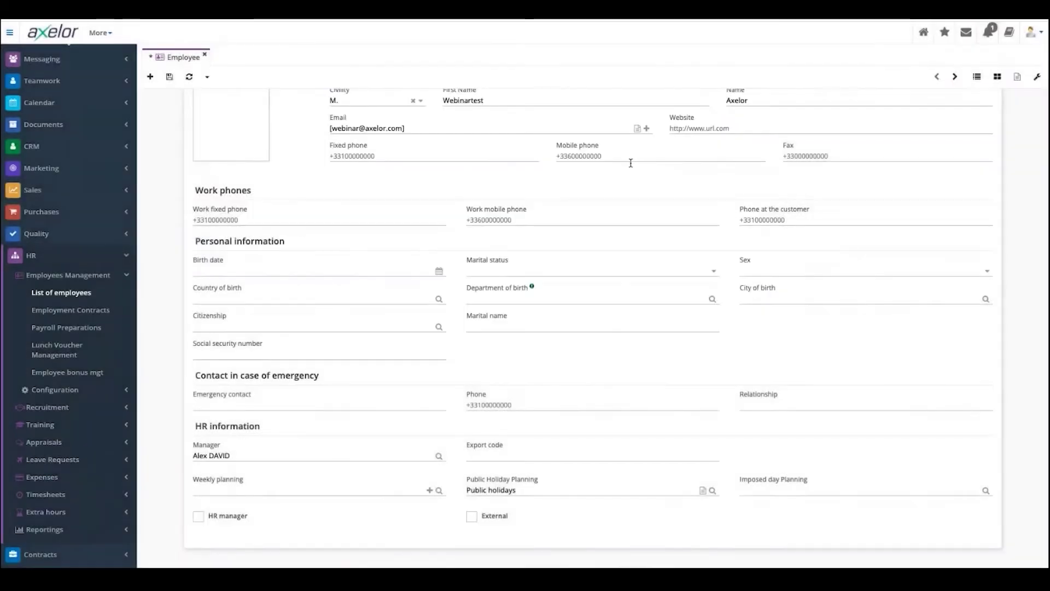
click(249, 491)
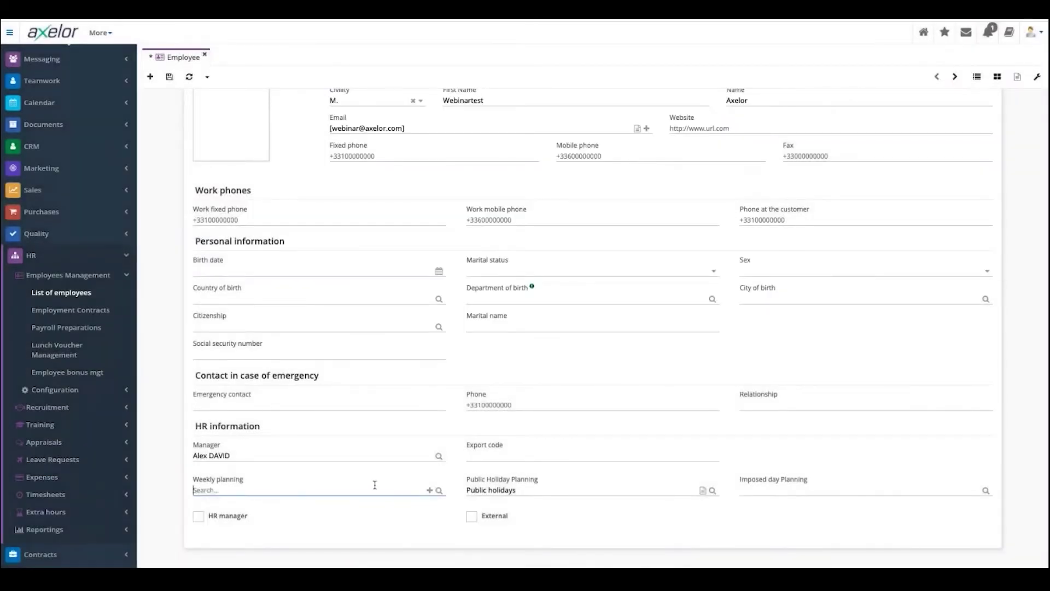
- Choose Plein temps as the employee's weekly planning
click(439, 491)
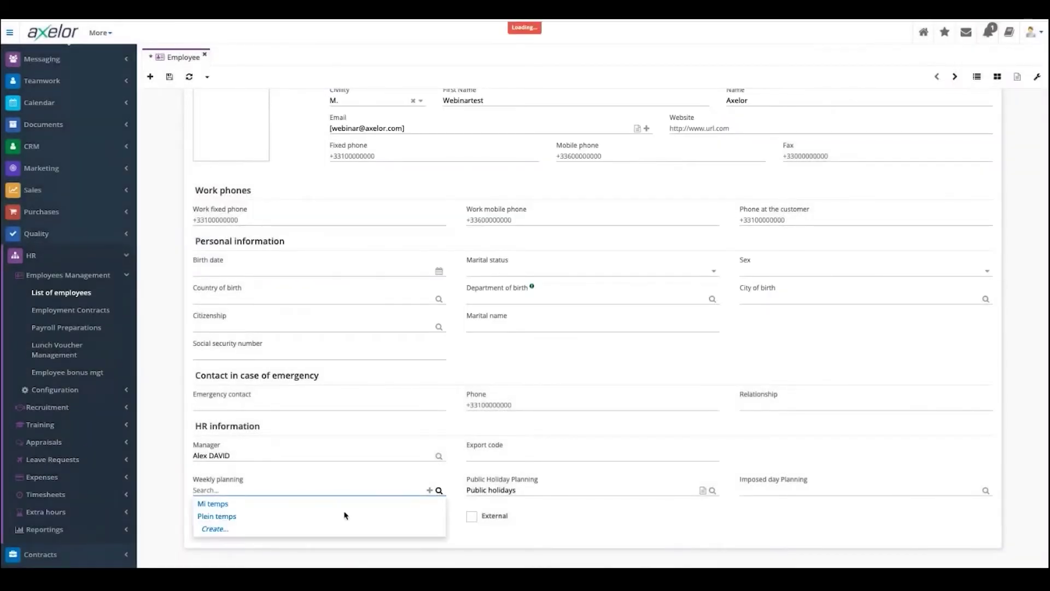
click(227, 518)
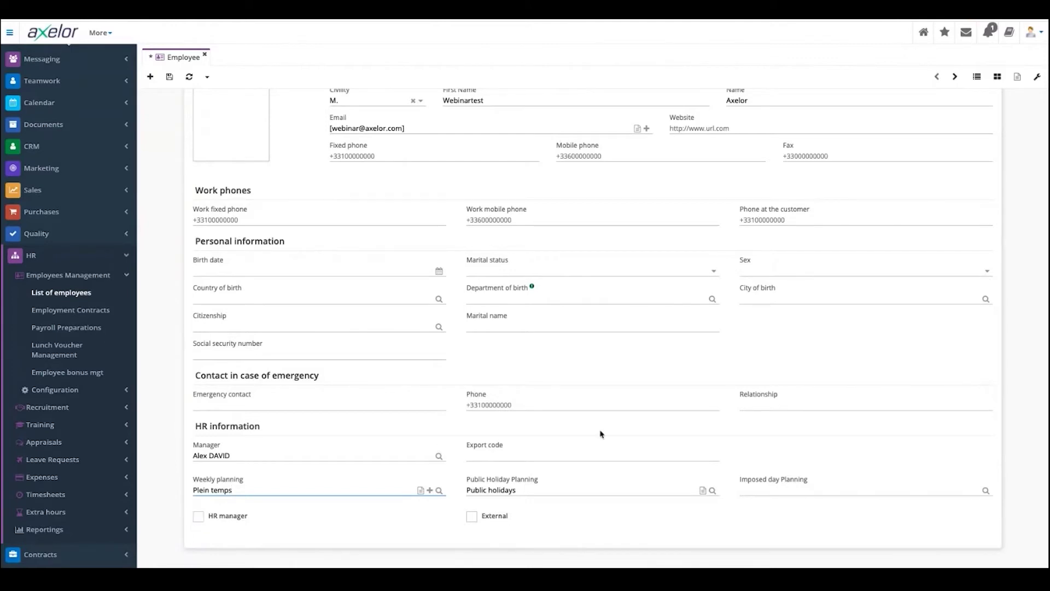
scroll(607, 441, up, 1)
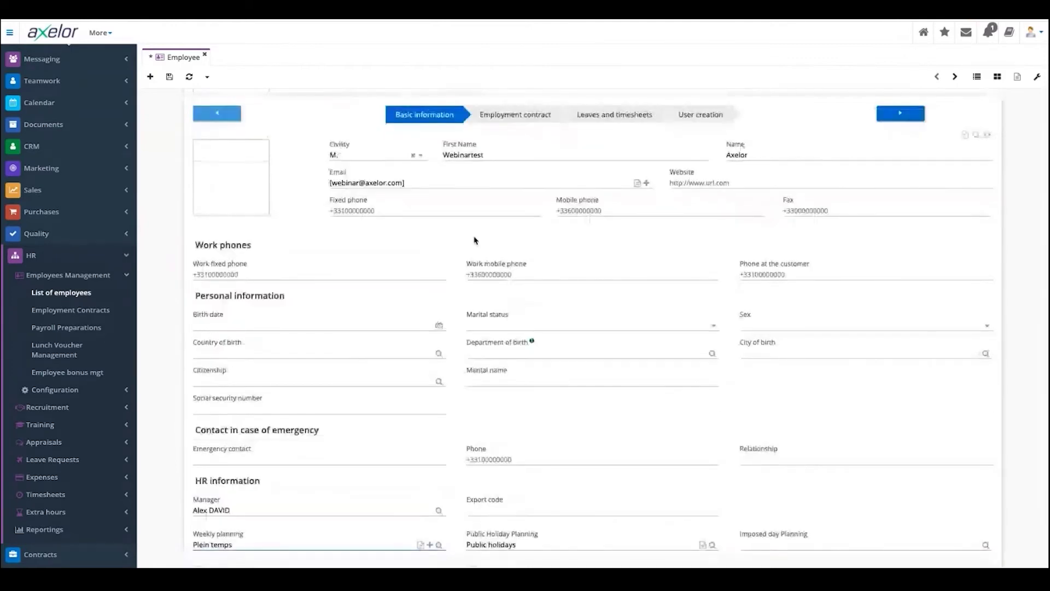
- Save the new employee as record 20 of 20 and move to the Employment contract step
click(169, 78)
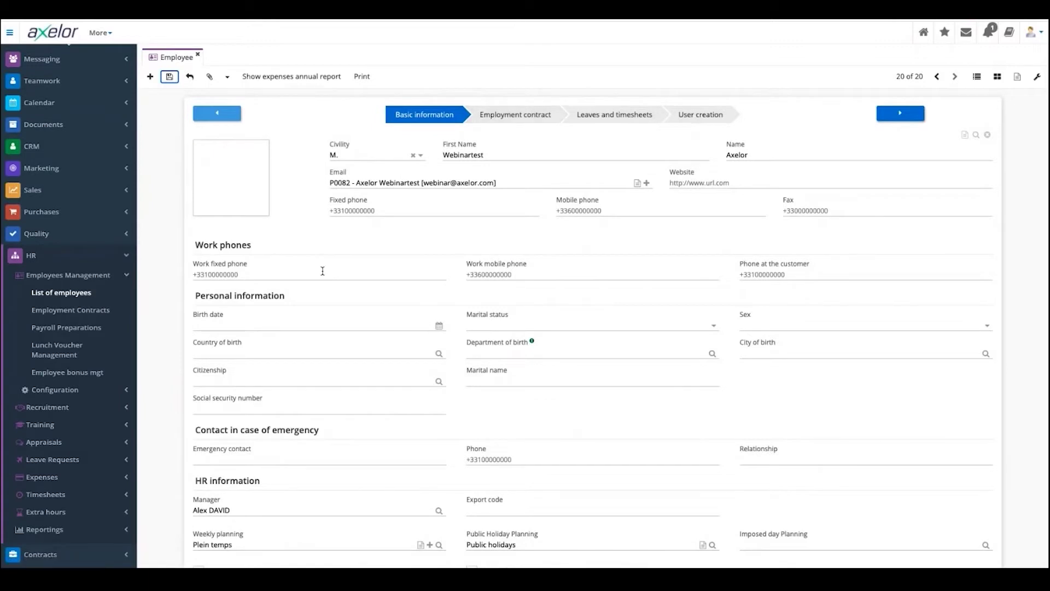
click(71, 310)
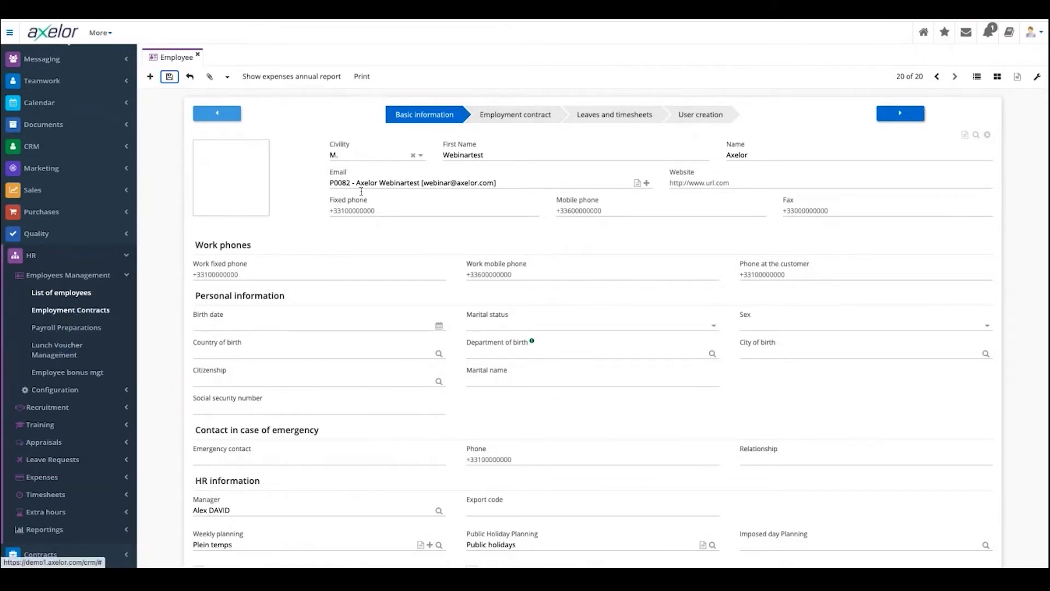
click(171, 77)
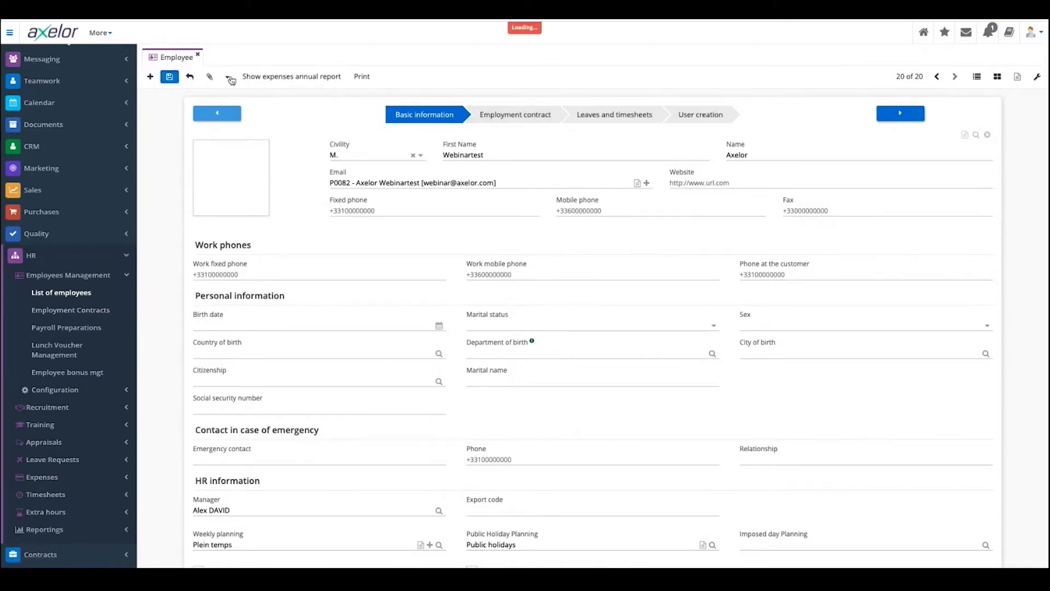
click(912, 120)
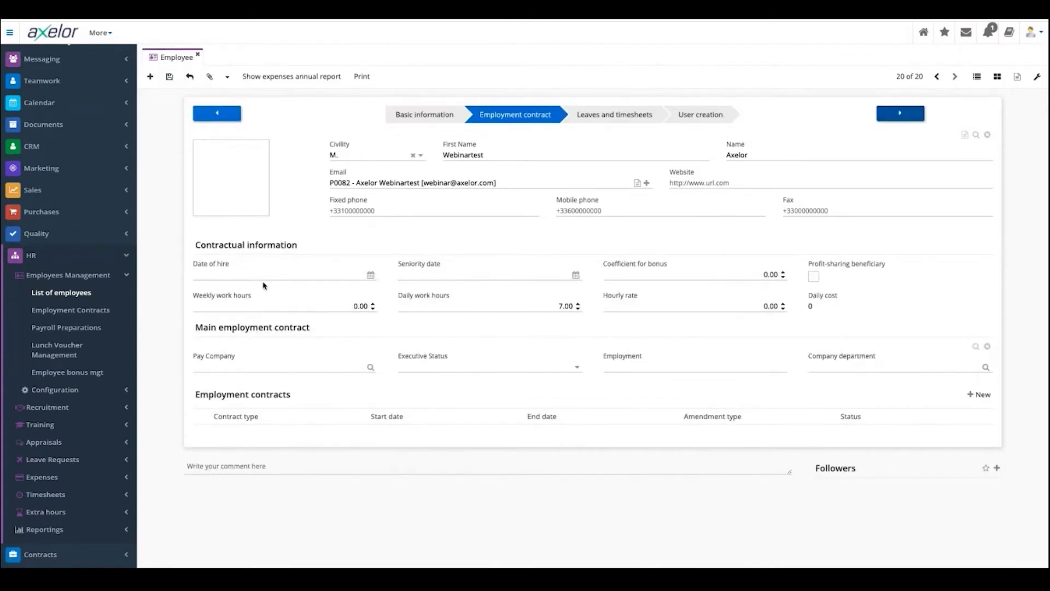
- Set the employee's date of hire to 20/05/2021 and advance to the Leaves and timesheets step
click(371, 275)
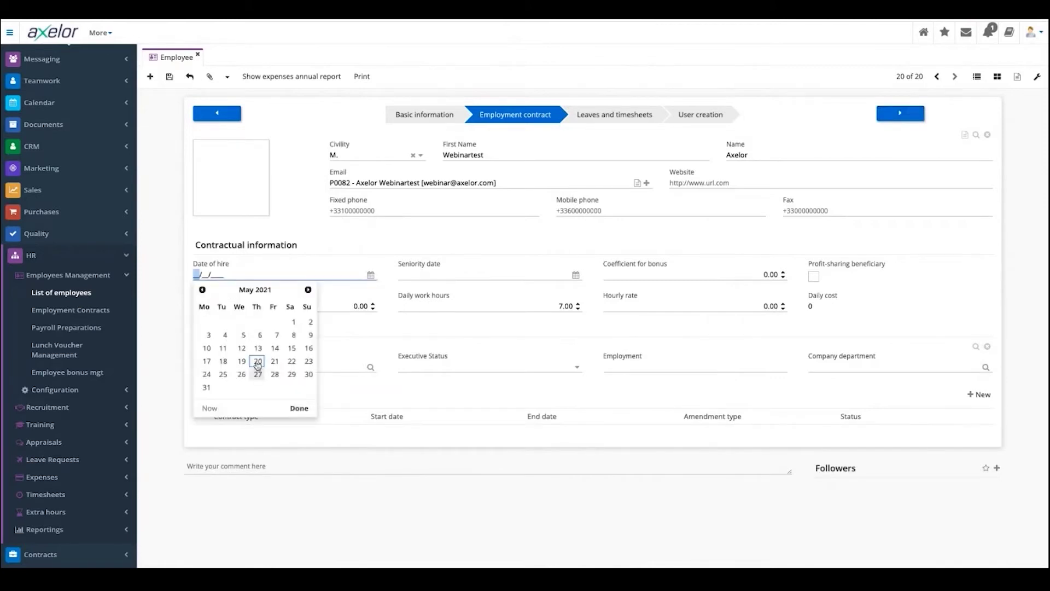
click(257, 361)
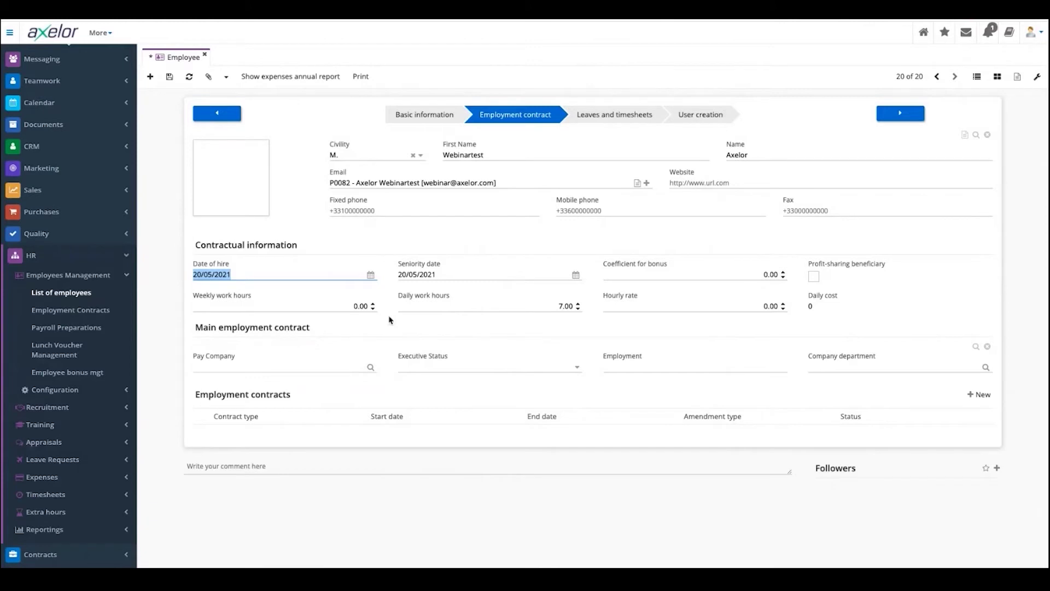
click(903, 113)
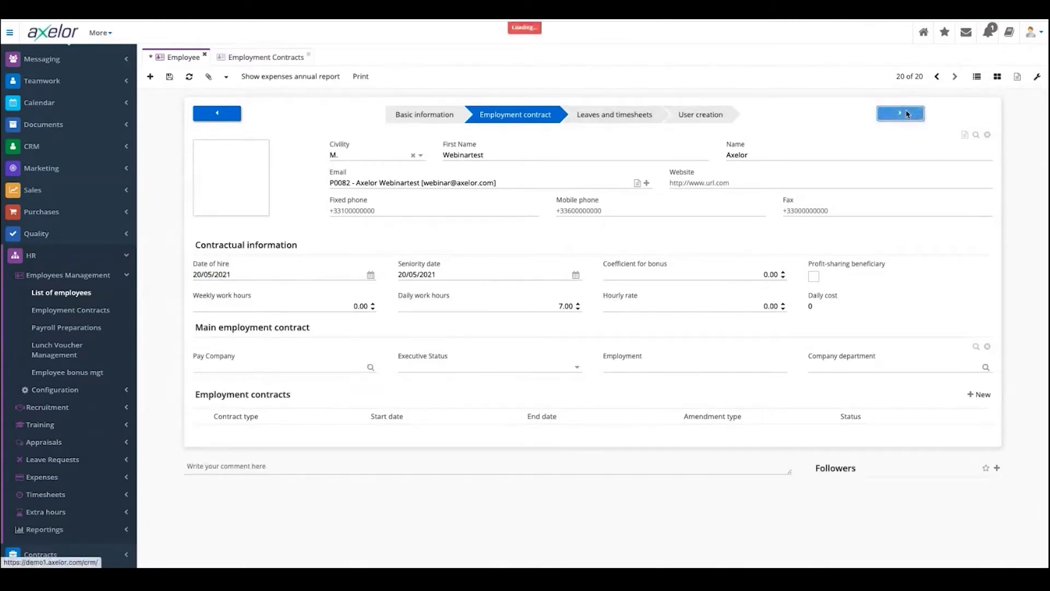
click(904, 113)
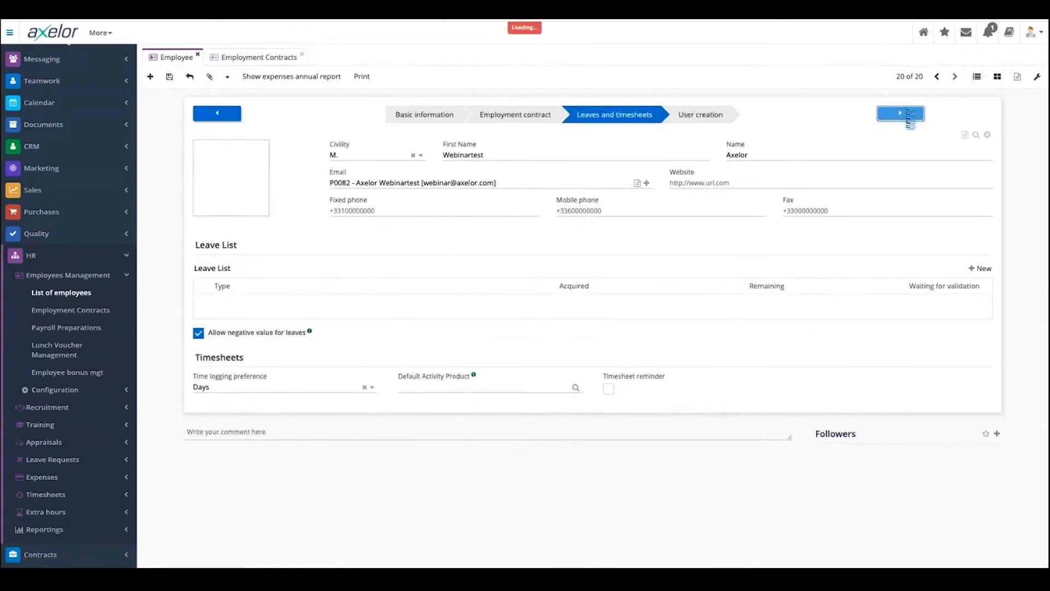
- Preview adding a Leave List line and its leave types, then advance to User creation without adding one
click(977, 270)
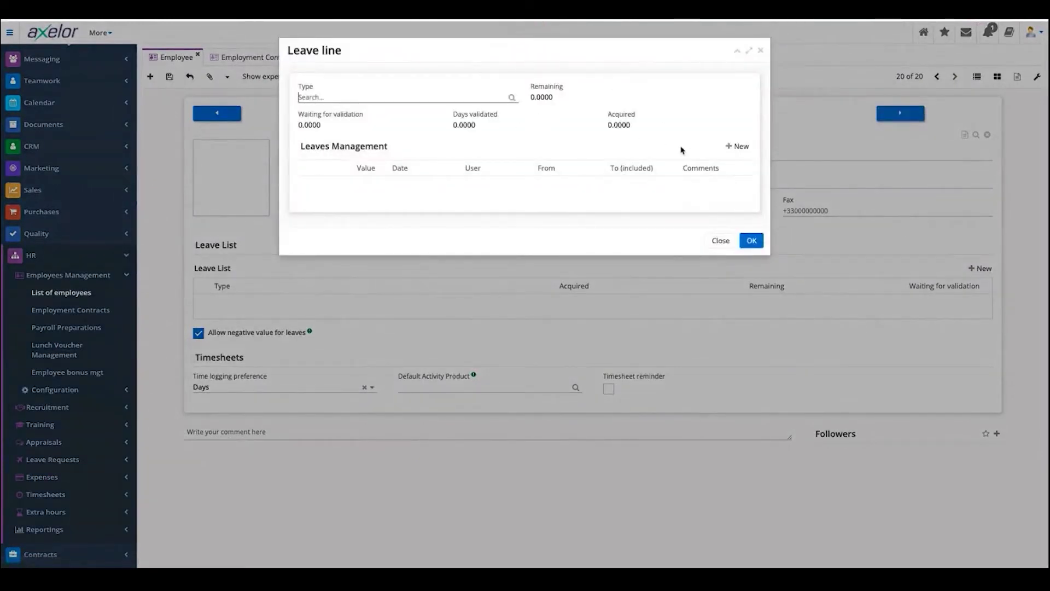
click(512, 98)
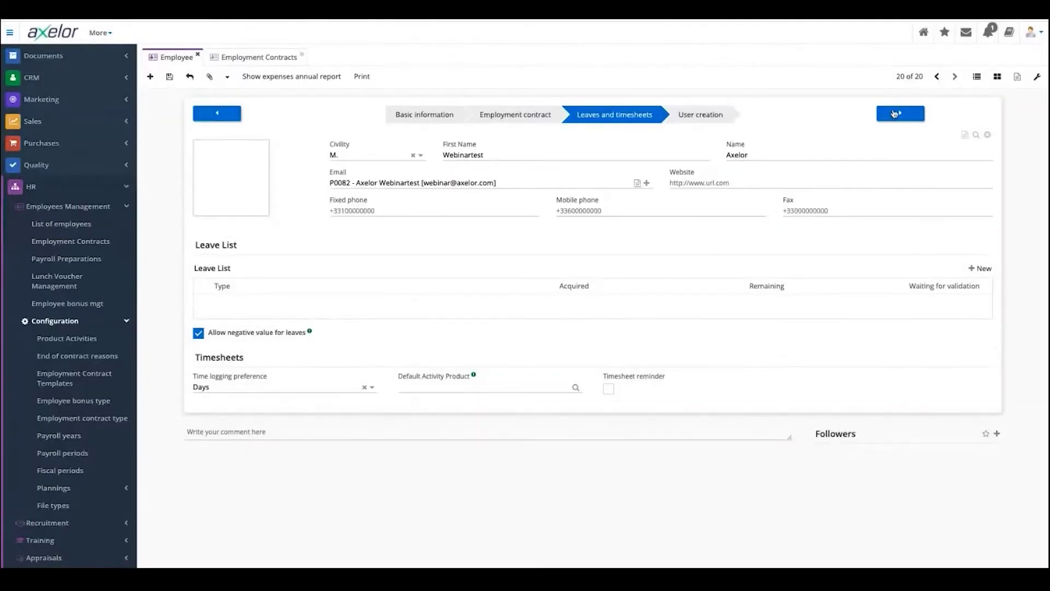
click(894, 114)
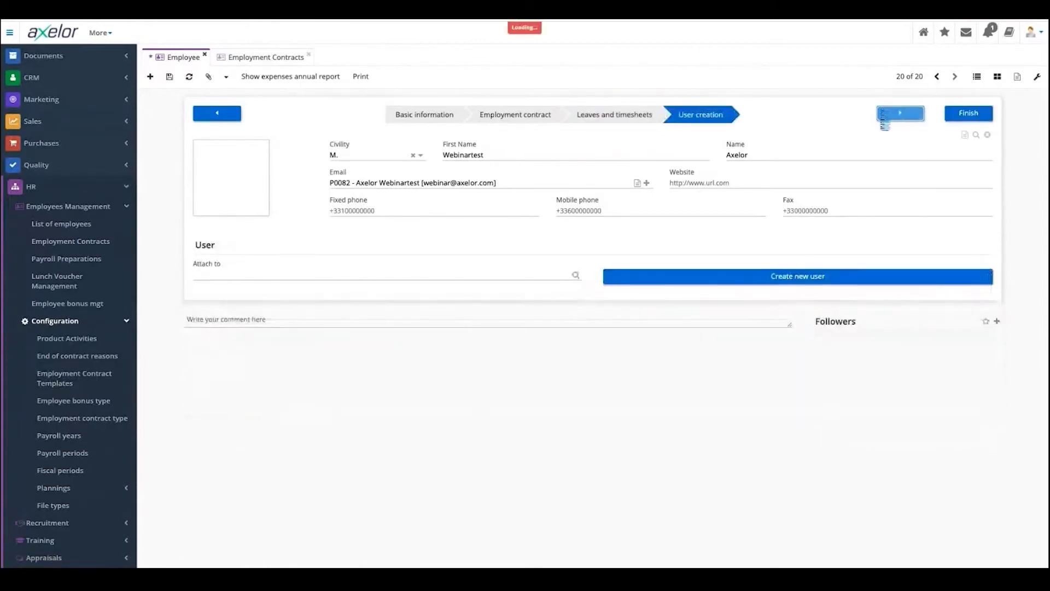
- Create a new user with login 'Webinar' for the employee and finish the employee setup
click(763, 279)
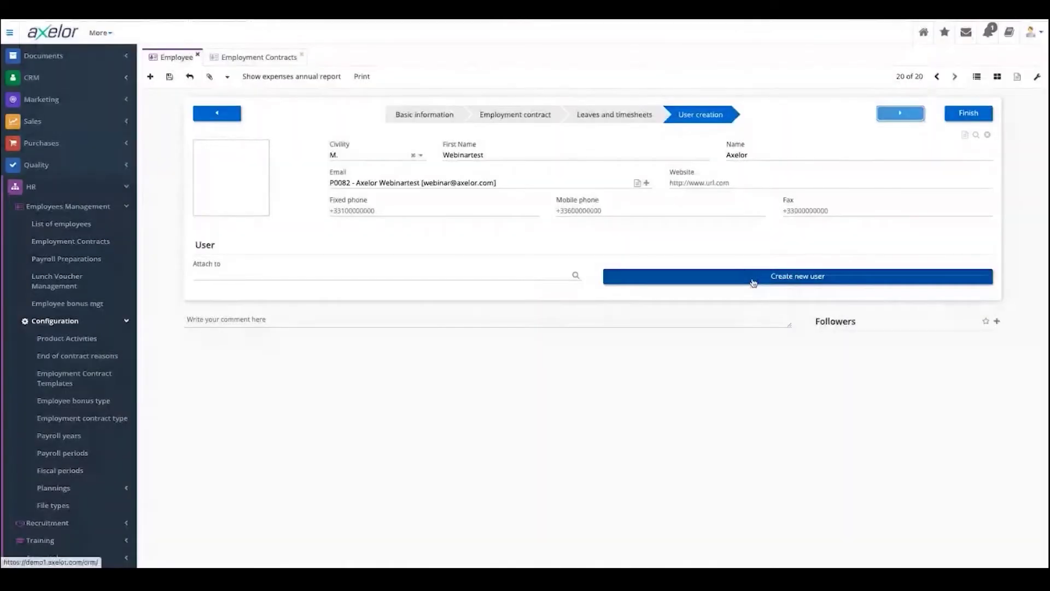
click(753, 282)
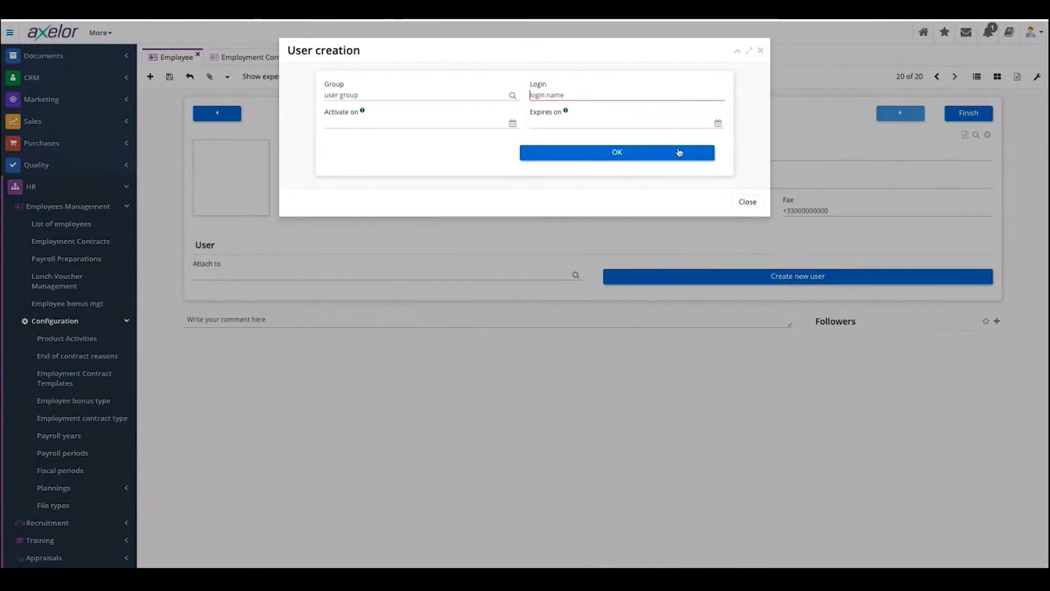
text(Webinar)
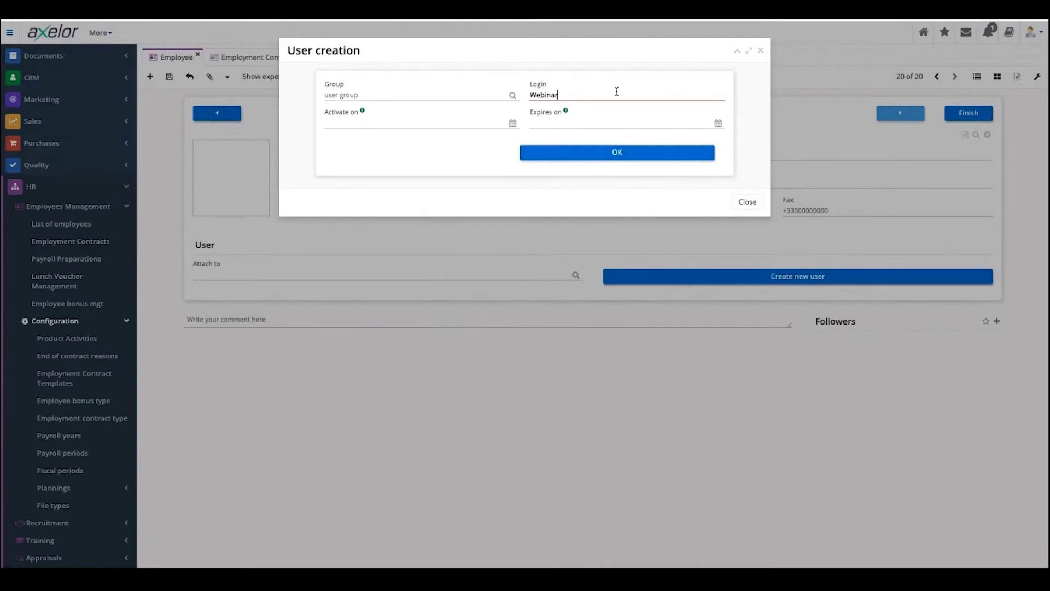
click(666, 157)
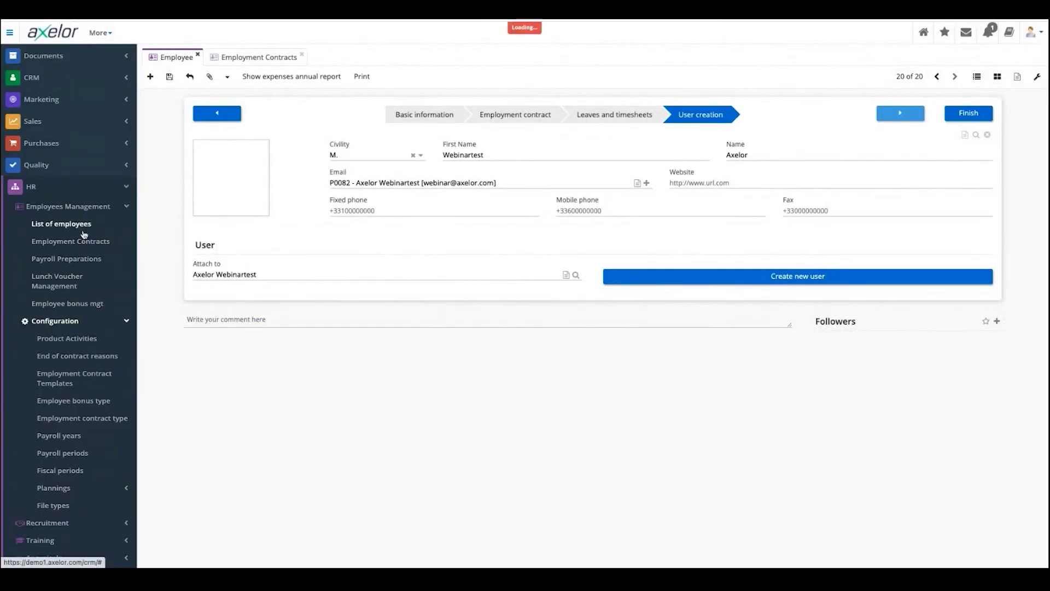
click(961, 112)
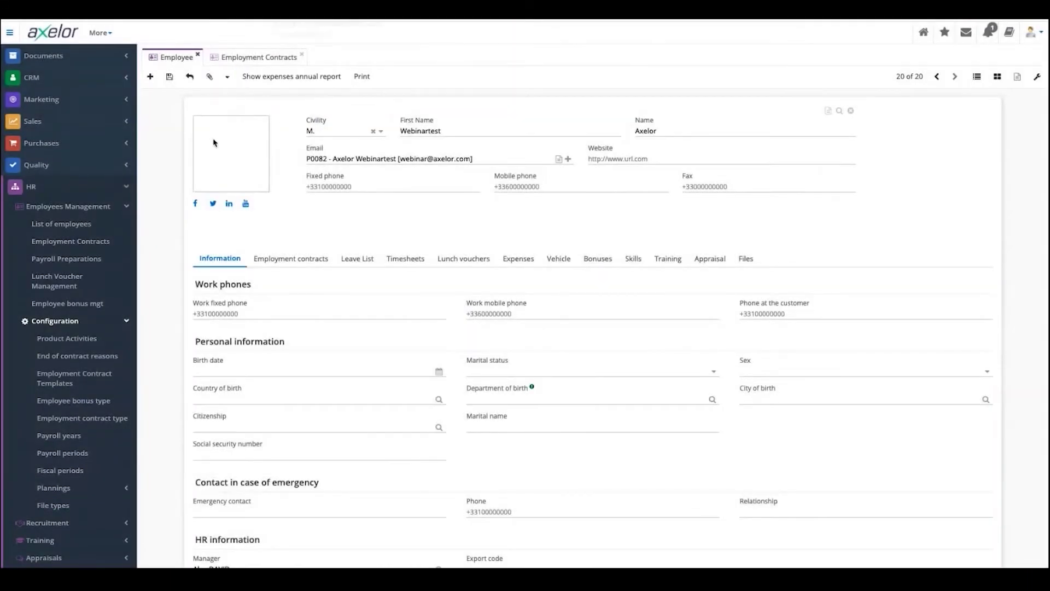
- Close the extra contracts tab and open HR > Employees Management > Employment Contracts
click(300, 54)
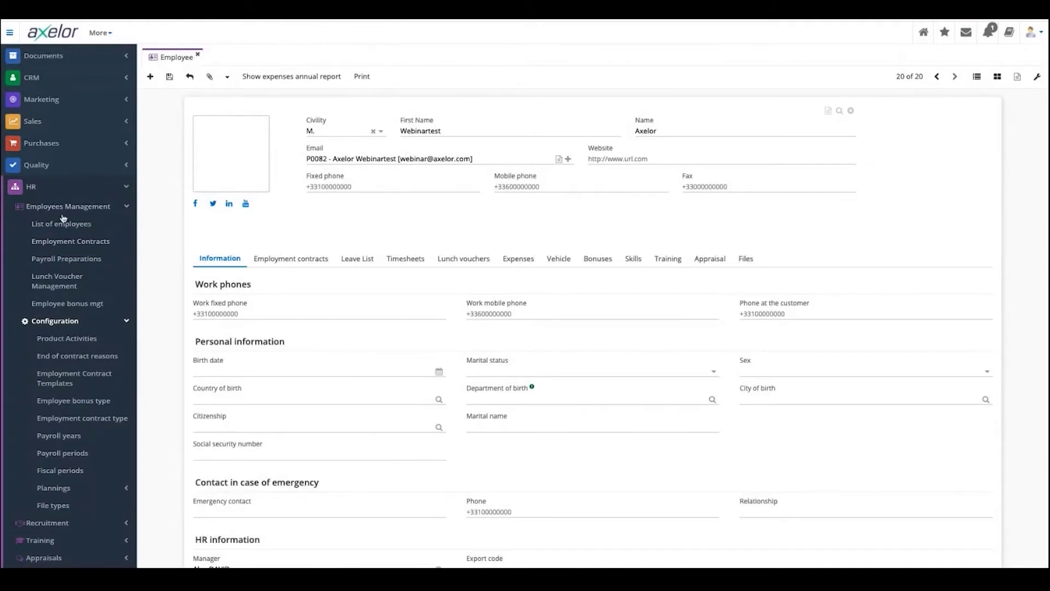
click(66, 241)
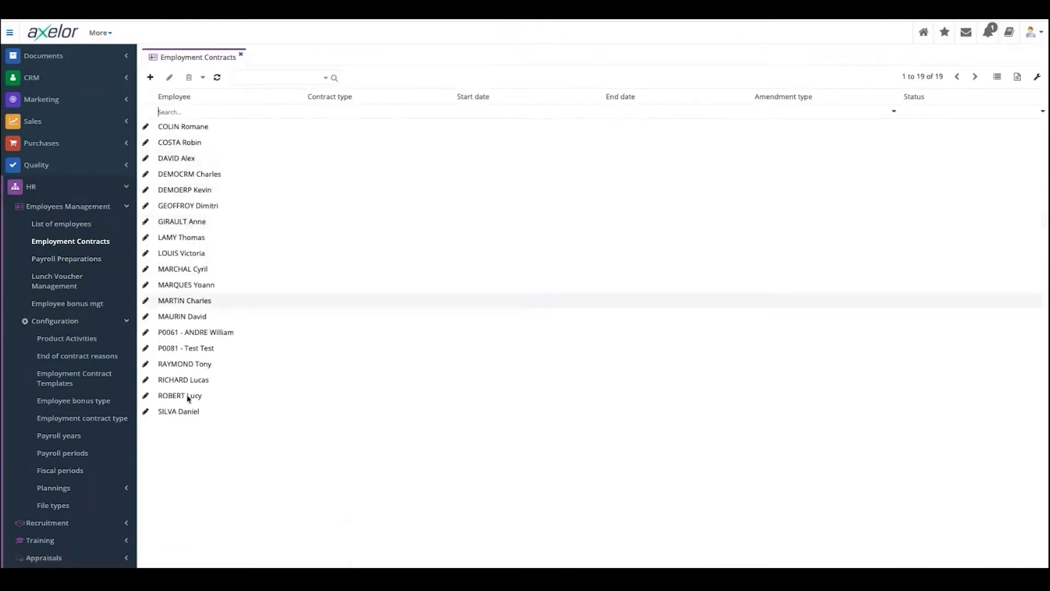
- Open an employee's employment contract, review its sections, and start a new contract
double_click(184, 300)
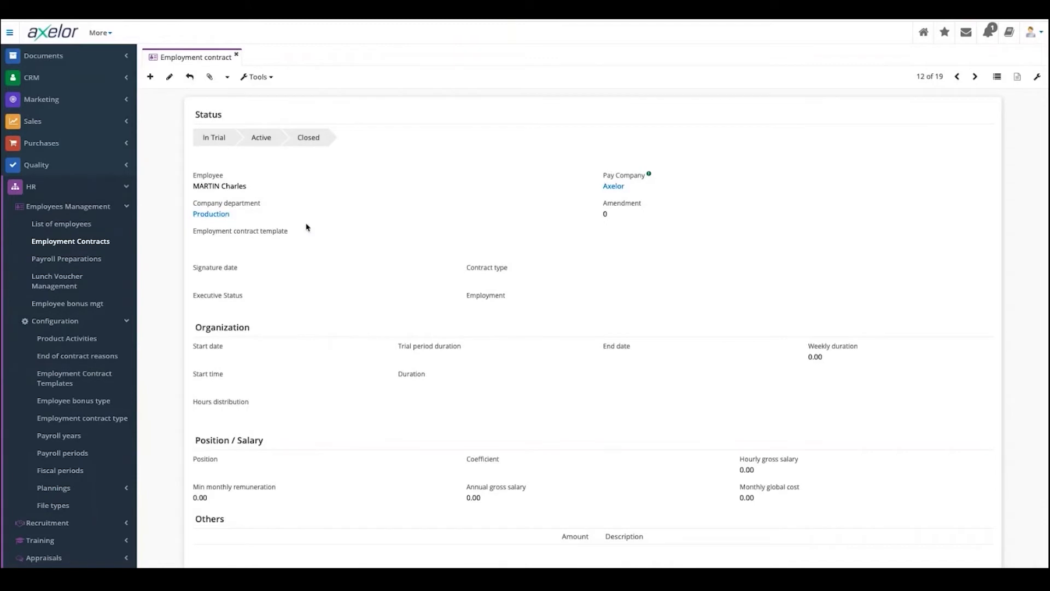
scroll(628, 404, down, 2)
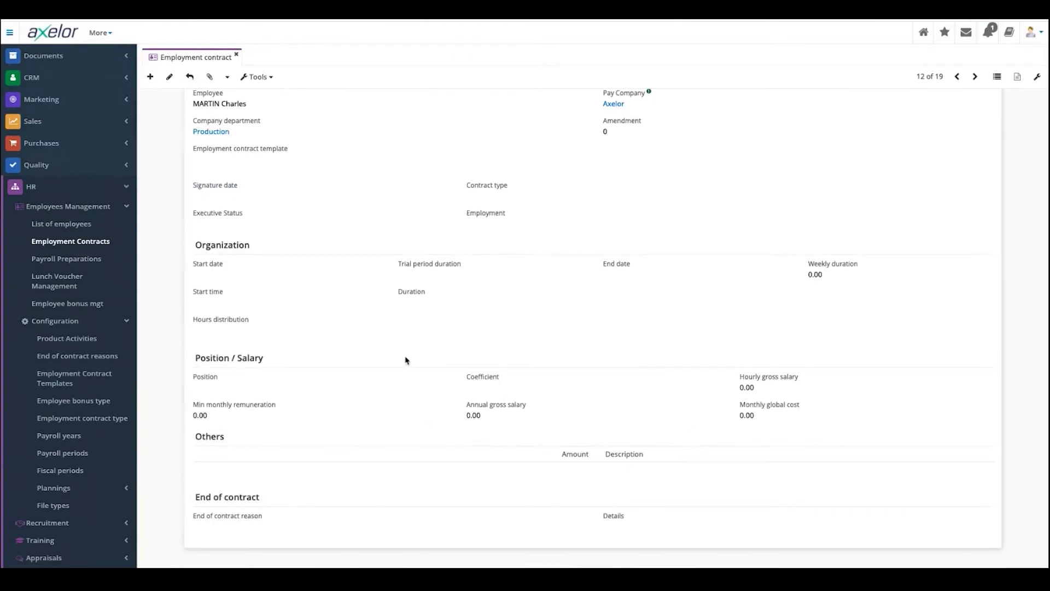
scroll(296, 248, up, 2)
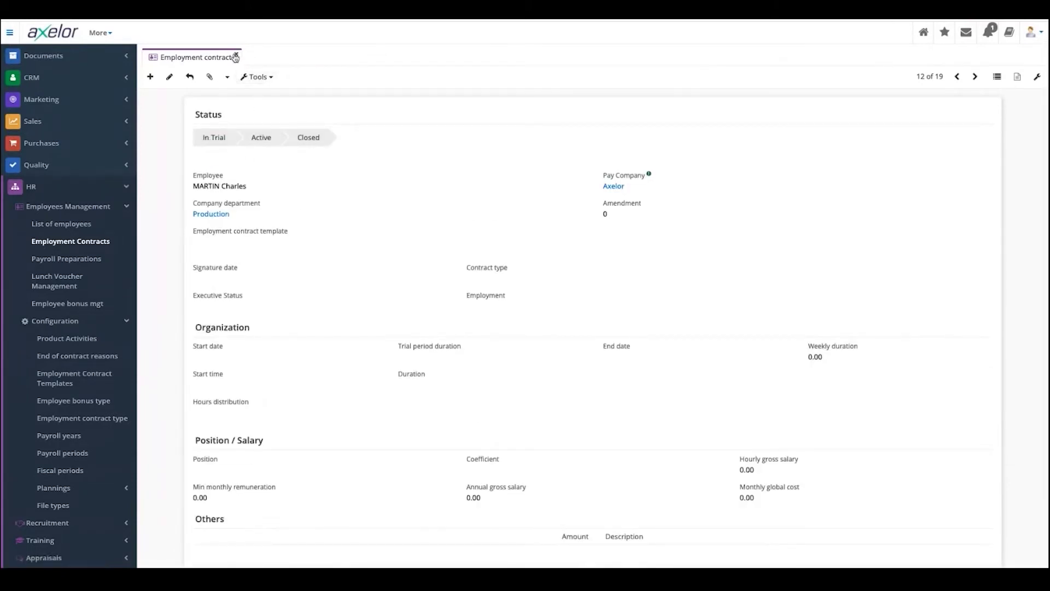
click(147, 77)
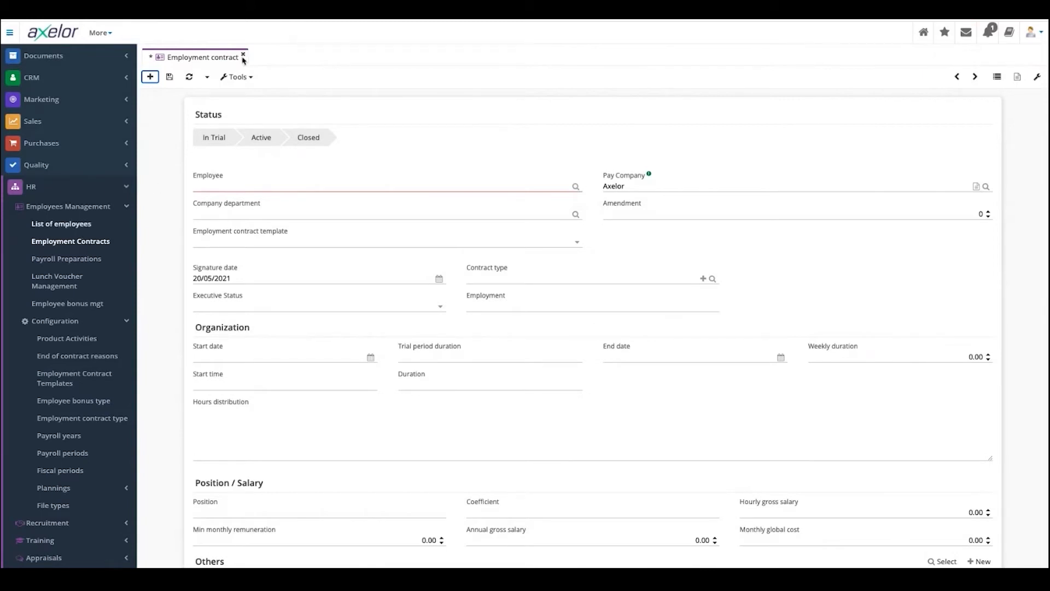
- Discard the unsaved new contract and open the Payroll Preparations list
click(244, 57)
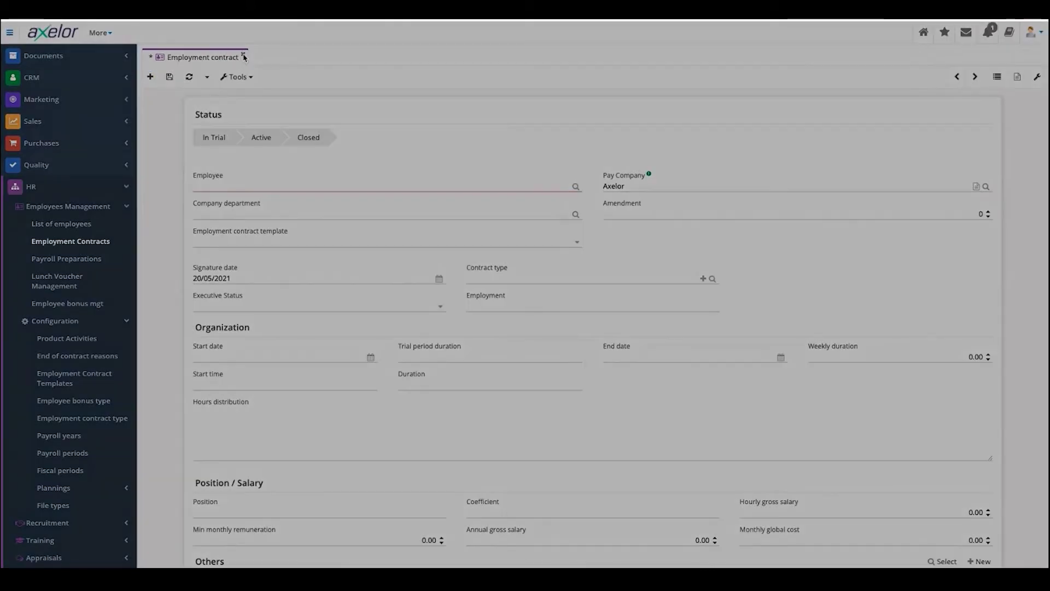
key(Return)
click(62, 261)
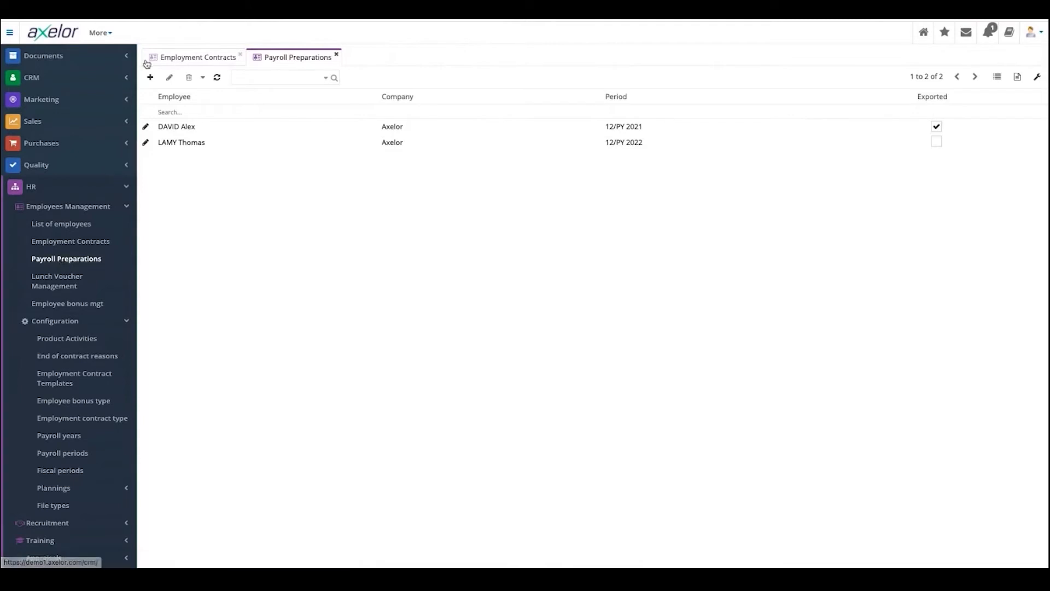
- Create a new payroll preparation from the Payroll Preparations toolbar
click(151, 80)
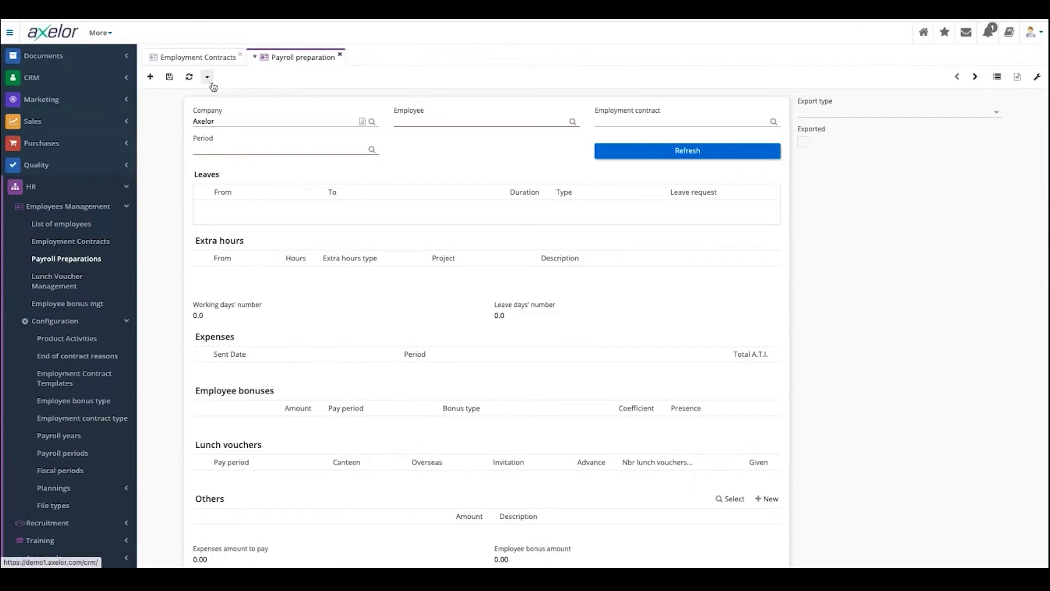
click(982, 112)
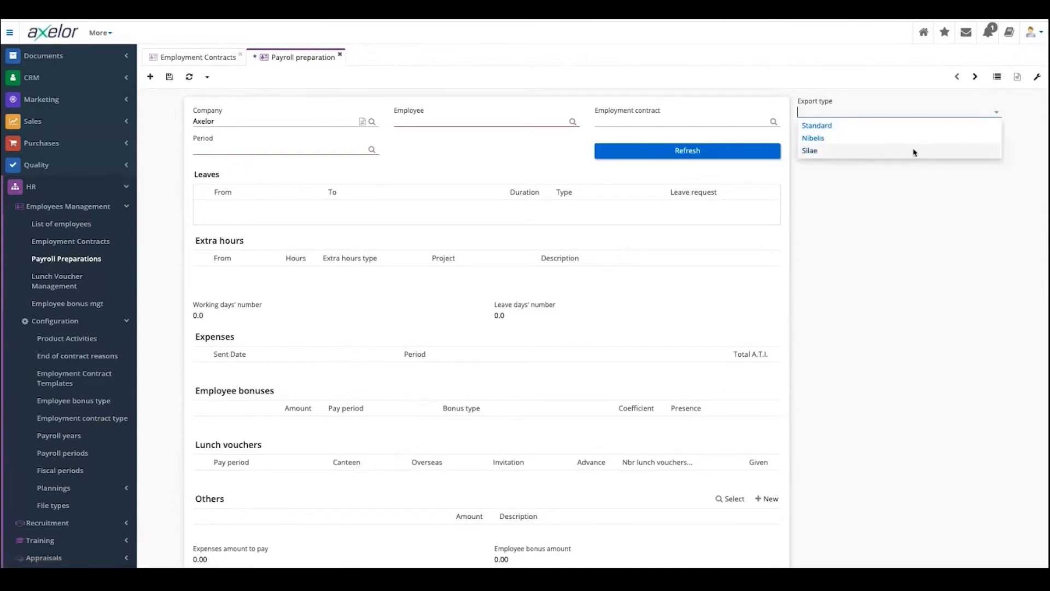
click(14, 202)
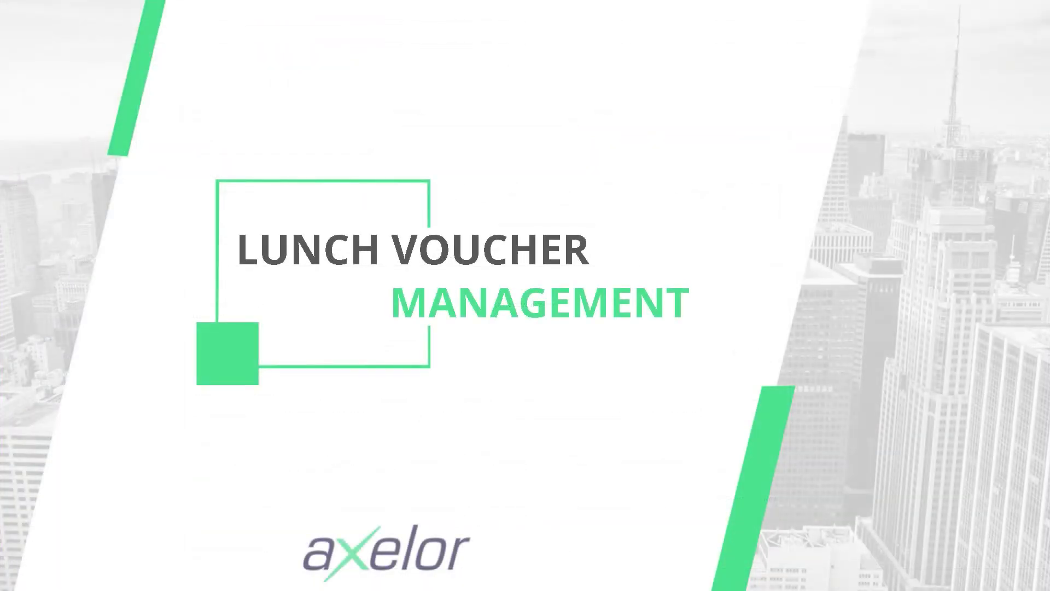
- Open Lunch Voucher Management to see the Axelor 12/PY 2020 entry
click(61, 284)
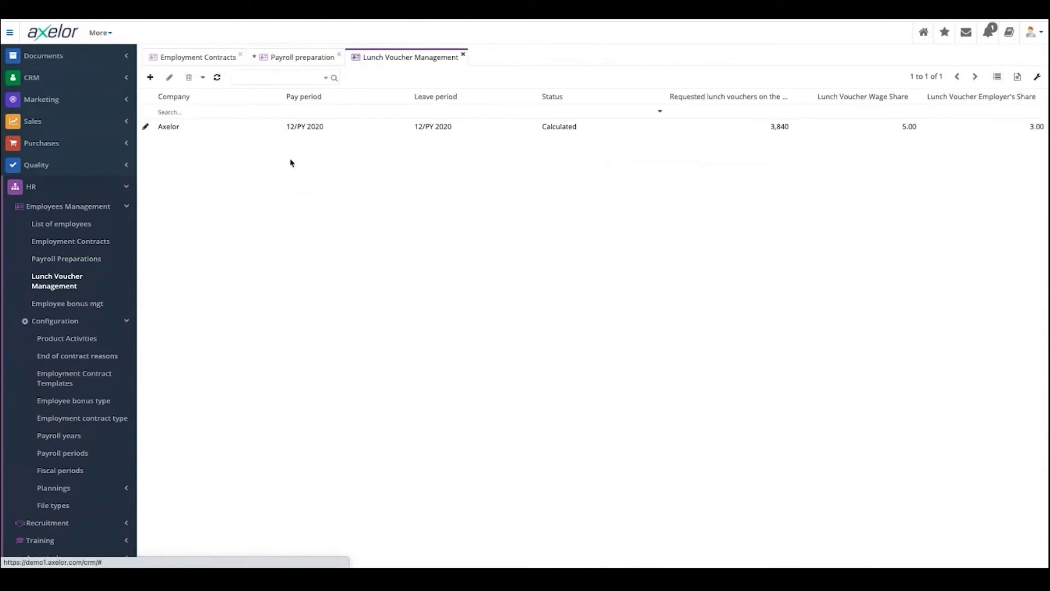
- Open the Axelor 12/PY 2020 lunch voucher entry and scroll through its employee voucher lines
click(299, 133)
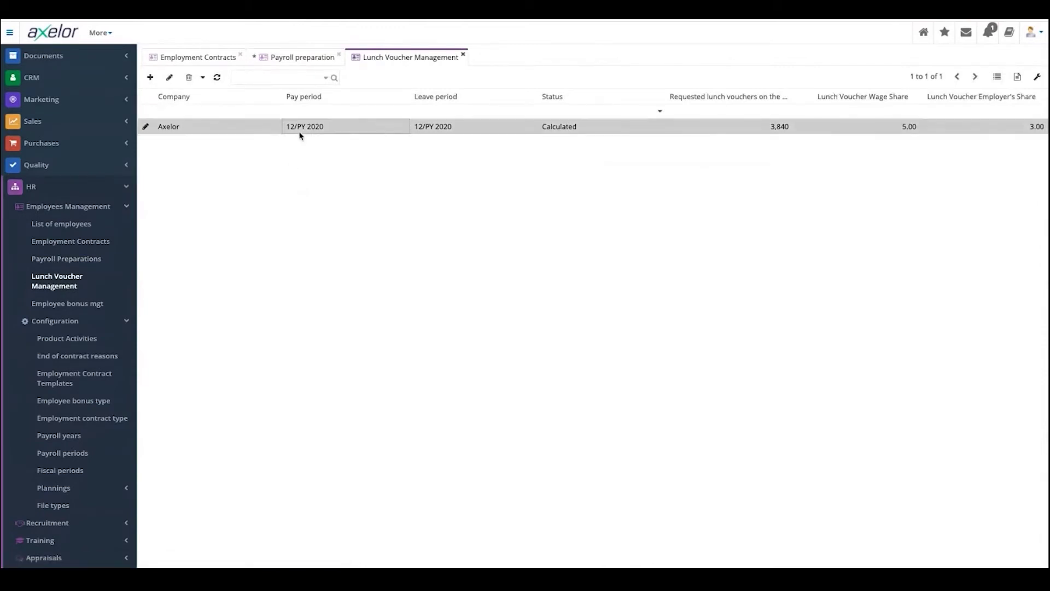
key(Return)
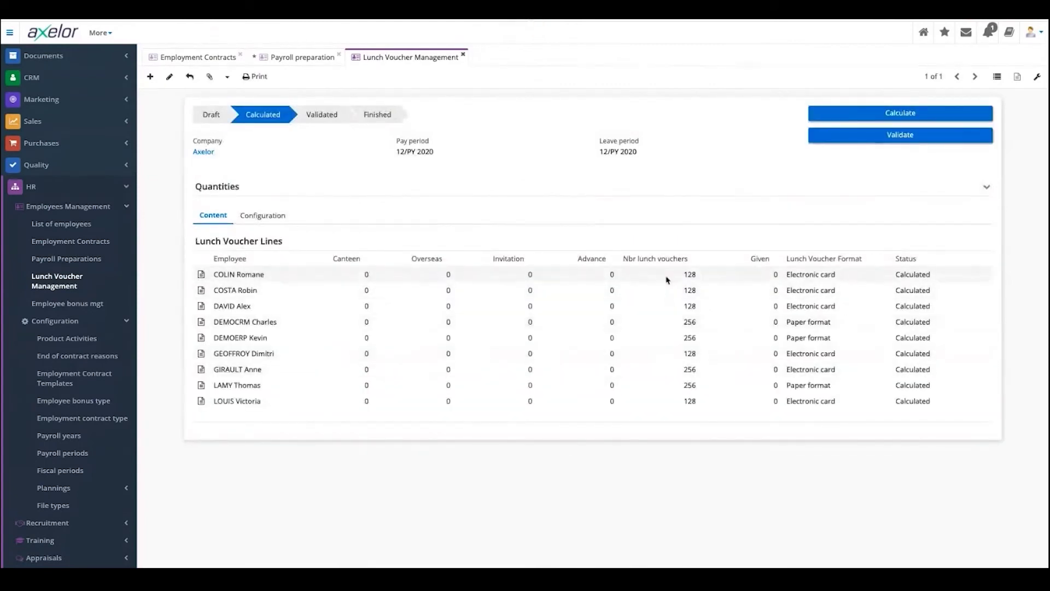
scroll(659, 344, down, 3)
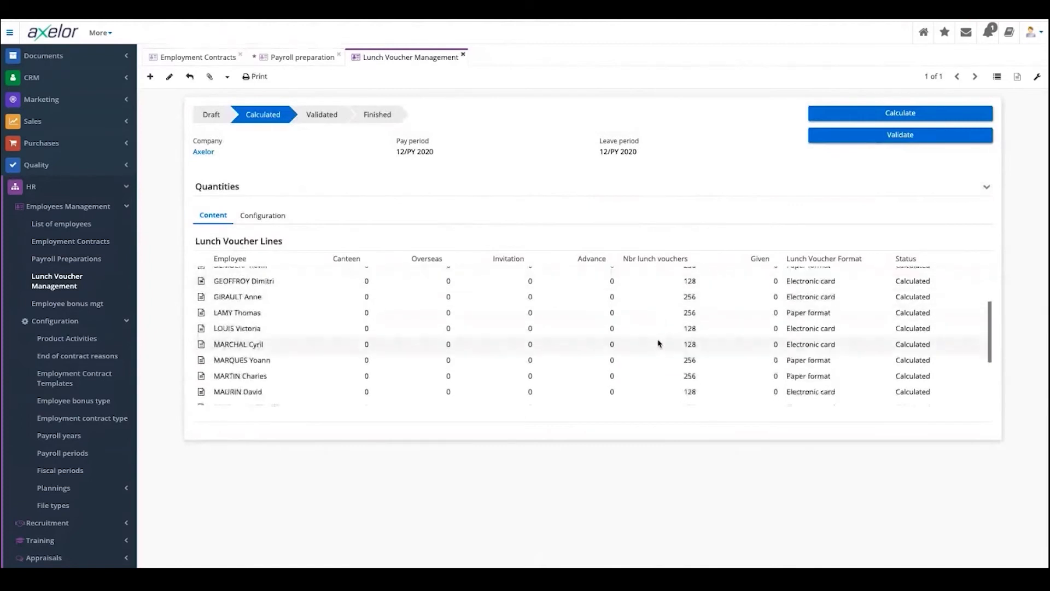
scroll(659, 343, down, 2)
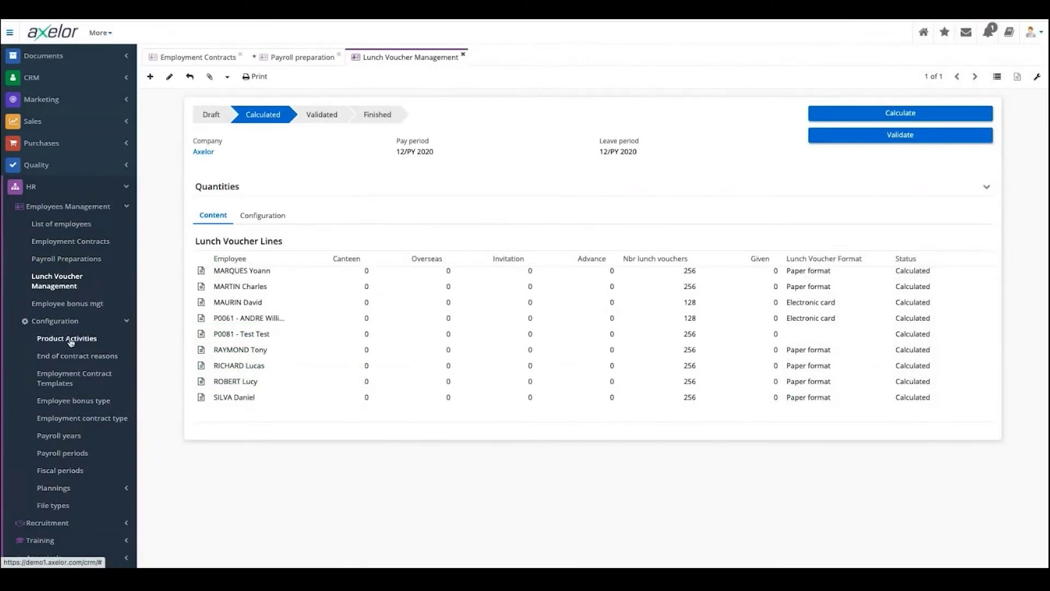
click(71, 341)
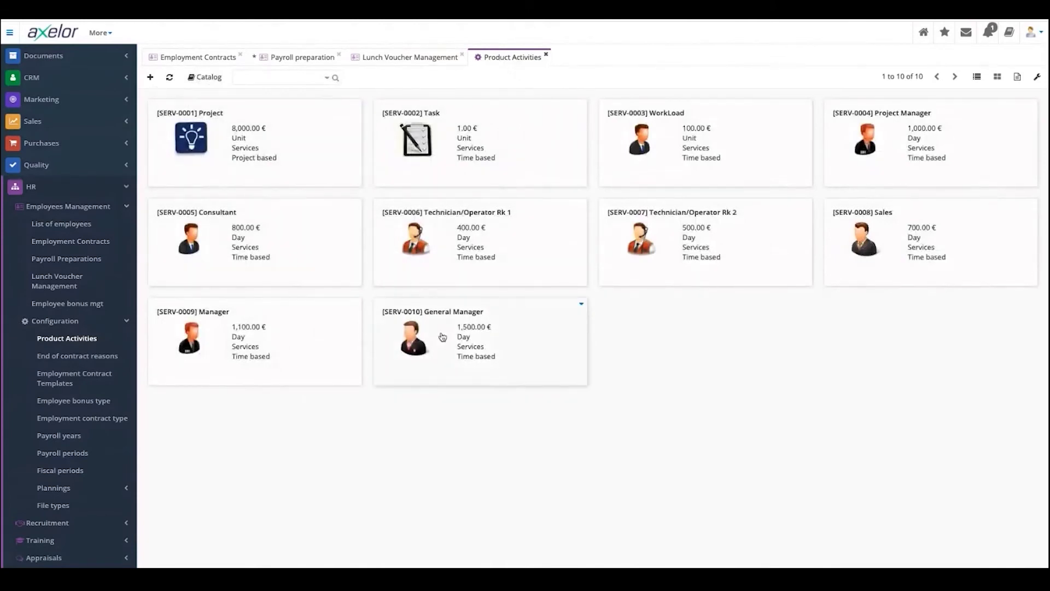
- Start a new product activity record
click(149, 79)
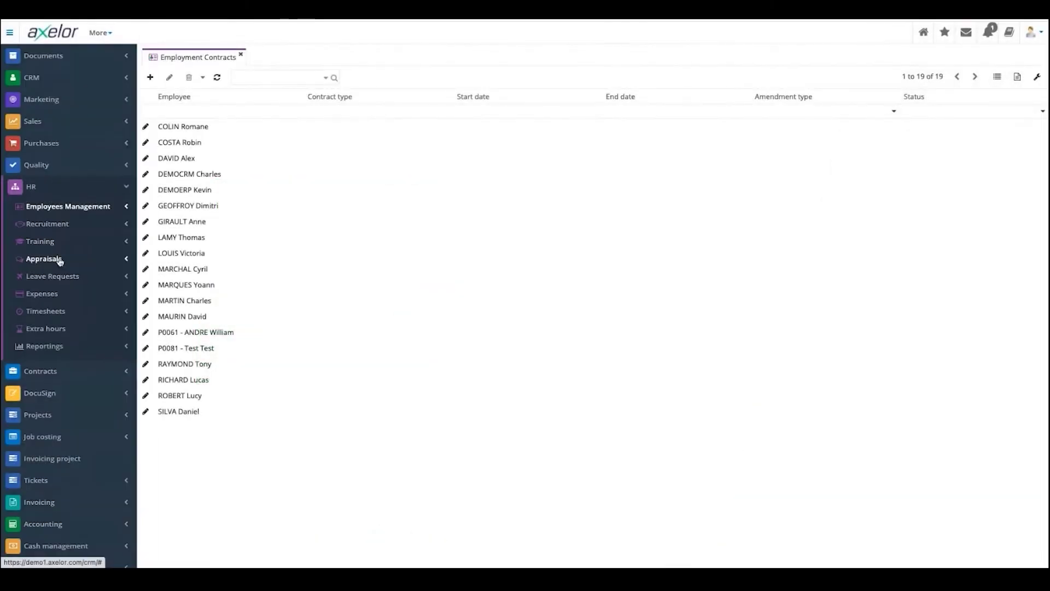
- Open the Hr manager job position JOB0001 from HR > Recruitment > Job positions
click(31, 226)
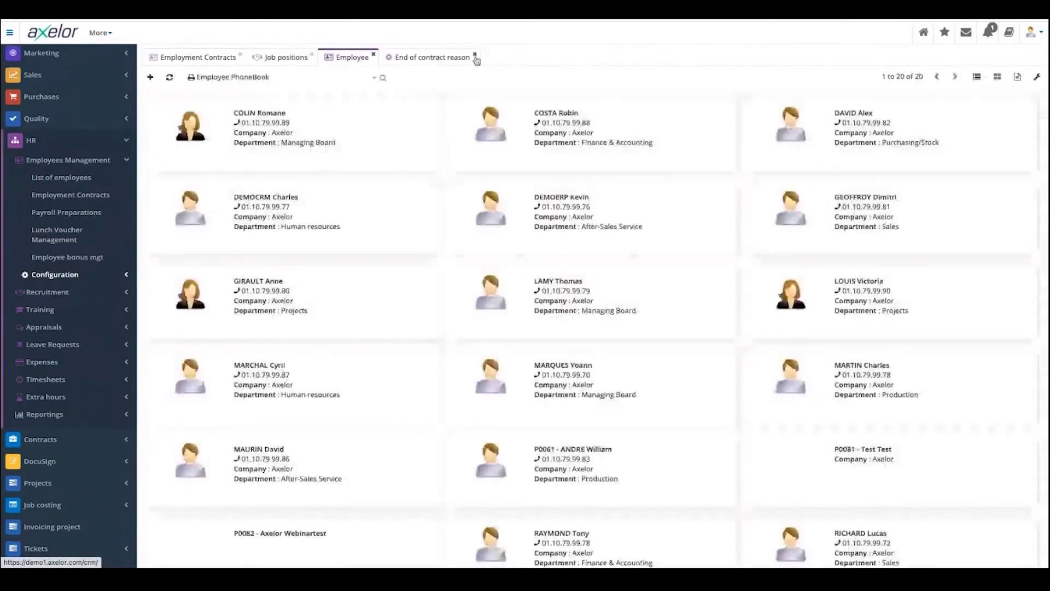
click(476, 52)
click(373, 52)
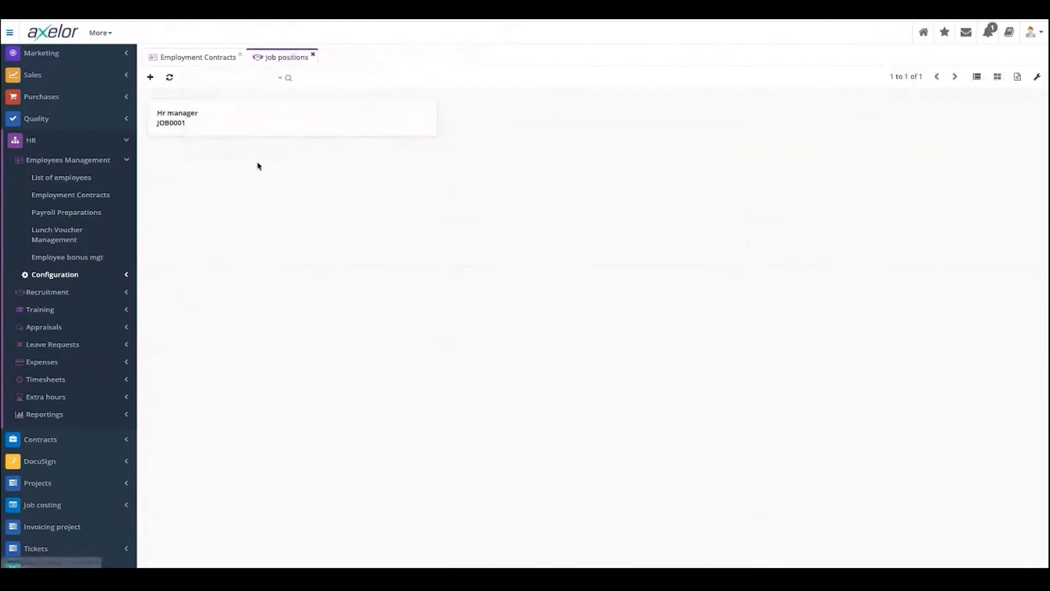
click(198, 117)
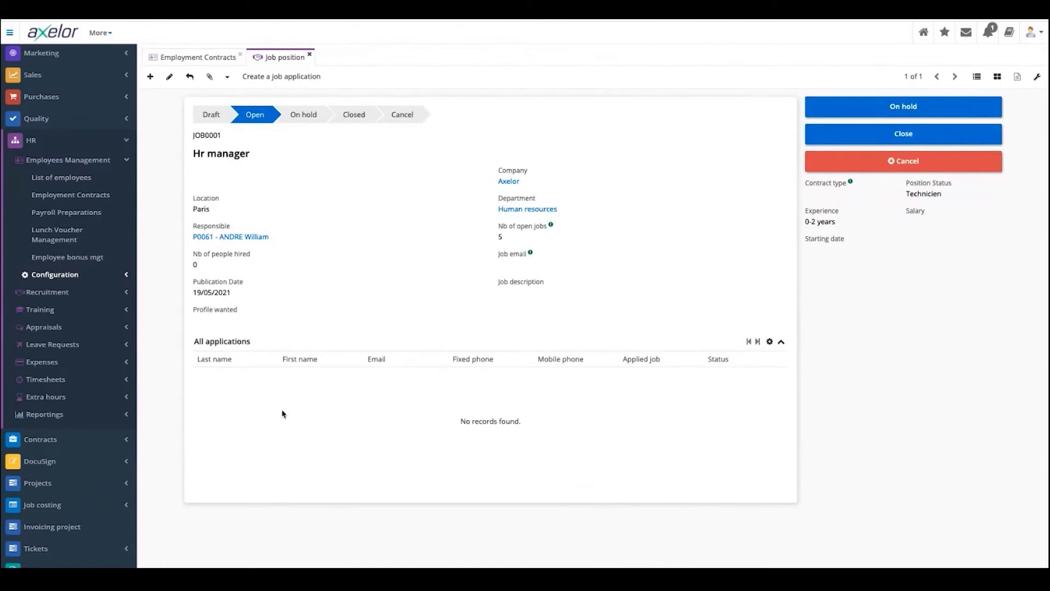
- Highlight the Nb of open jobs value (5) on the Hr manager position
drag(499, 236, 513, 239)
click(531, 269)
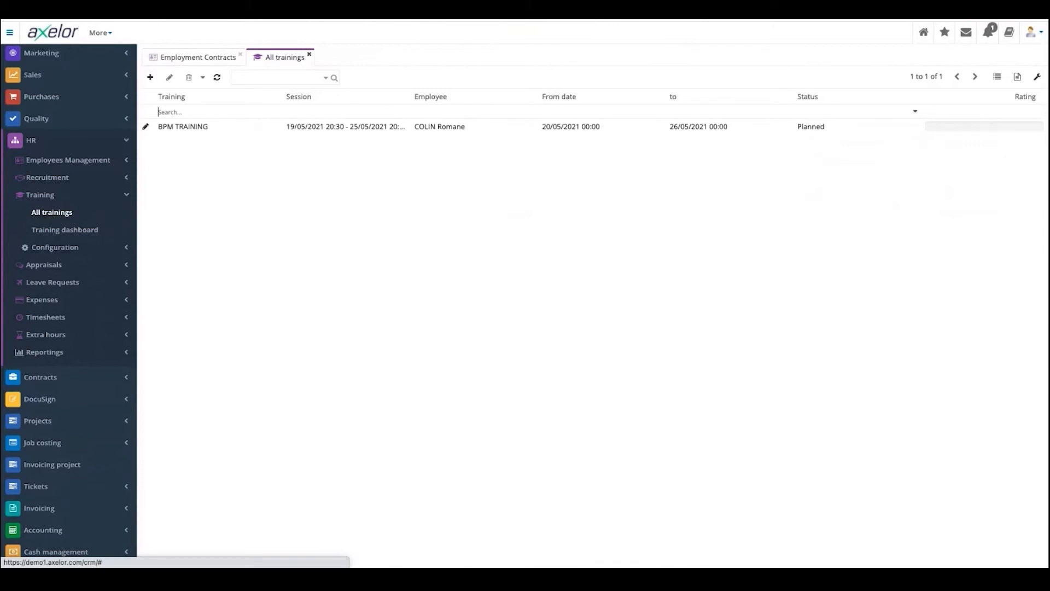
- Start a new training register and choose an employee through the Employee search dialog
click(156, 82)
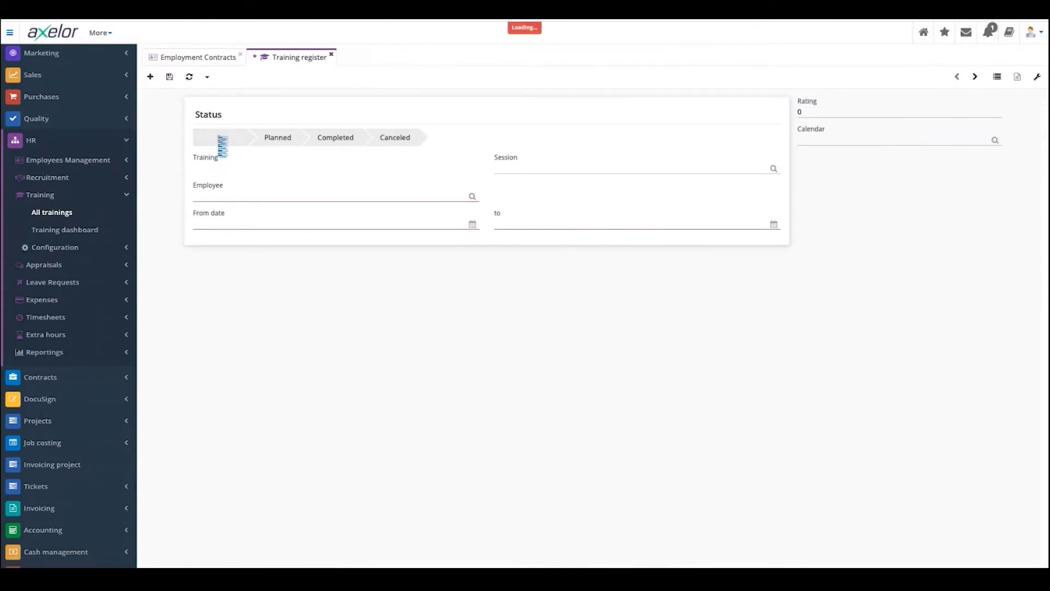
click(472, 197)
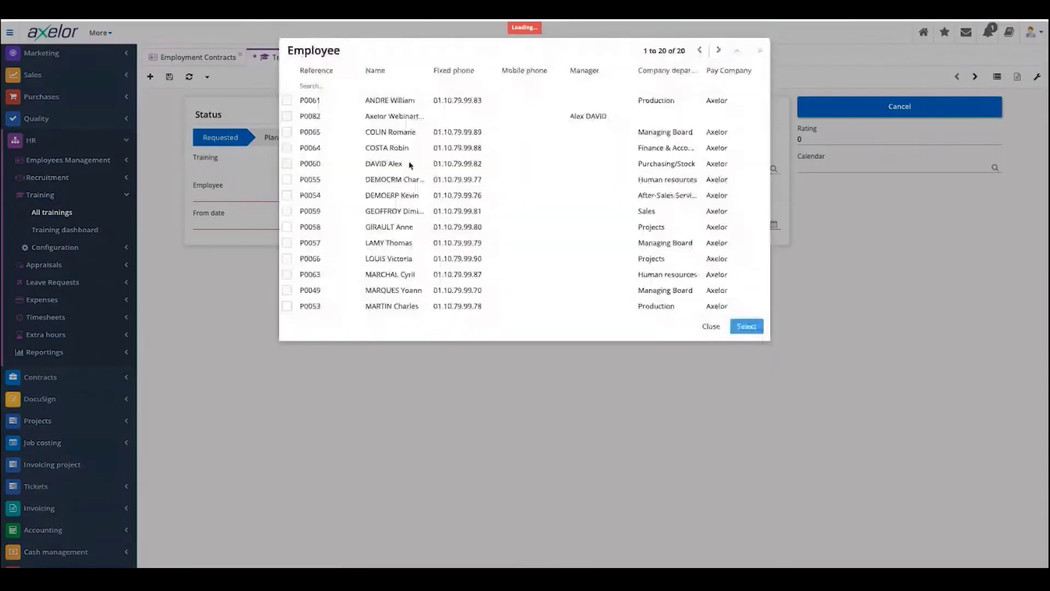
click(287, 227)
click(287, 242)
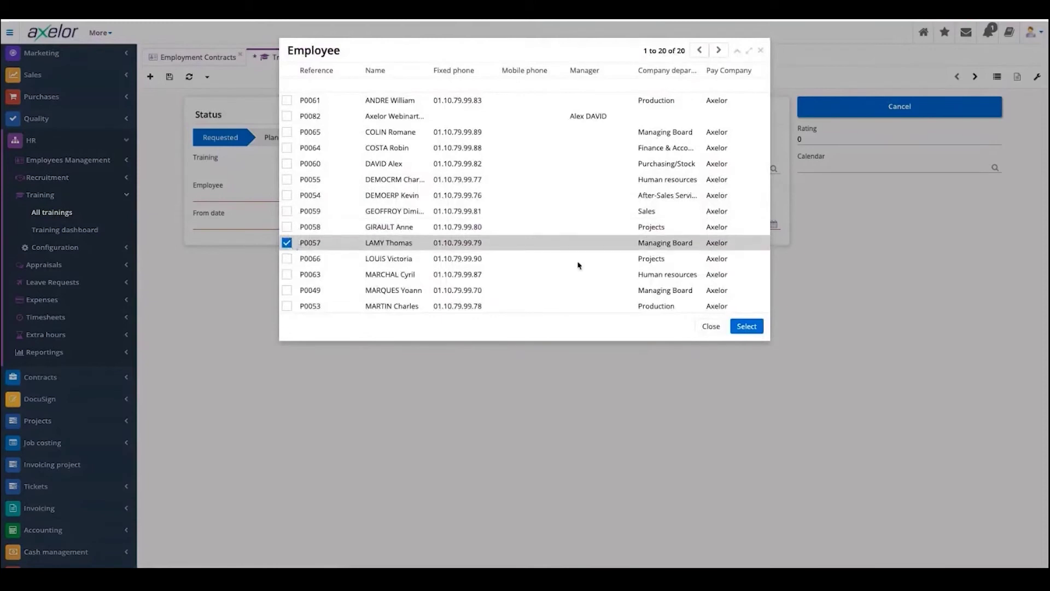
click(286, 226)
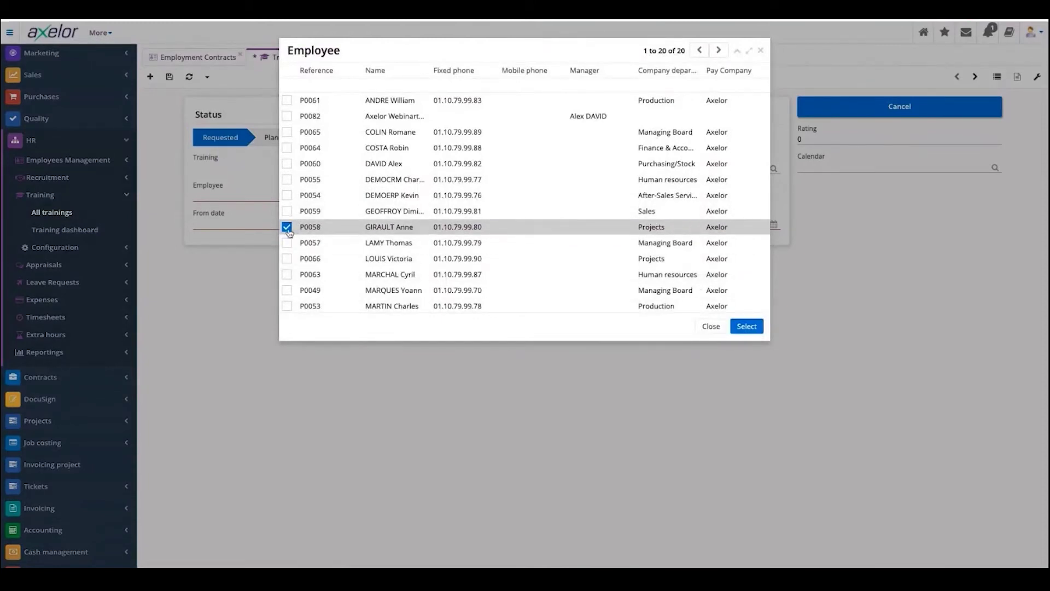
click(746, 326)
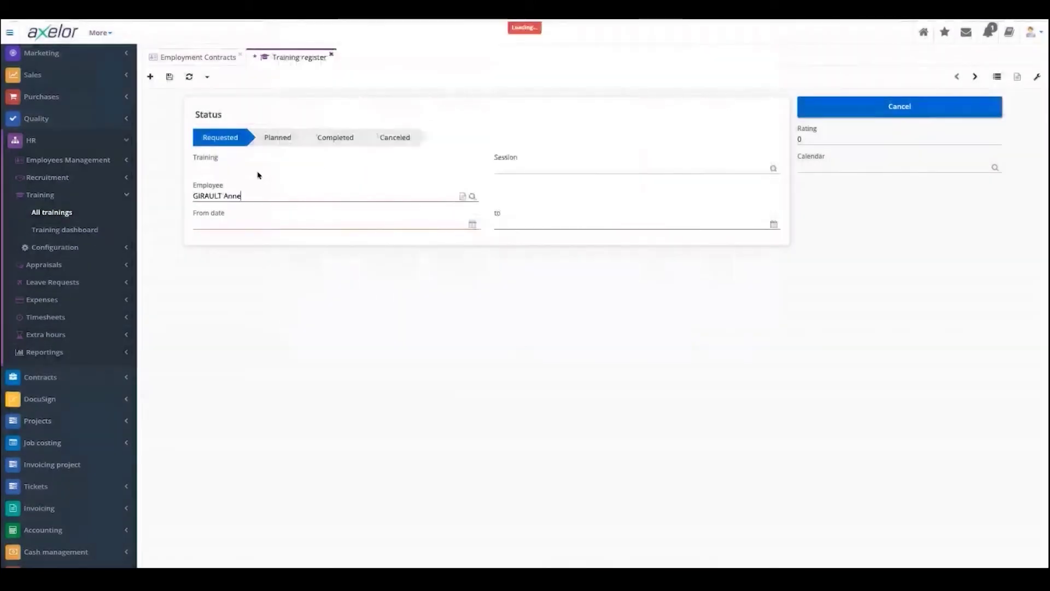
- Try the From date calendar, then begin a fresh blank training register
click(316, 223)
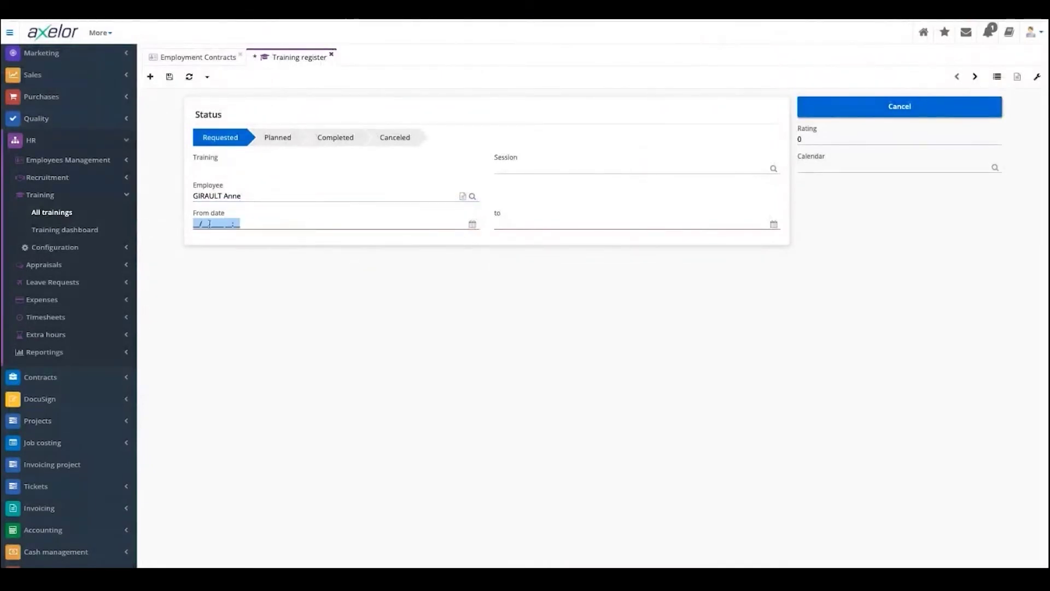
click(473, 225)
click(473, 225)
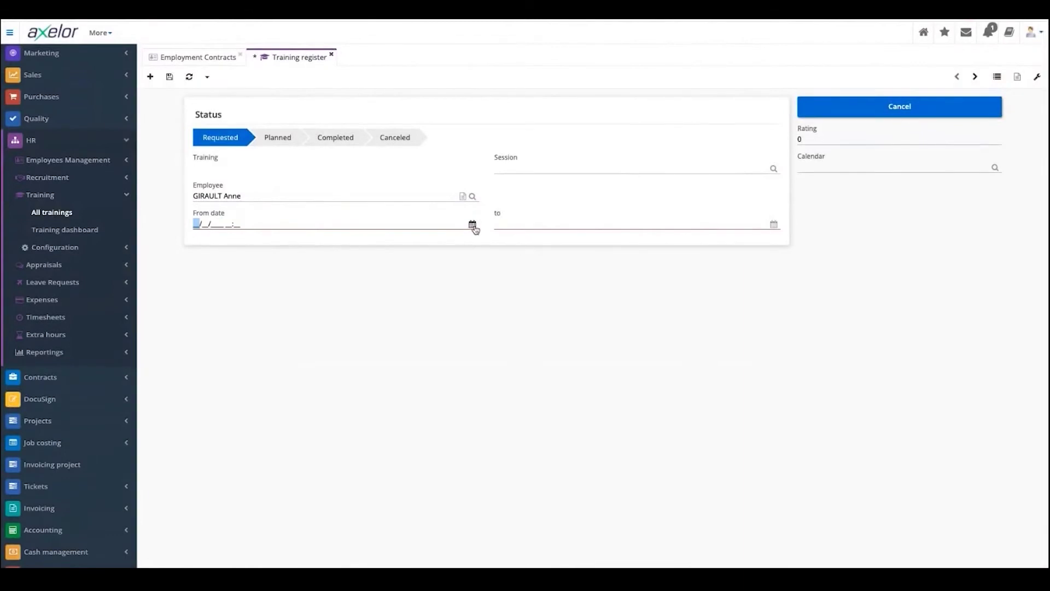
click(150, 76)
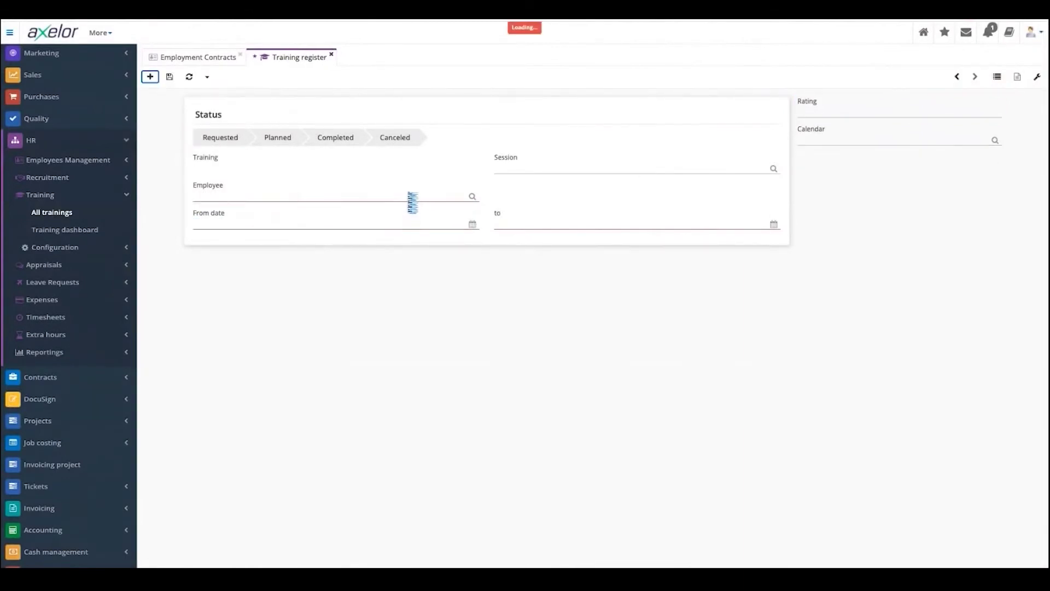
- Pick the employee and set the training dates 20/05/2021 to 26/05/2021
click(399, 194)
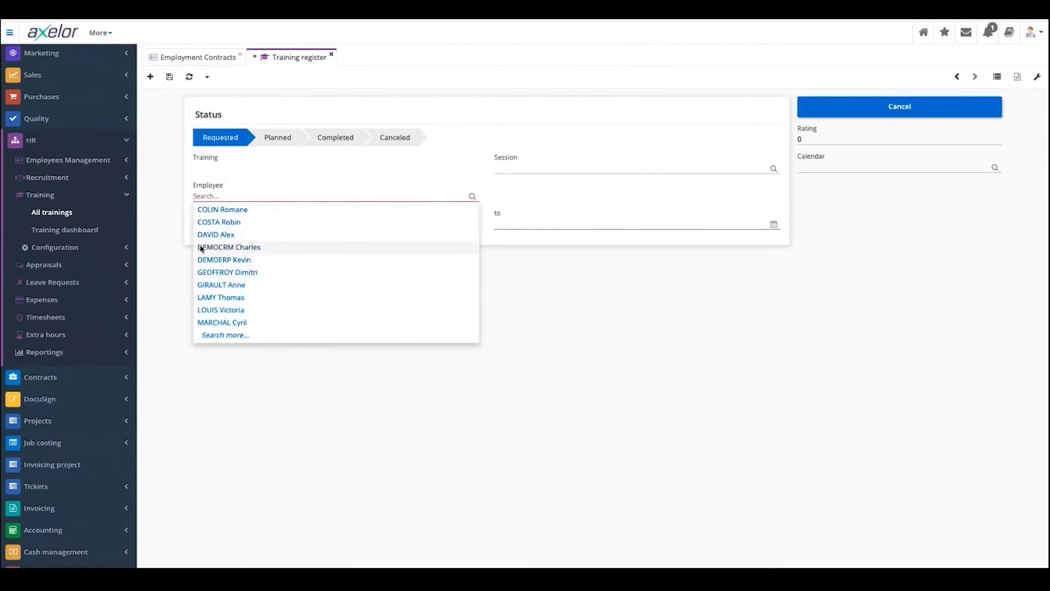
click(200, 246)
click(307, 222)
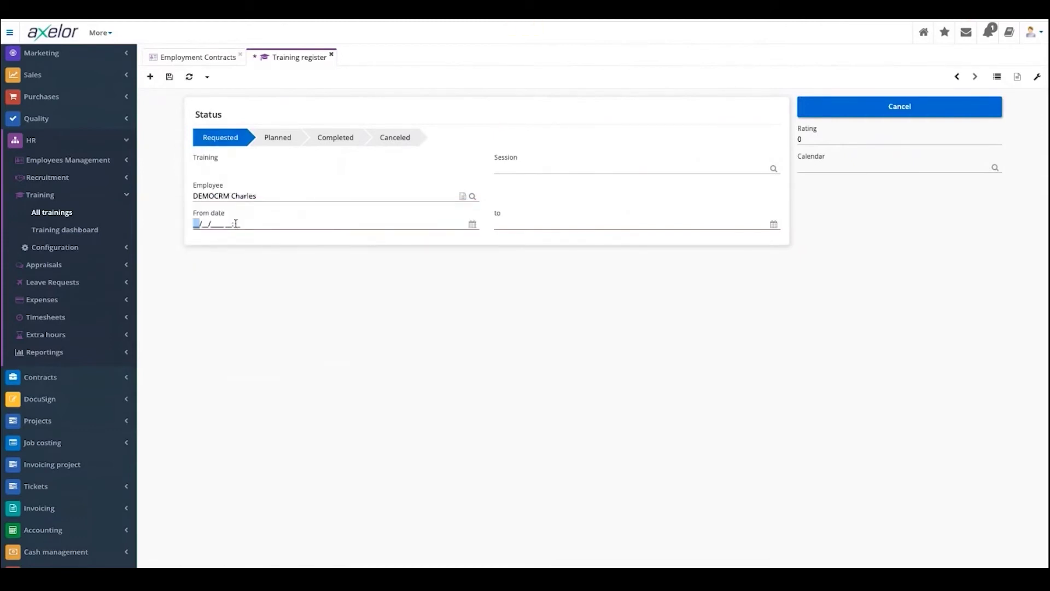
click(472, 225)
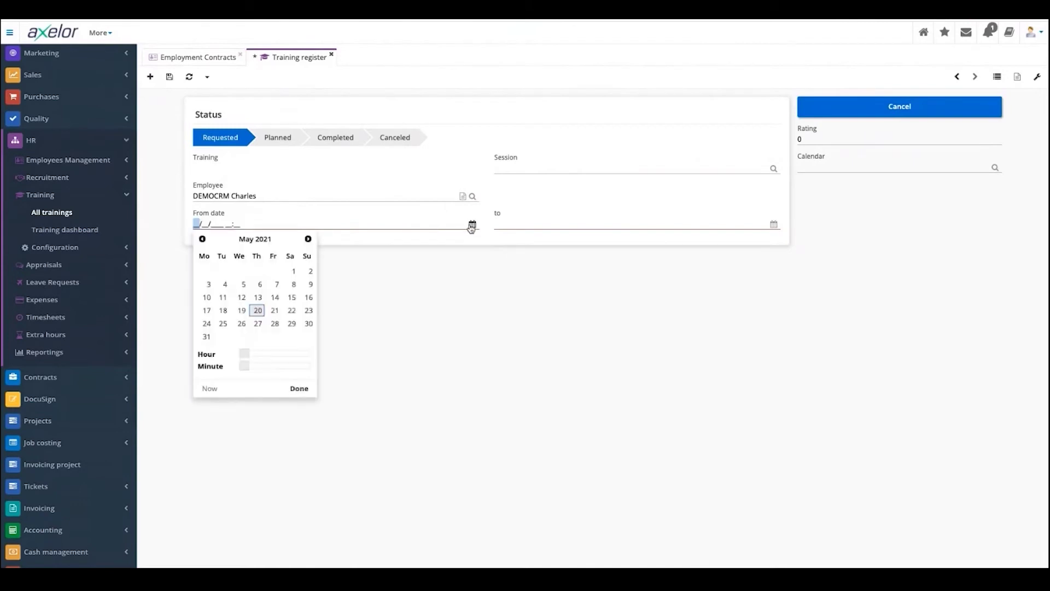
click(242, 325)
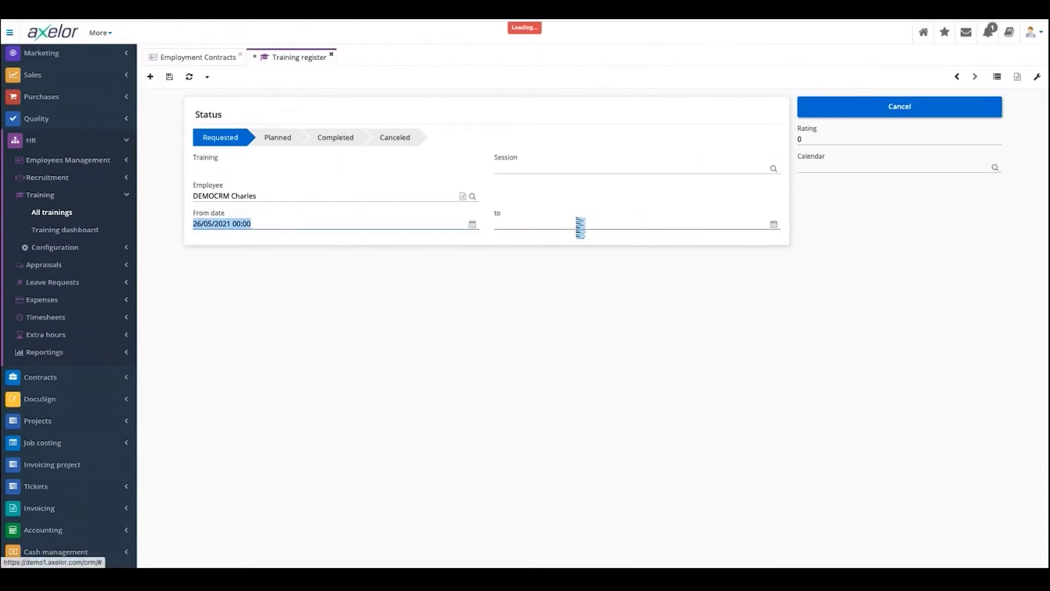
click(573, 223)
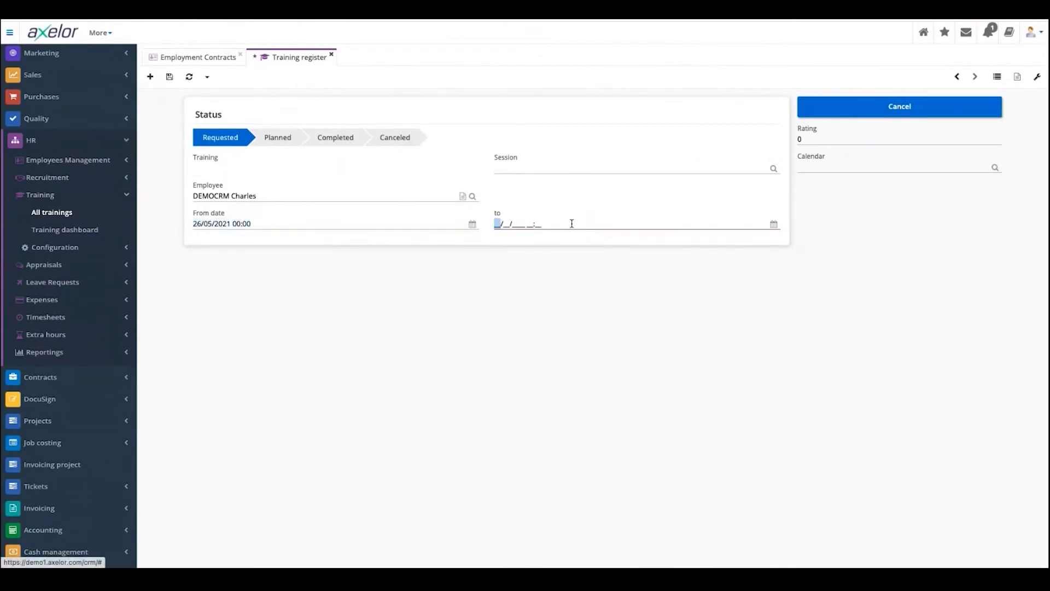
click(772, 223)
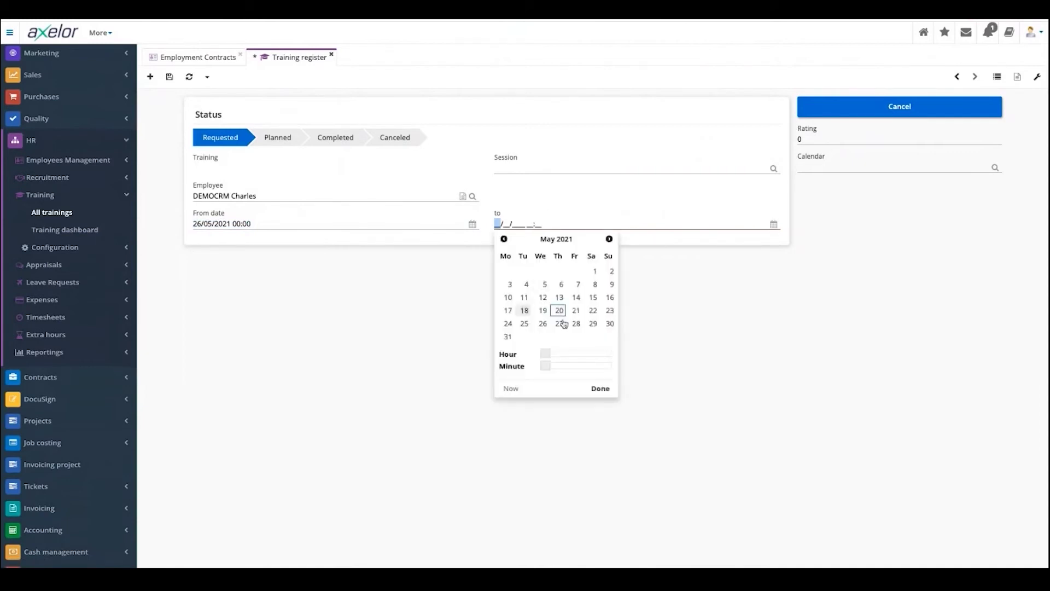
click(593, 310)
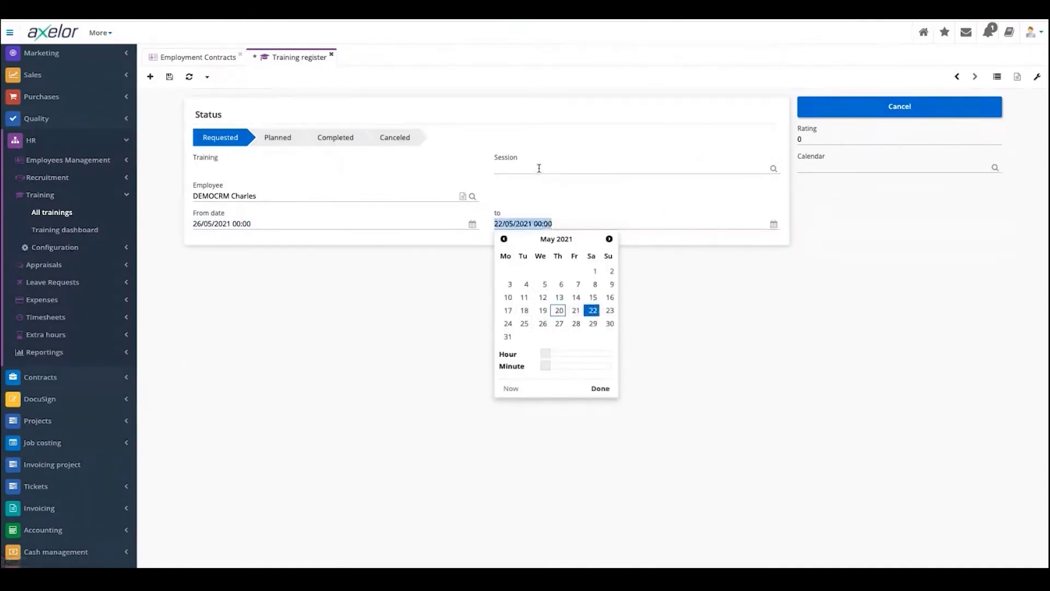
- Attach the 19/05–25/05/2021 BPM TRAINING session and save the registration
click(538, 167)
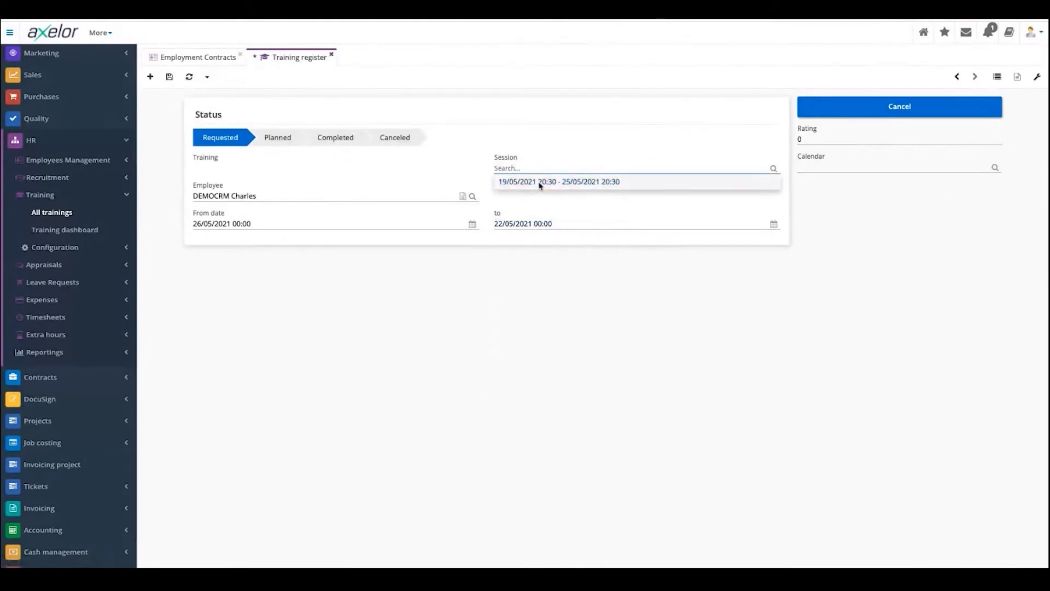
click(540, 183)
click(168, 76)
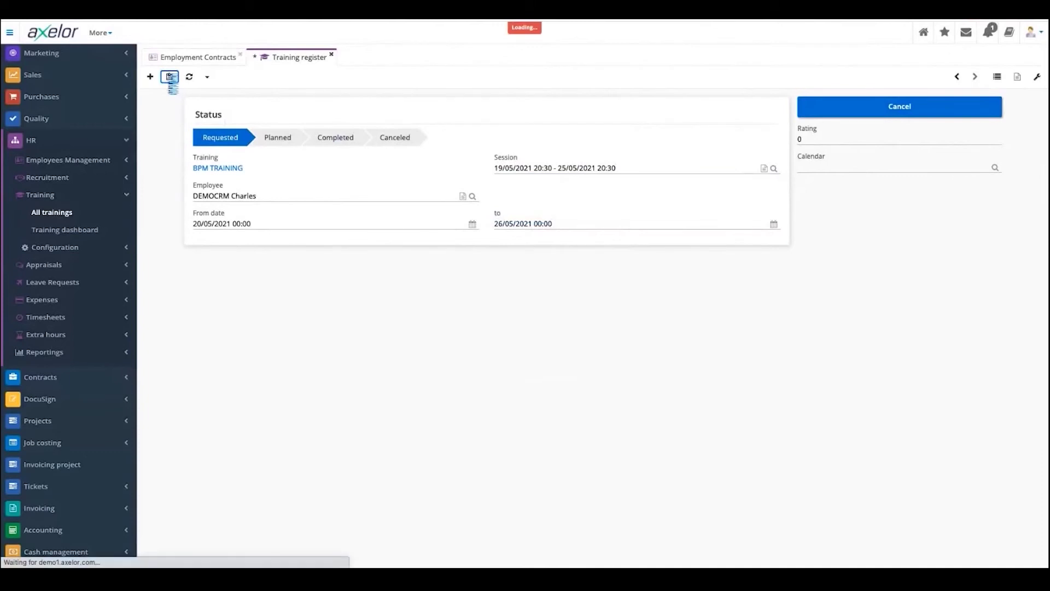
- Check the empty calendar lookup and Training dashboard, close the training register, open Appraisal templates
click(994, 169)
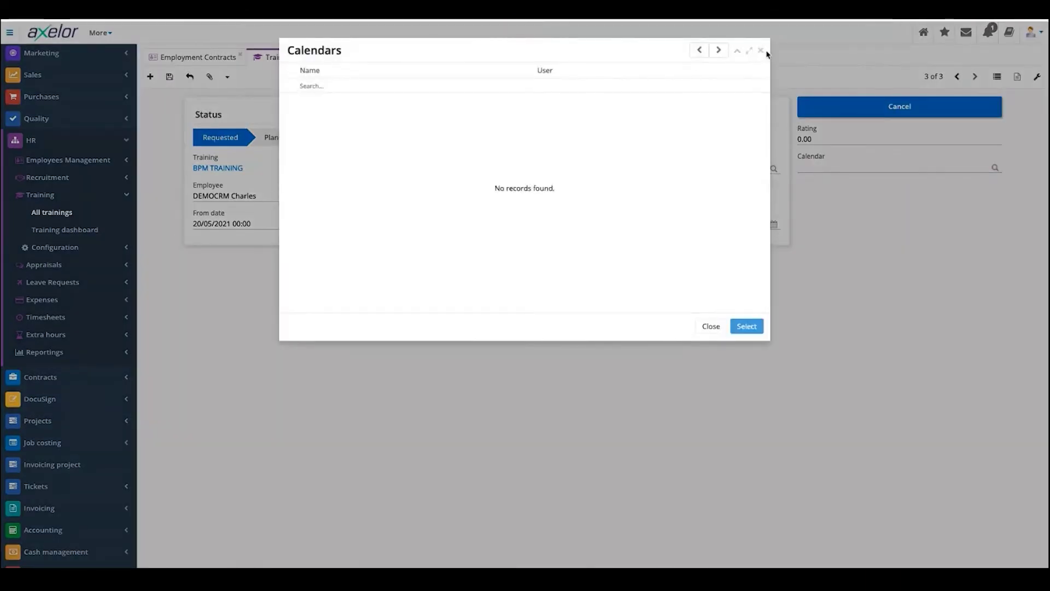
click(760, 52)
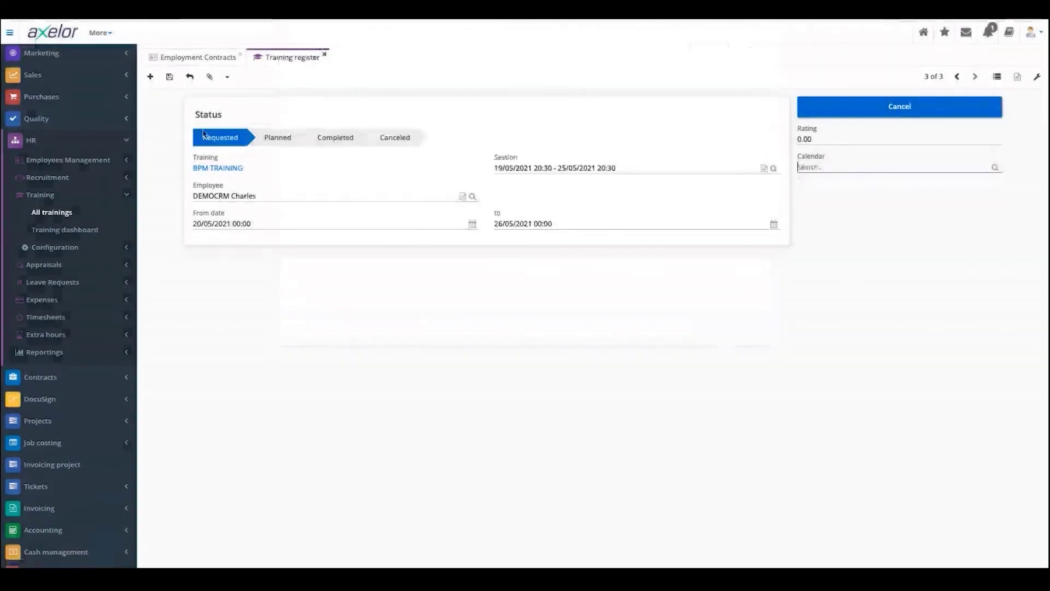
click(73, 234)
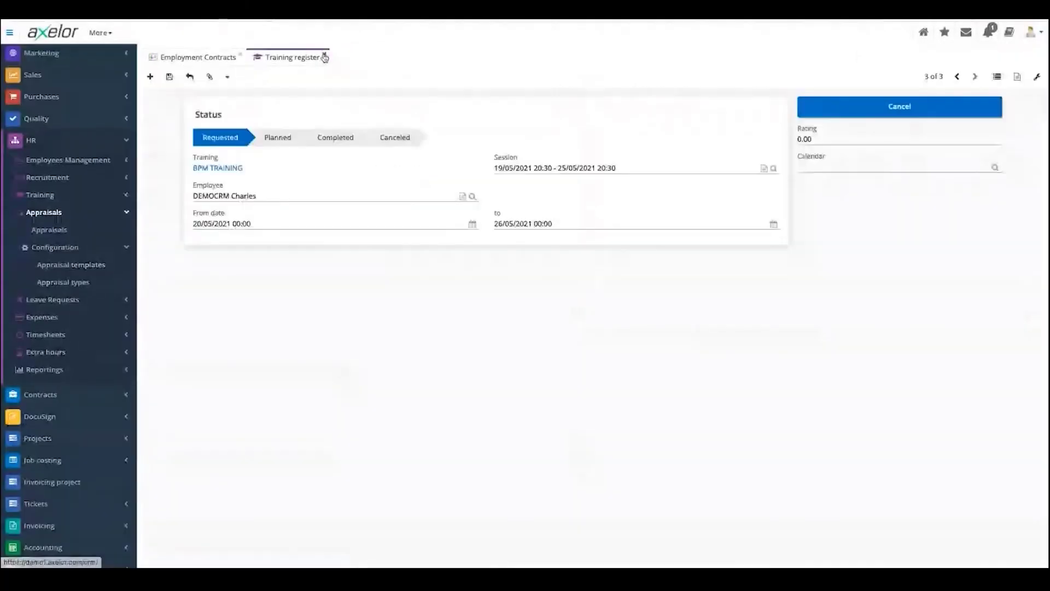
click(325, 57)
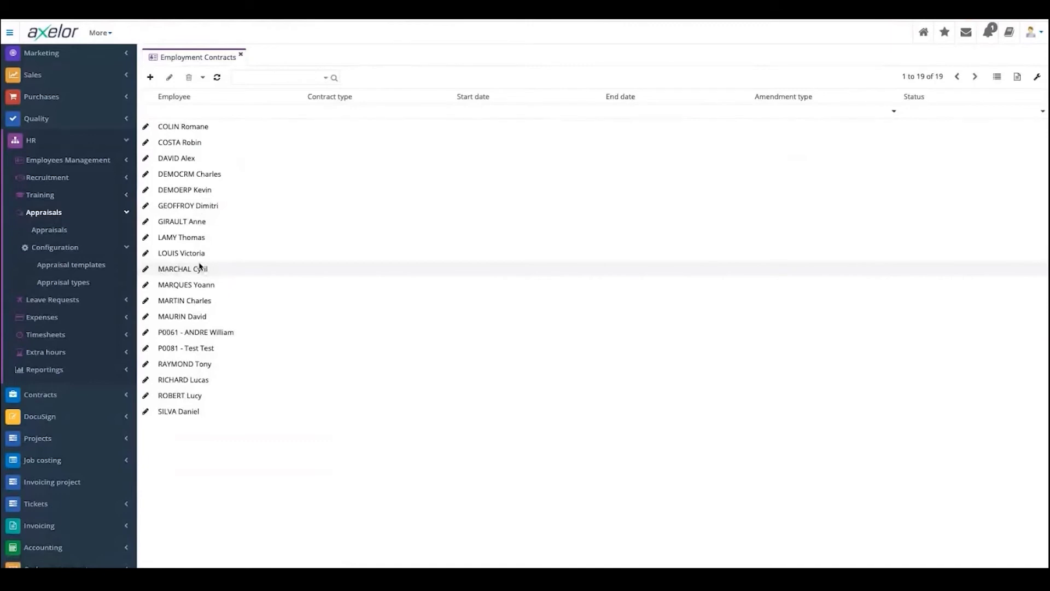
click(75, 265)
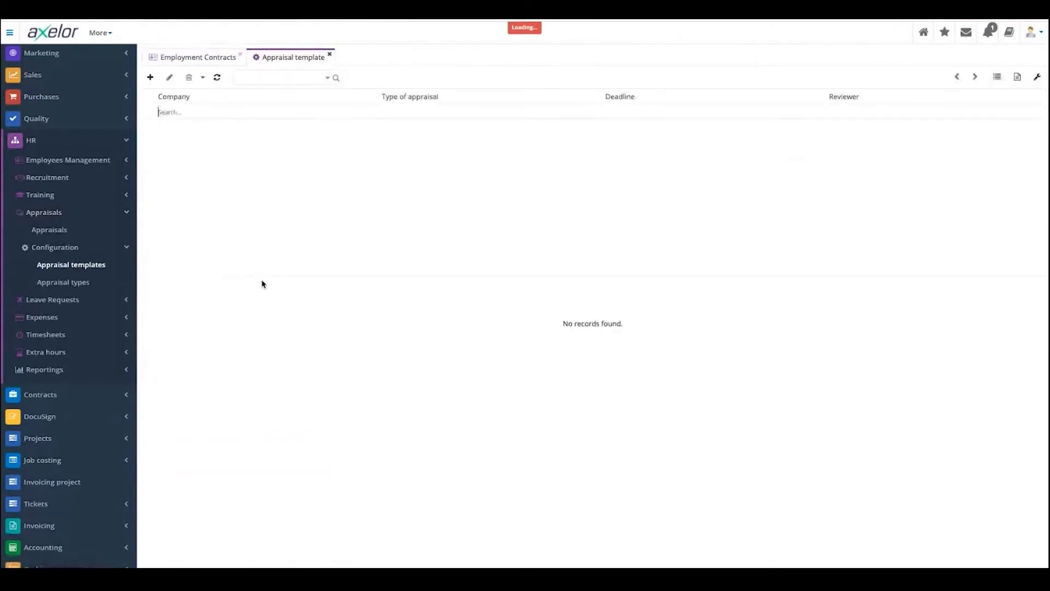
- Create a new appraisal template with Axelor as its company
click(150, 78)
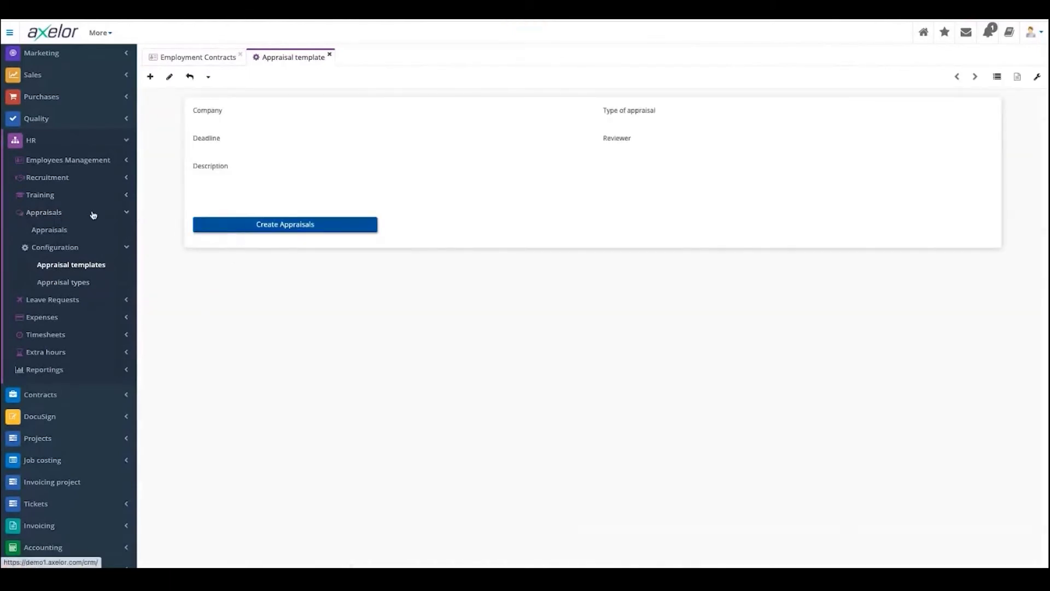
click(238, 230)
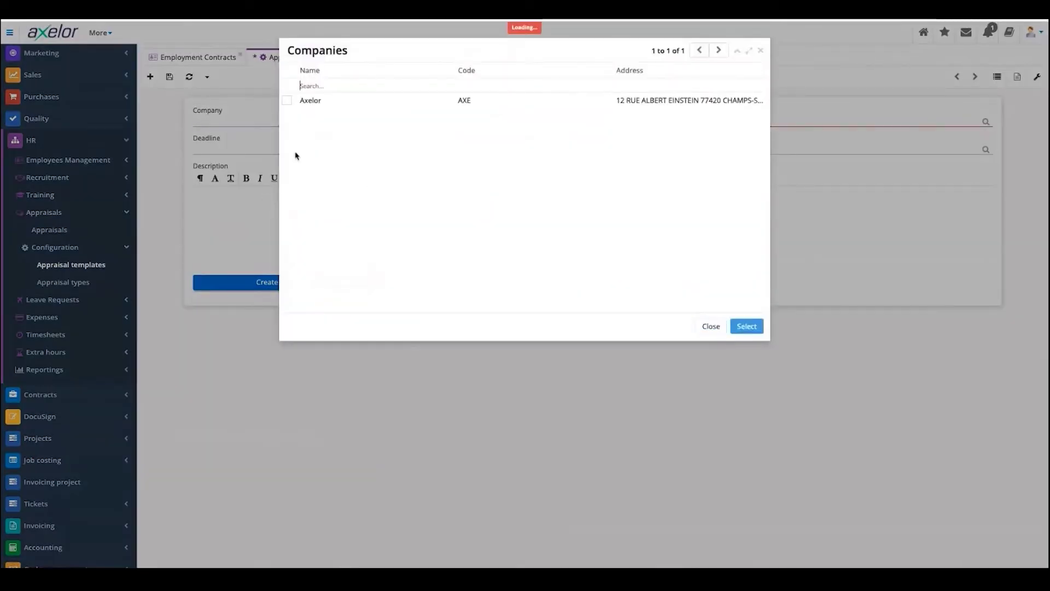
click(287, 100)
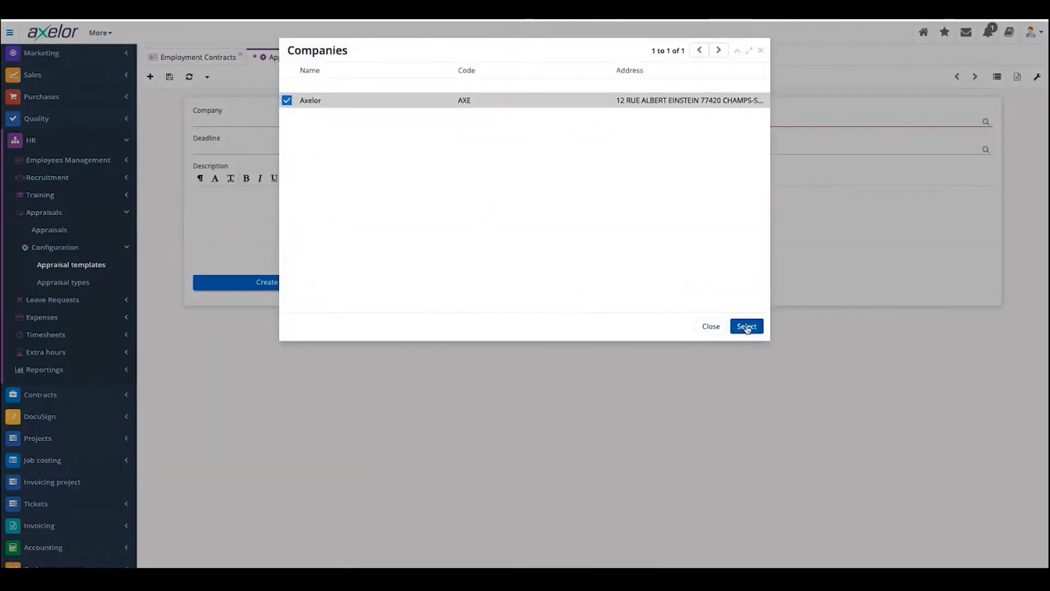
click(746, 326)
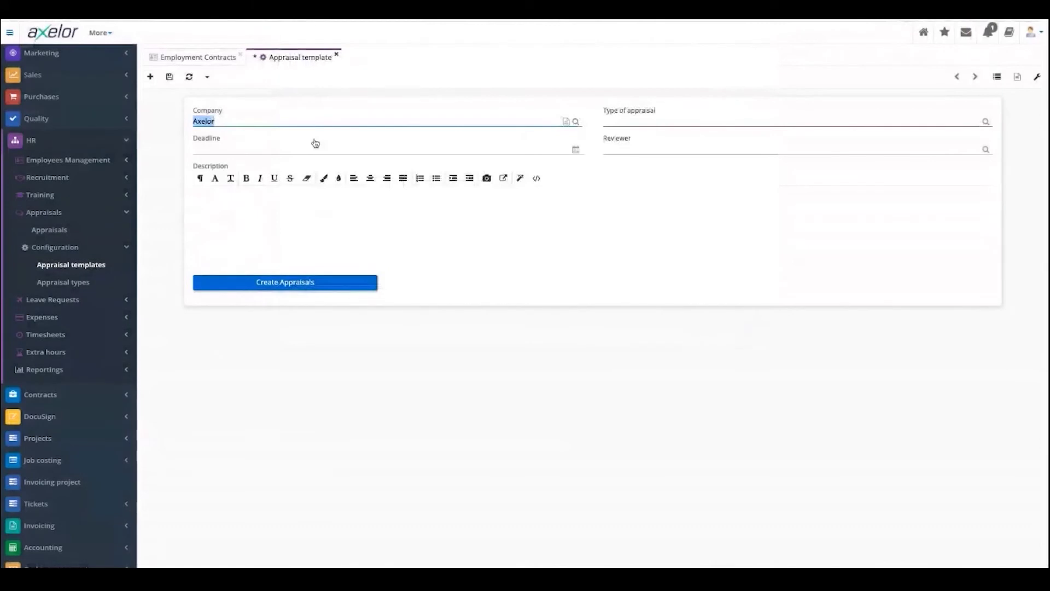
- Set the template's type of appraisal to test
click(676, 125)
click(986, 122)
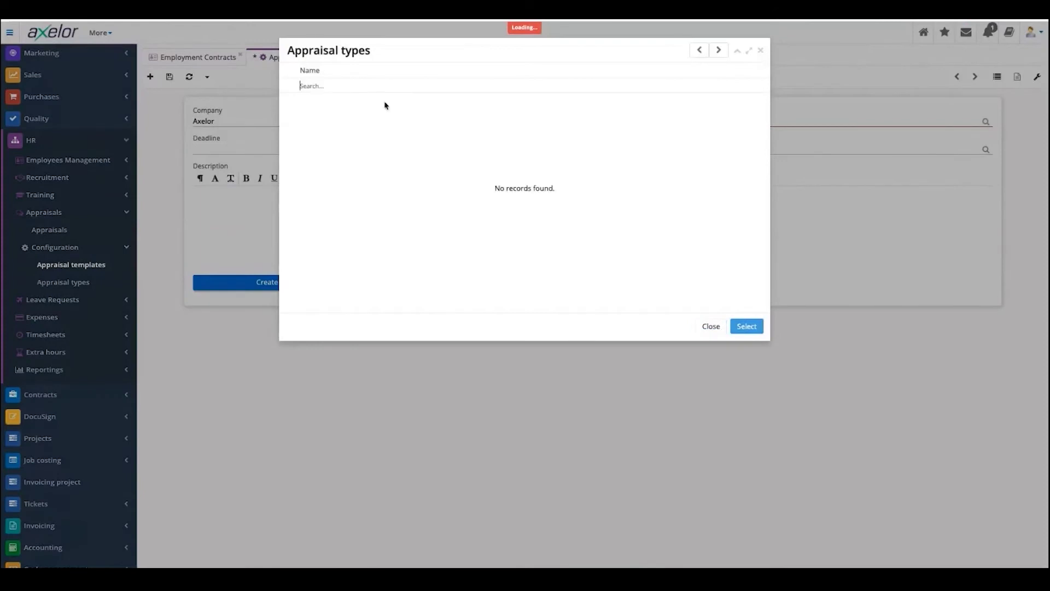
click(712, 327)
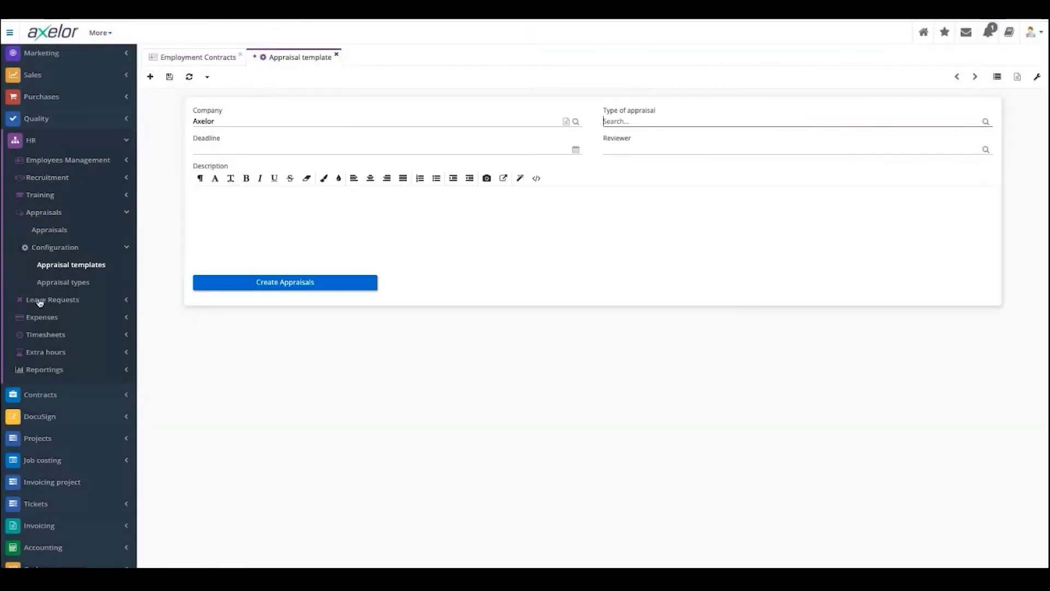
click(57, 284)
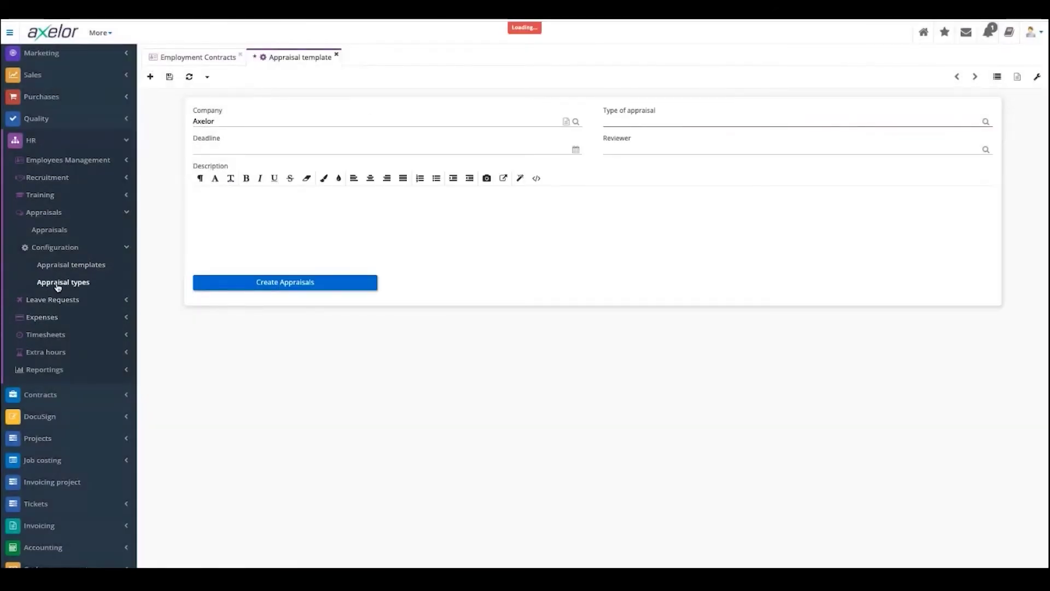
click(677, 118)
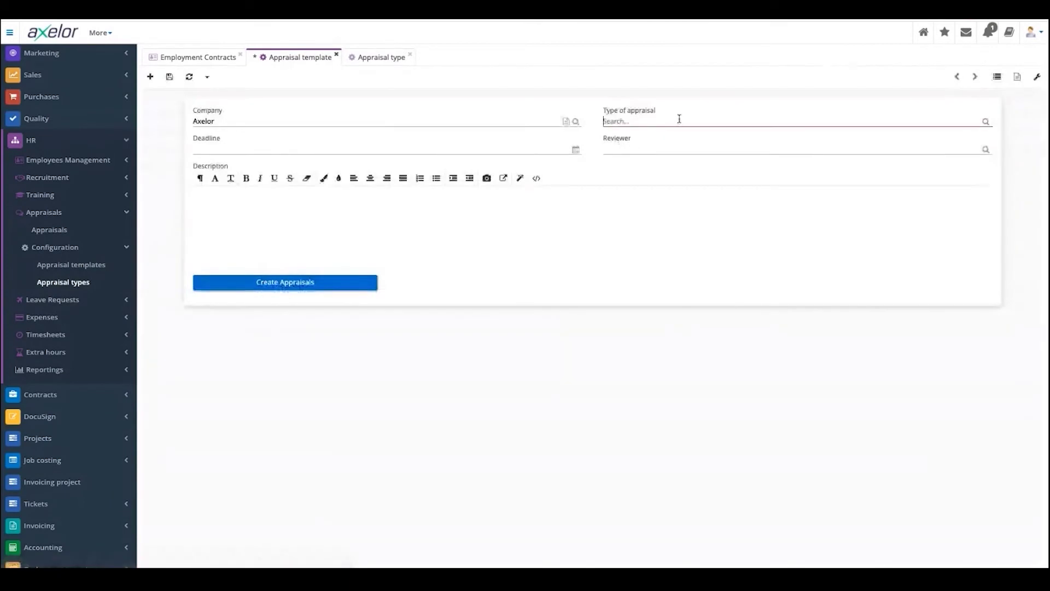
click(674, 139)
- Choose a reviewer and set the deadline to 22/05/2021
click(758, 150)
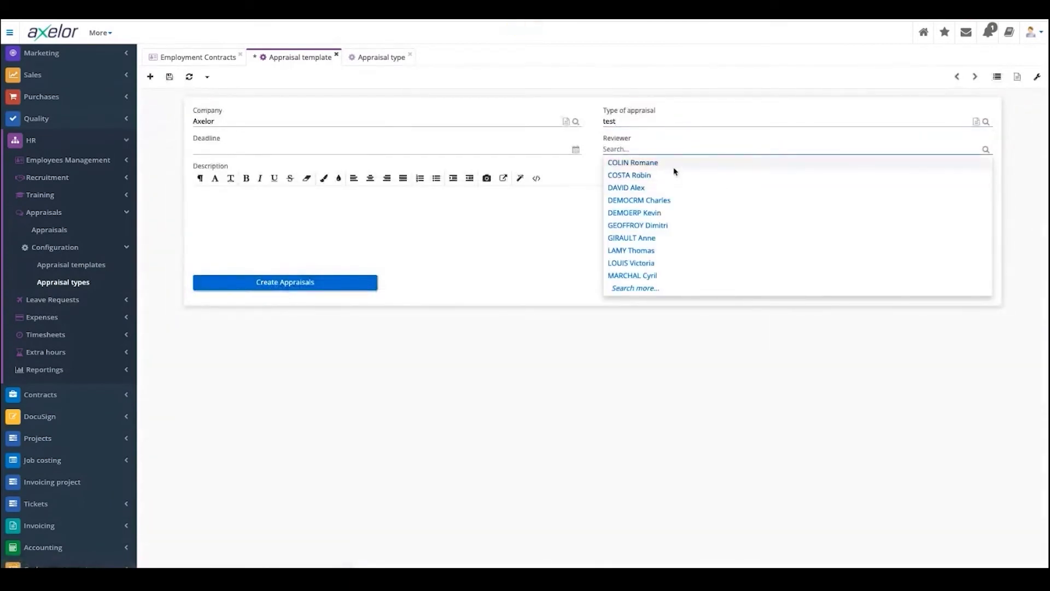
click(661, 203)
click(263, 151)
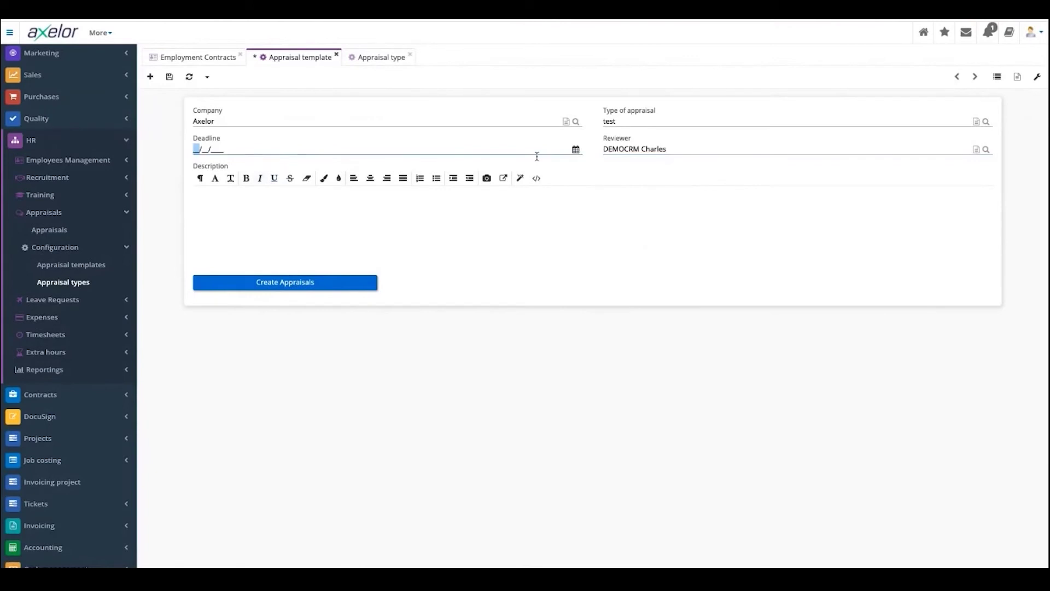
click(575, 149)
click(290, 235)
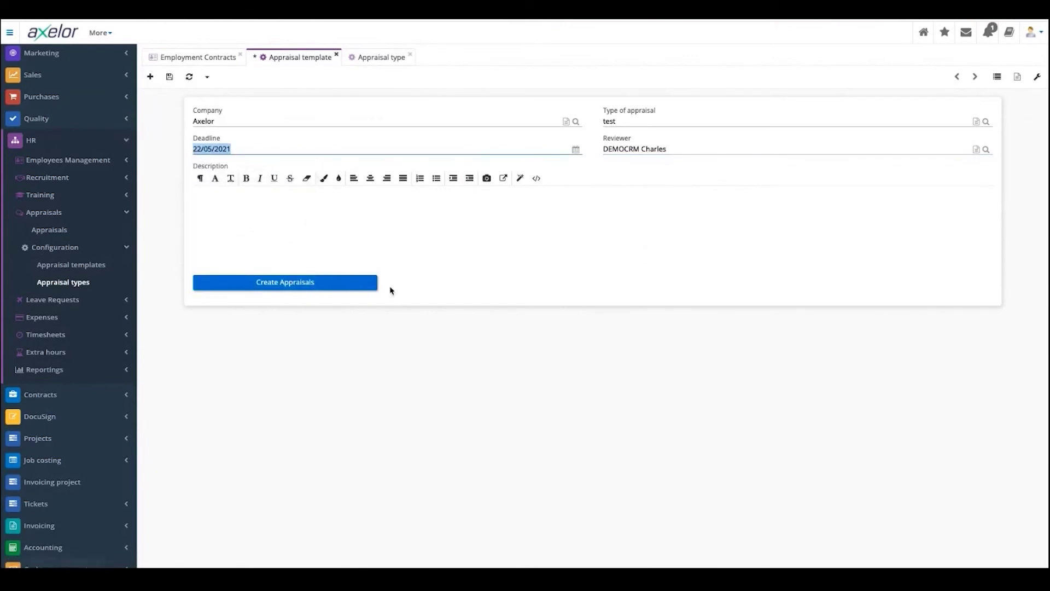
click(253, 221)
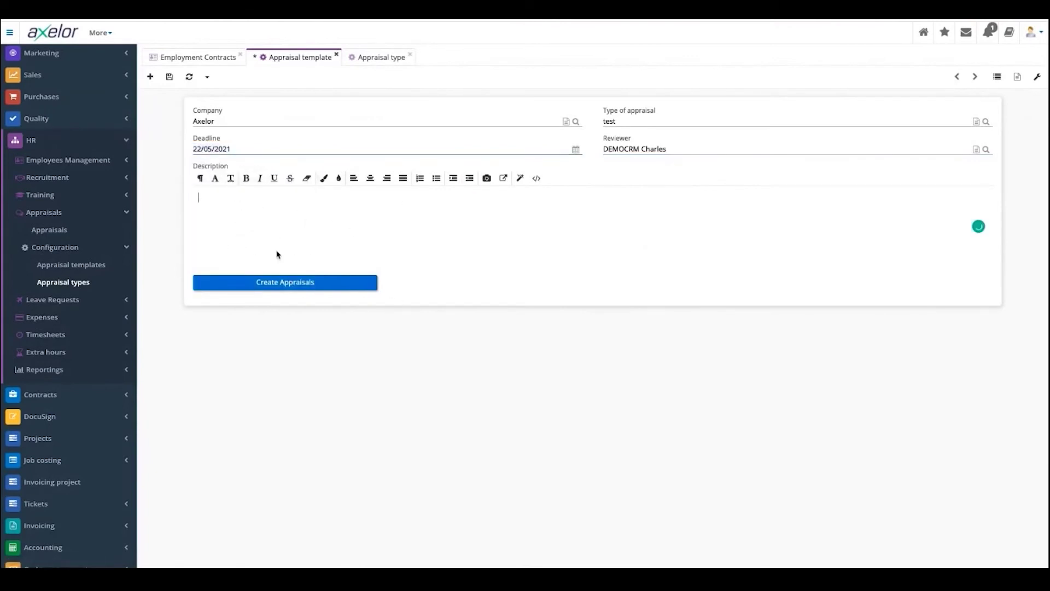
- Run Create Appraisals, review the Select Employees dialog, and close the template
click(291, 285)
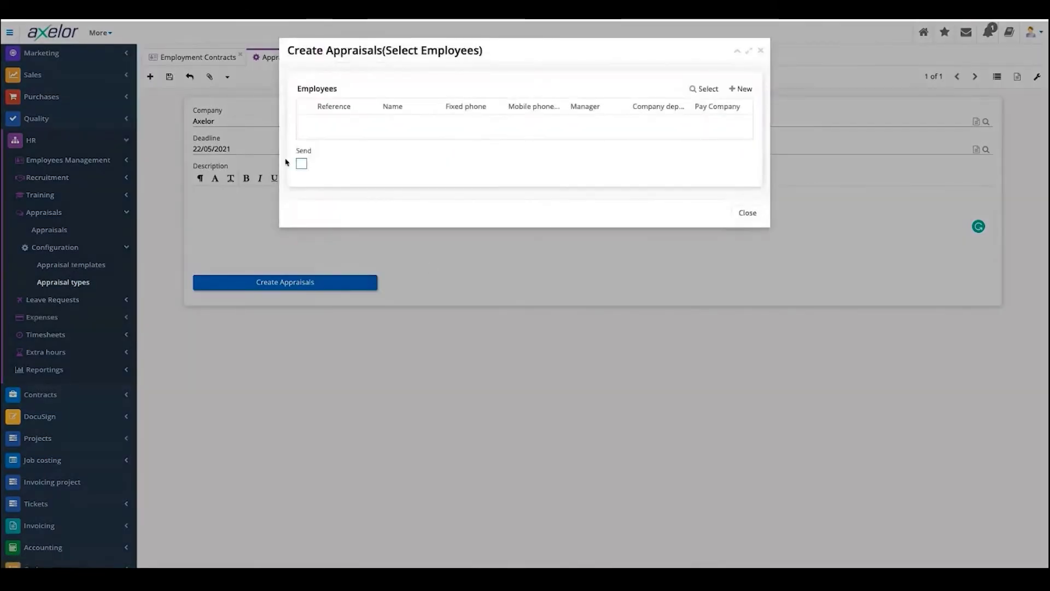
click(741, 89)
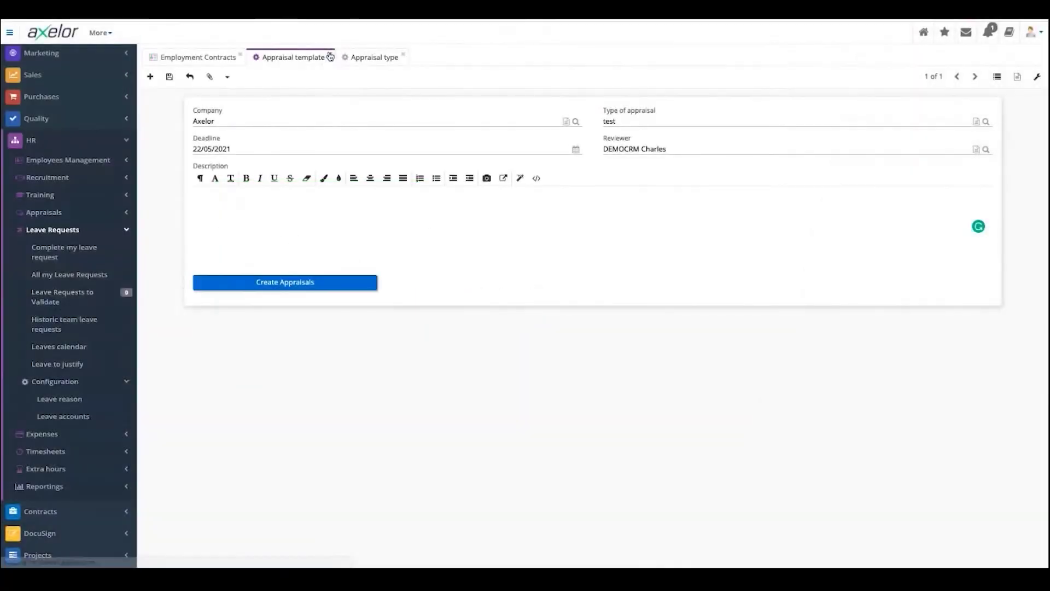
click(333, 56)
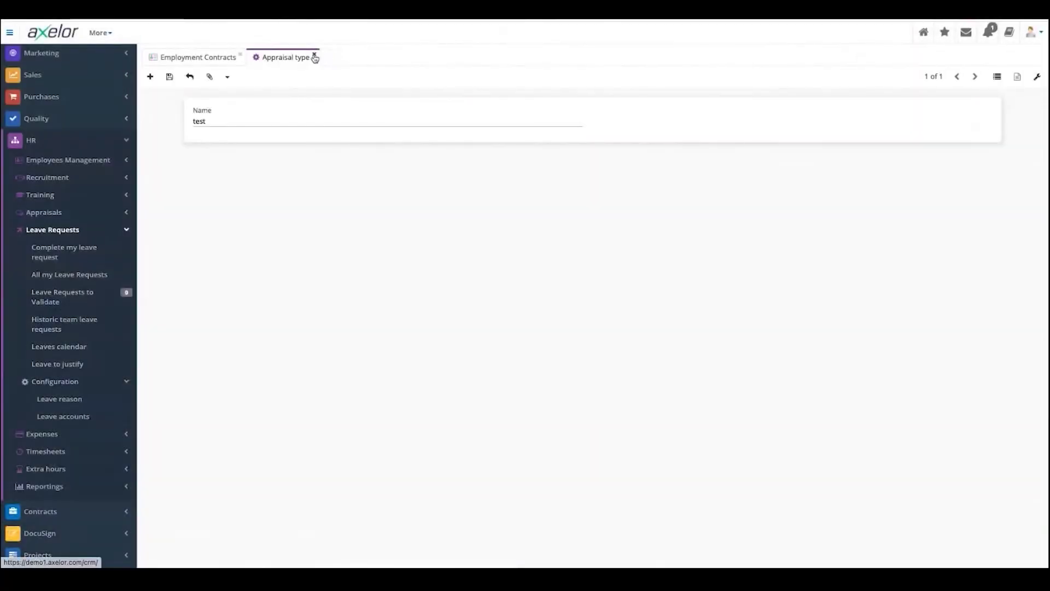
- Close the appraisal type and contracts tabs and start a new draft leave request
click(314, 54)
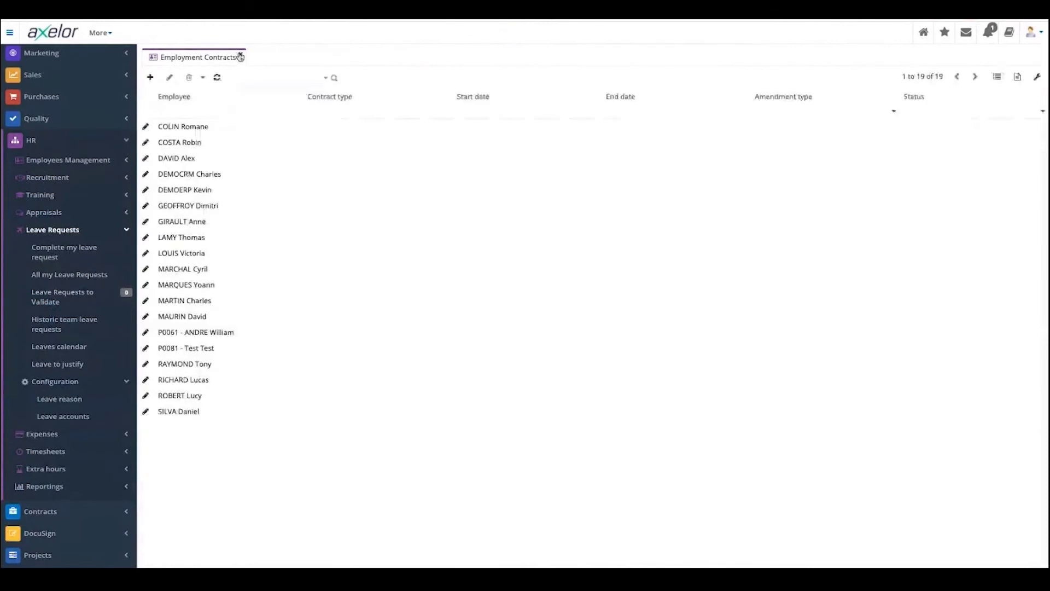
click(240, 57)
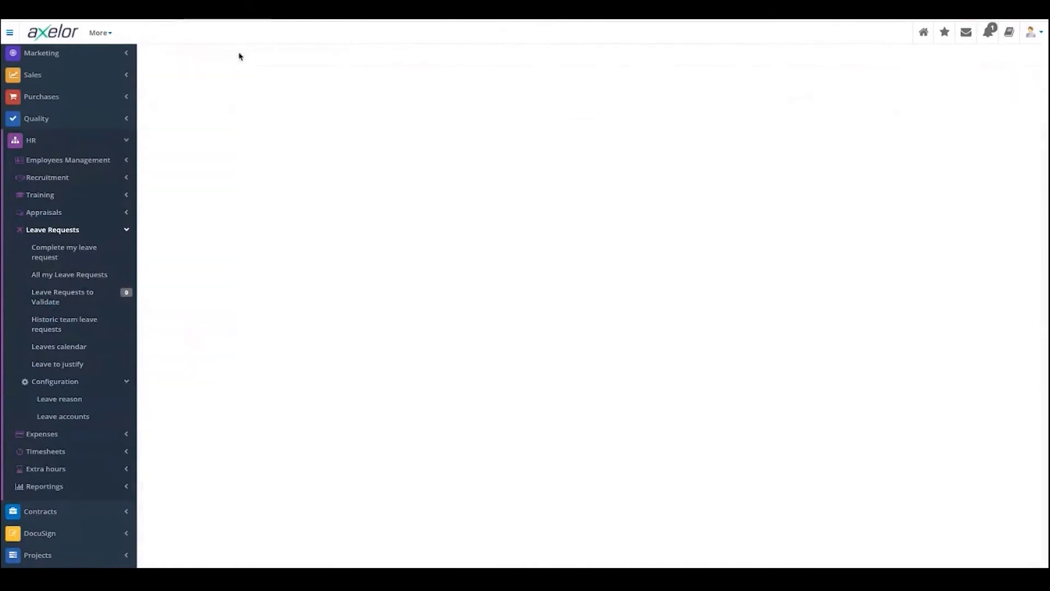
click(57, 257)
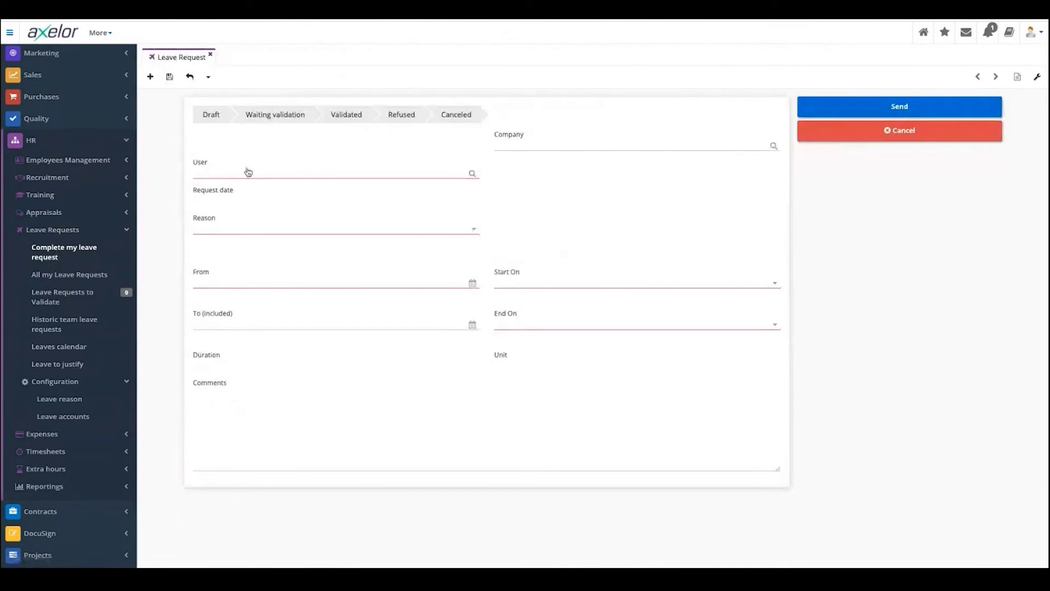
click(239, 226)
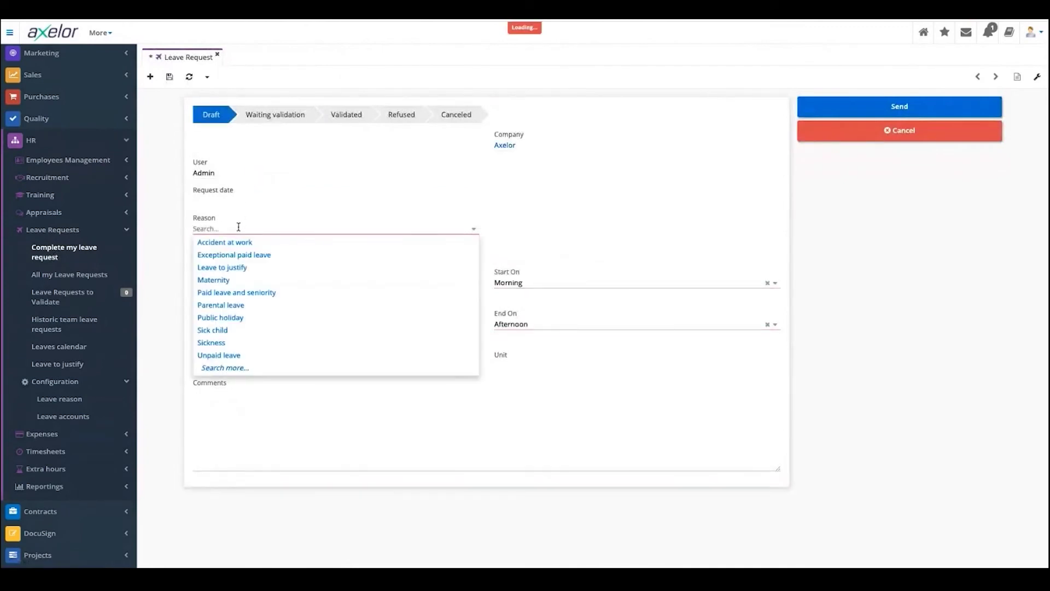
- Fill the leave request: reason Parental leave, from 28/05/2021 to 30/05/2021
click(234, 305)
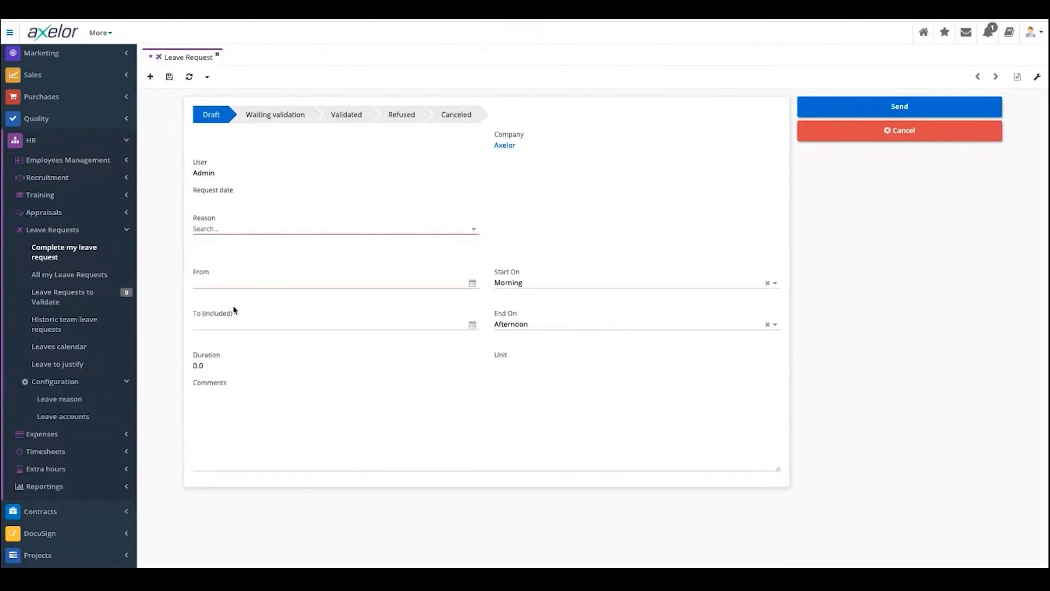
click(233, 282)
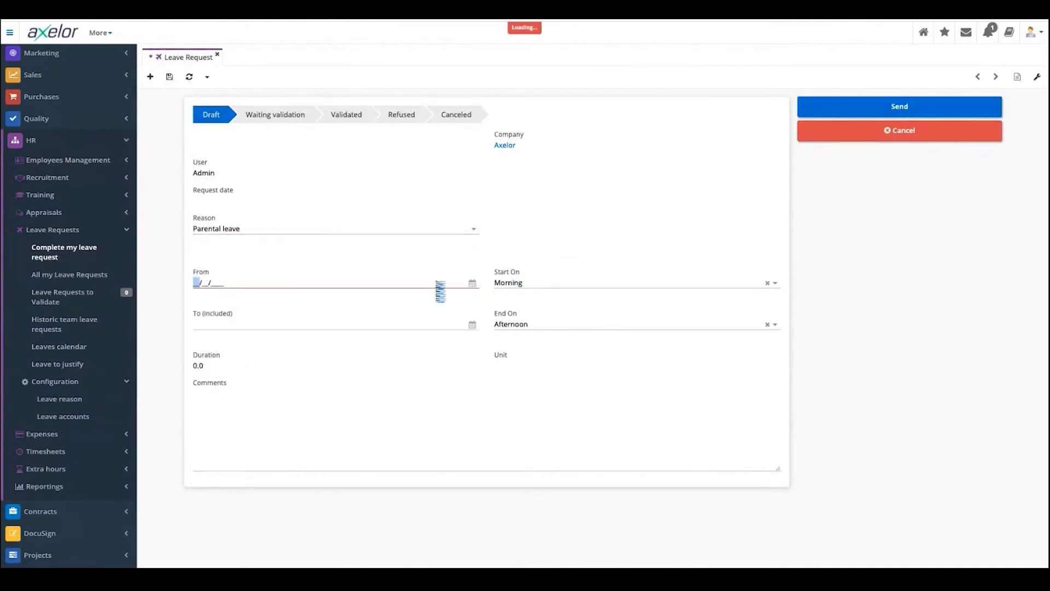
click(472, 283)
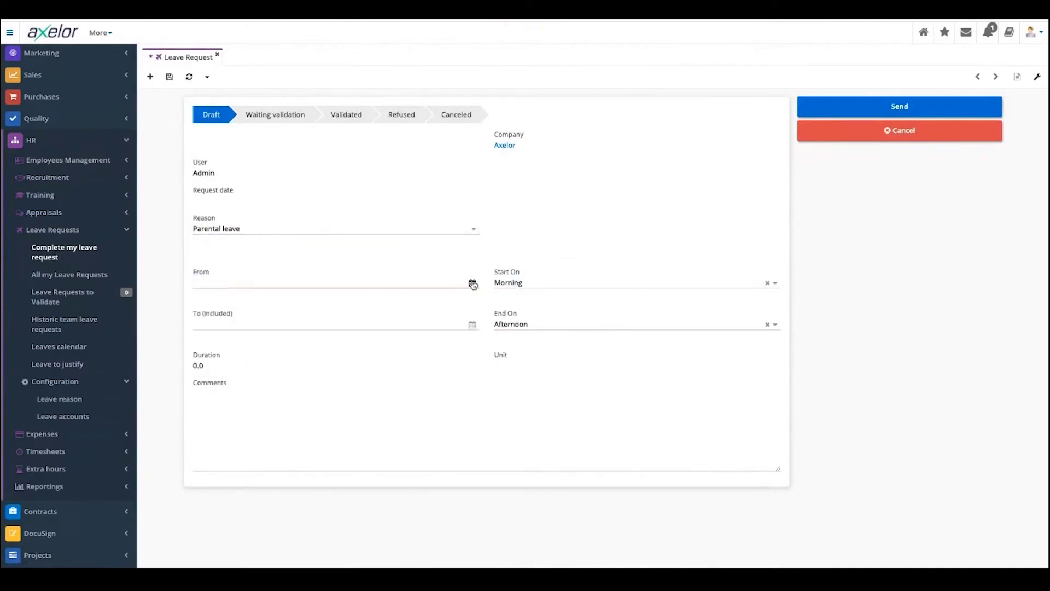
click(275, 382)
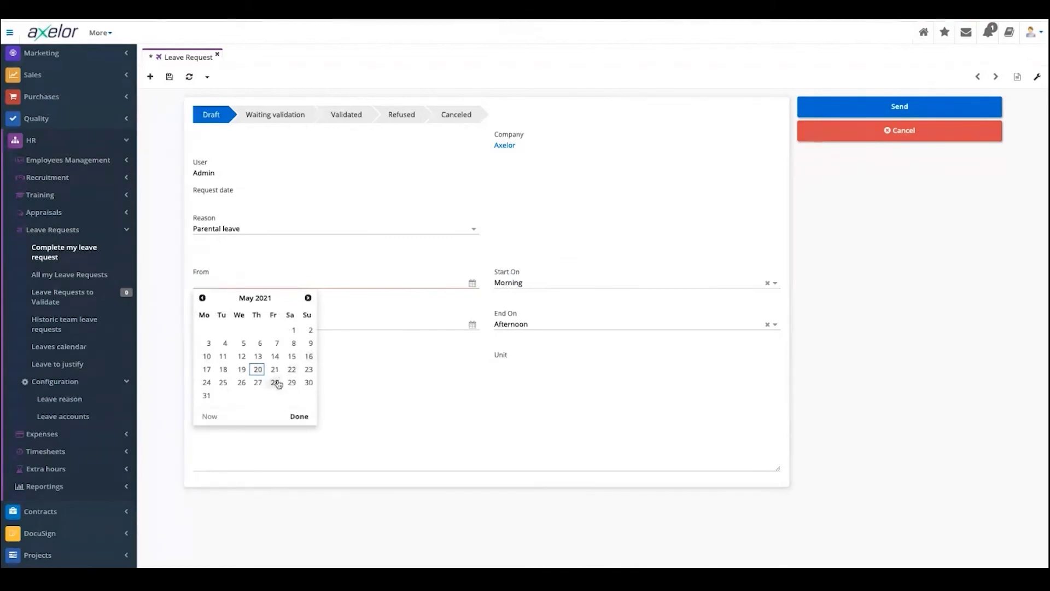
click(472, 325)
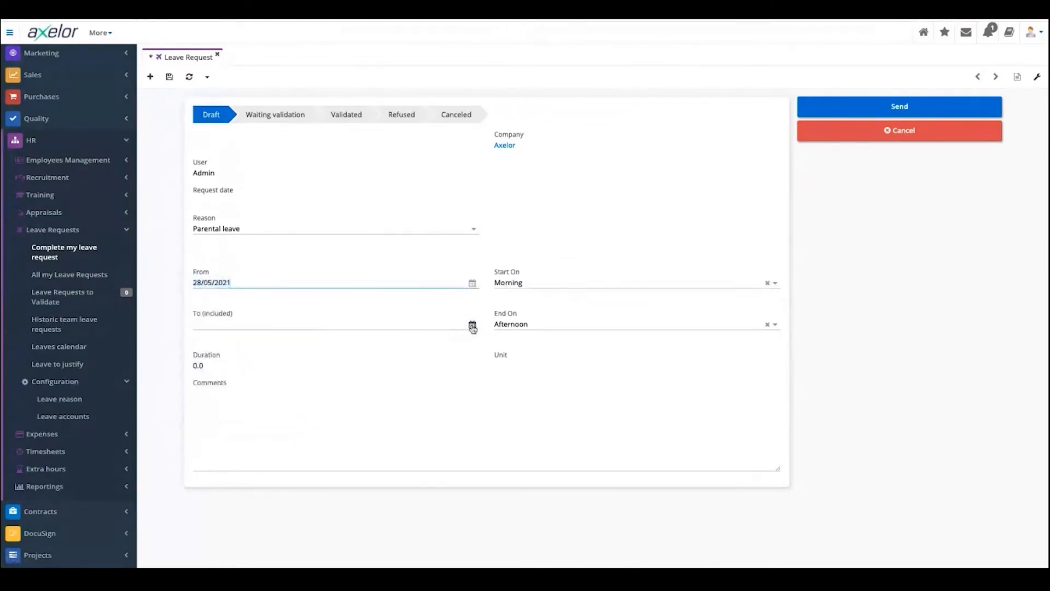
click(309, 423)
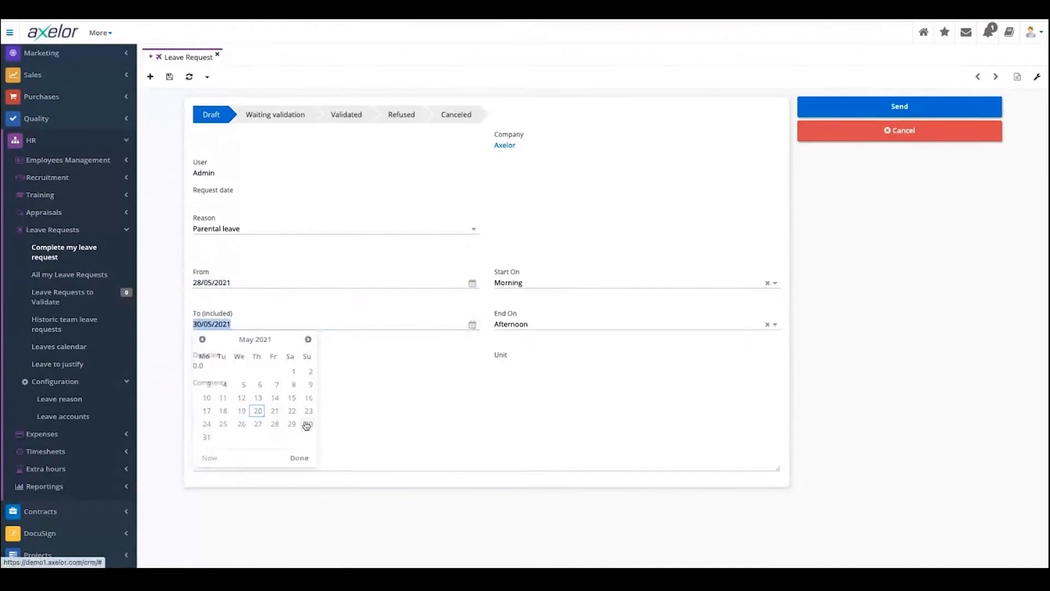
- Attempt to send it, dismiss the zero-duration error, and open All my Leave Requests
click(919, 105)
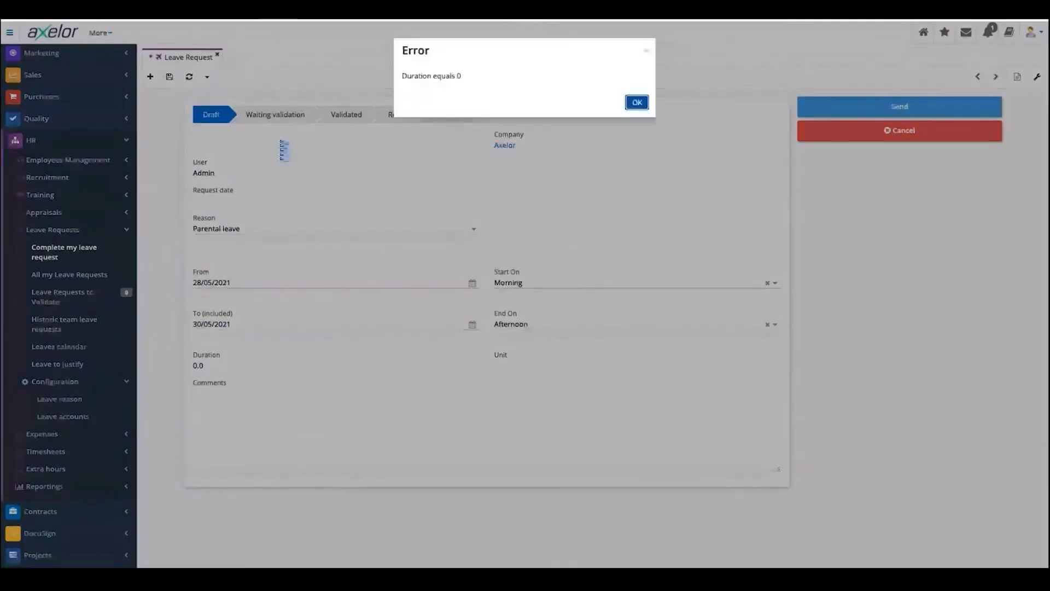
click(637, 103)
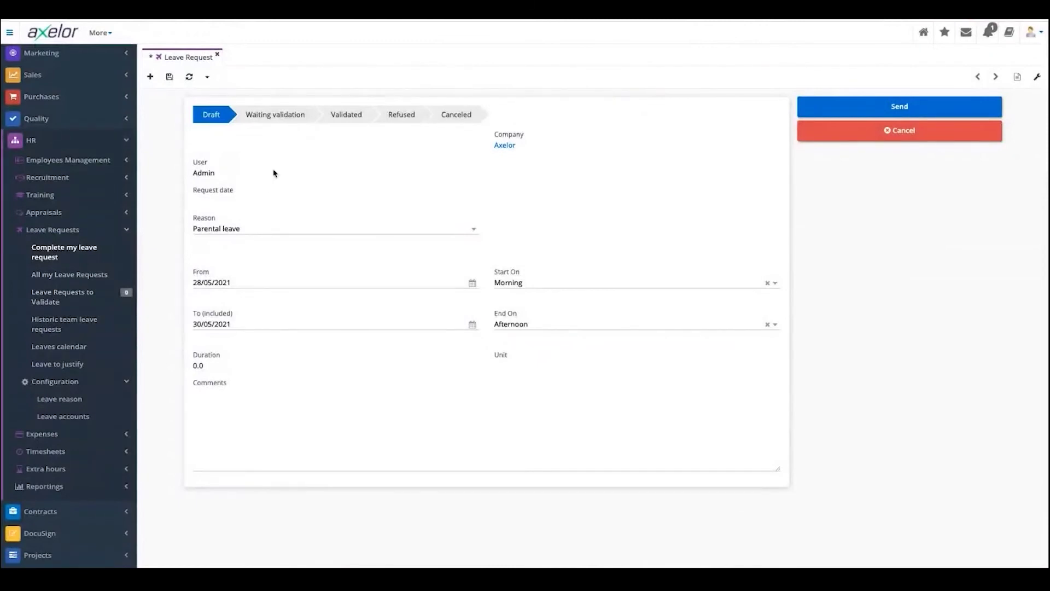
click(92, 275)
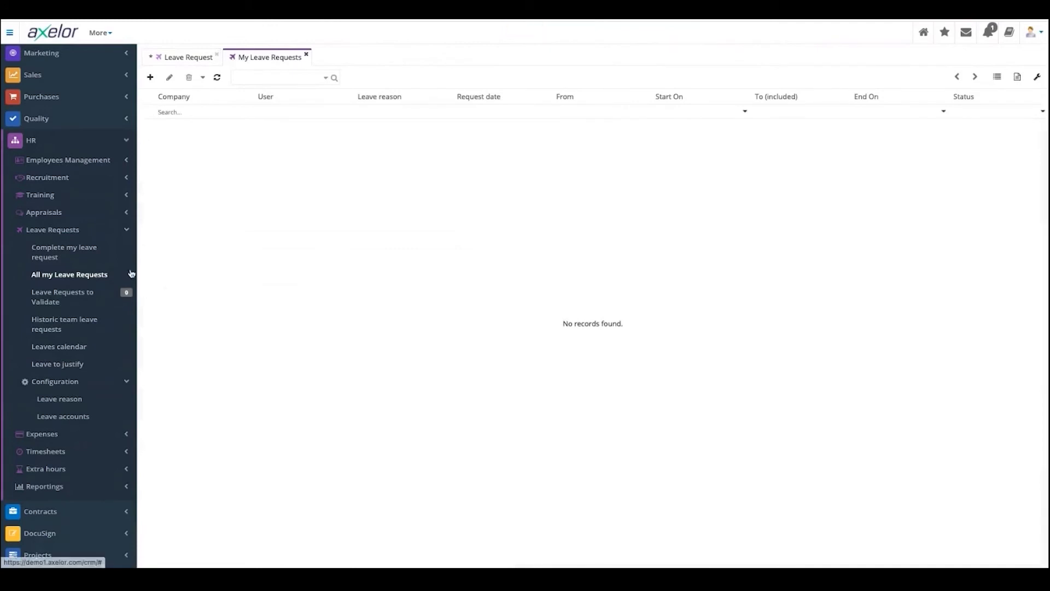
- Start a new leave request, then open historic team leave requests and the Leaves calendar
click(85, 297)
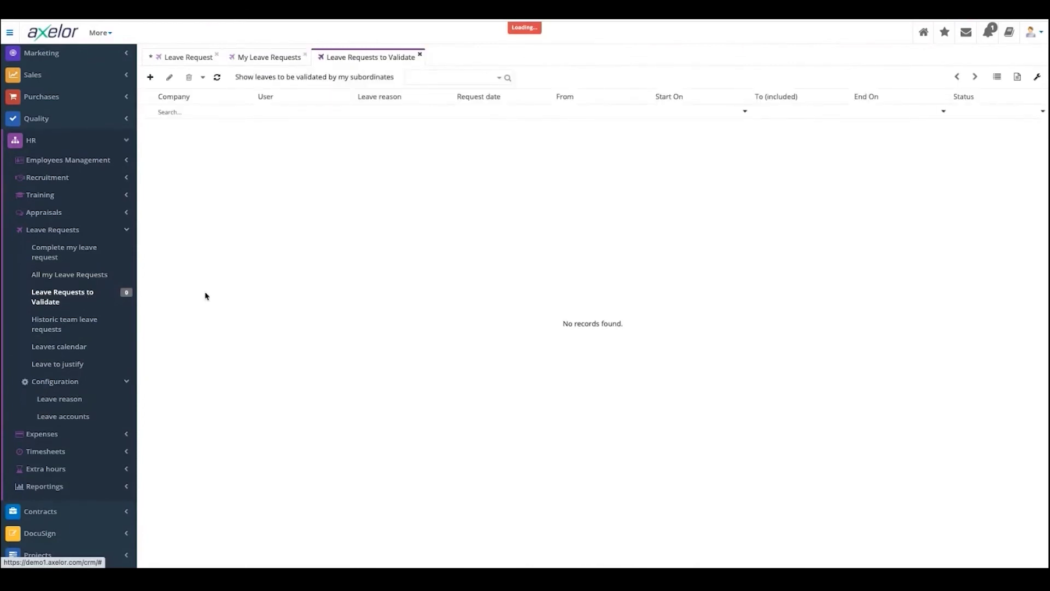
click(151, 80)
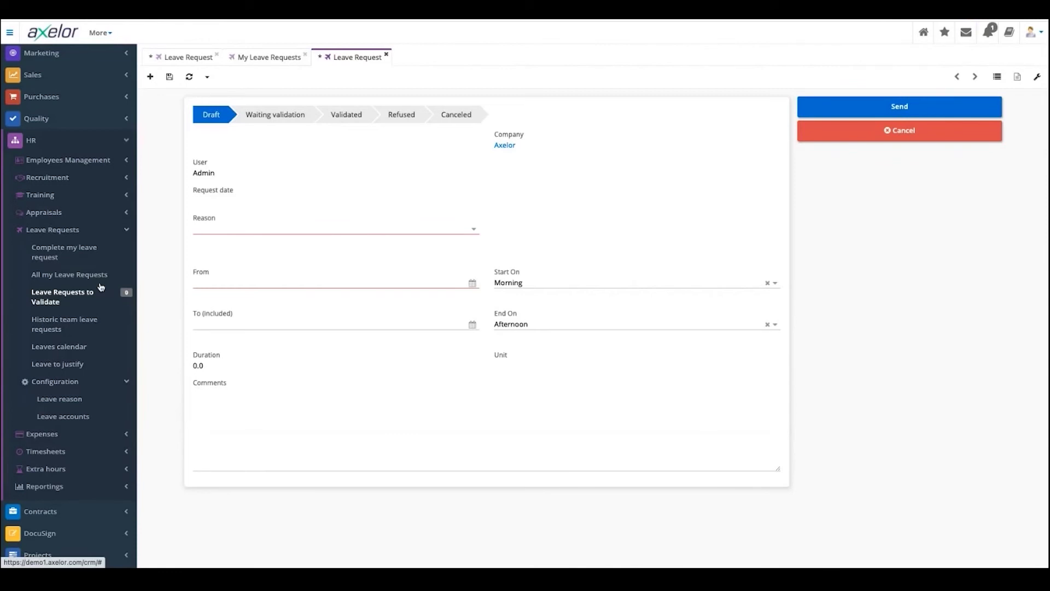
click(76, 327)
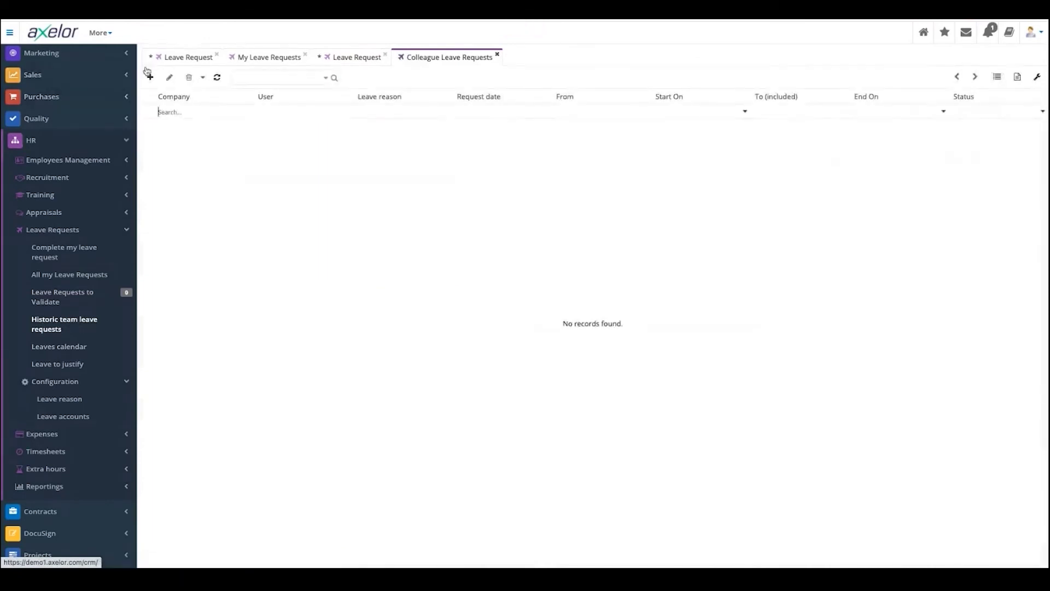
click(72, 347)
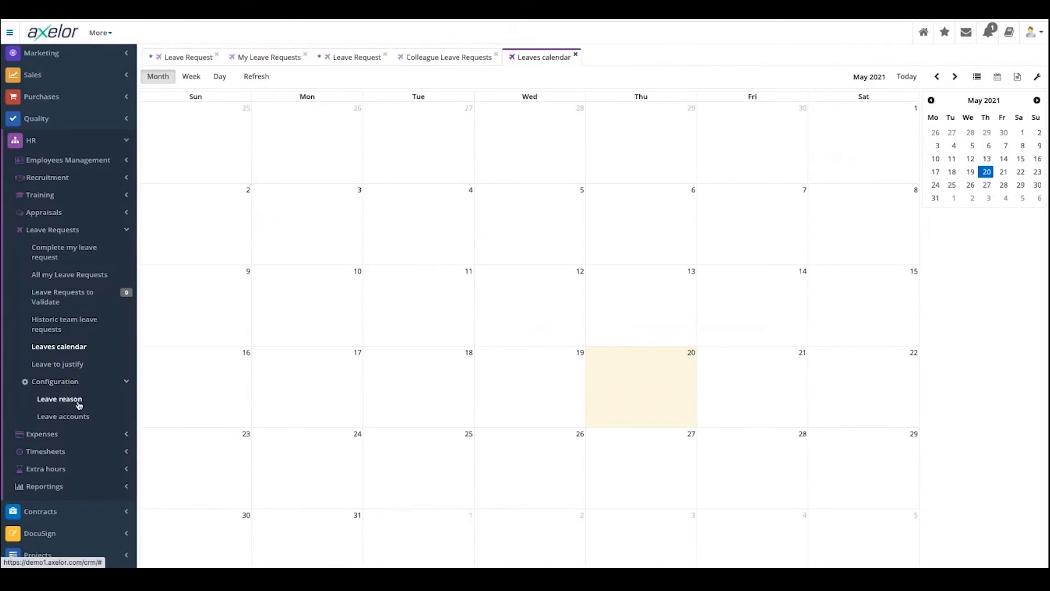
- Collapse Leave Requests and close the calendar, colleague list and leave request tabs, discarding the unsaved form
click(66, 231)
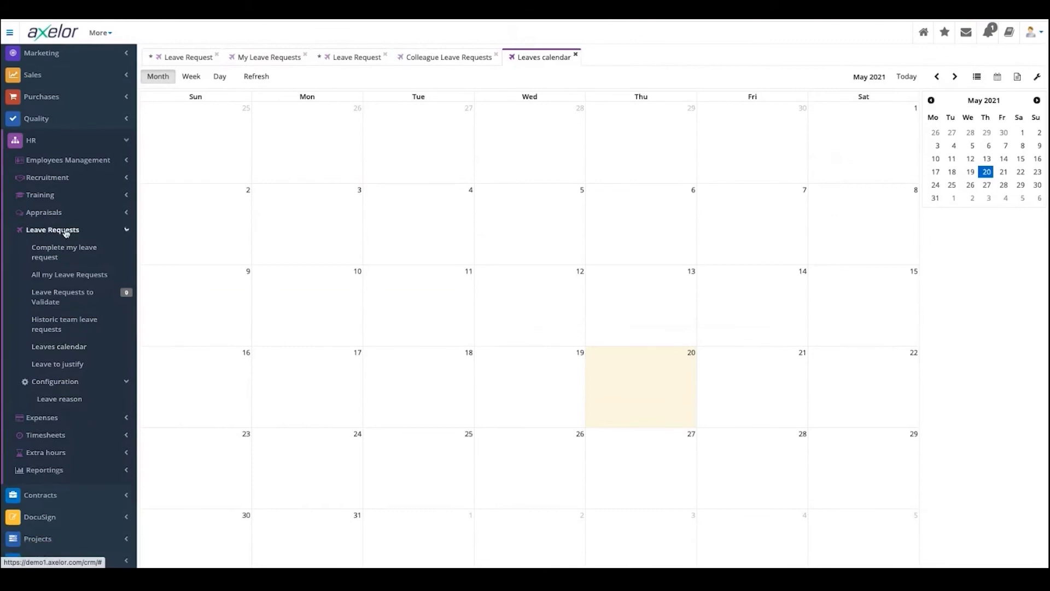
click(576, 54)
click(496, 54)
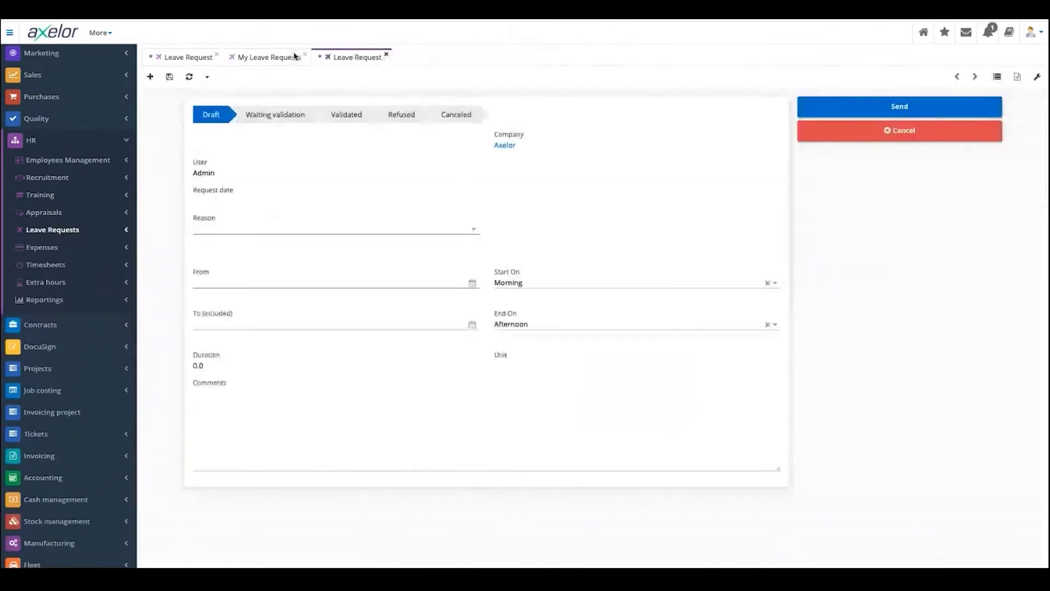
click(304, 55)
click(602, 101)
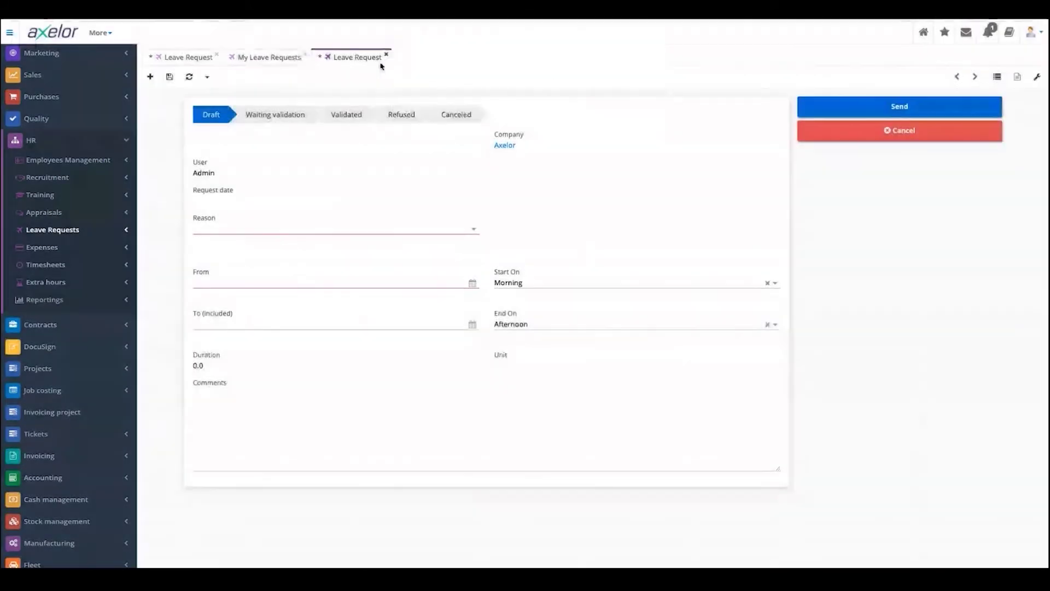
click(304, 55)
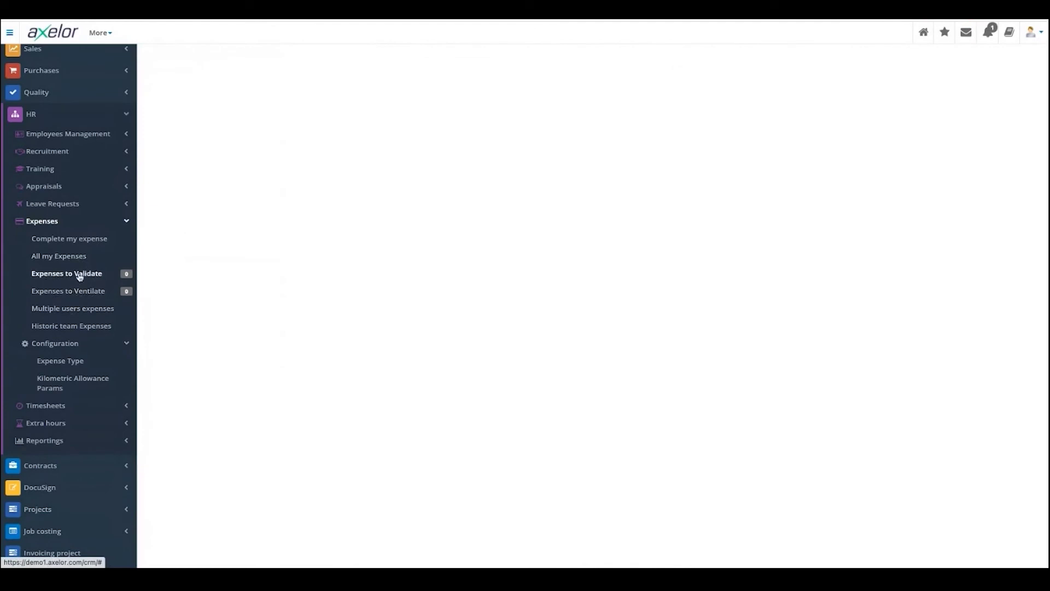
- View Expenses to Validate, go to Complete my expense, and start a new expense record
click(79, 274)
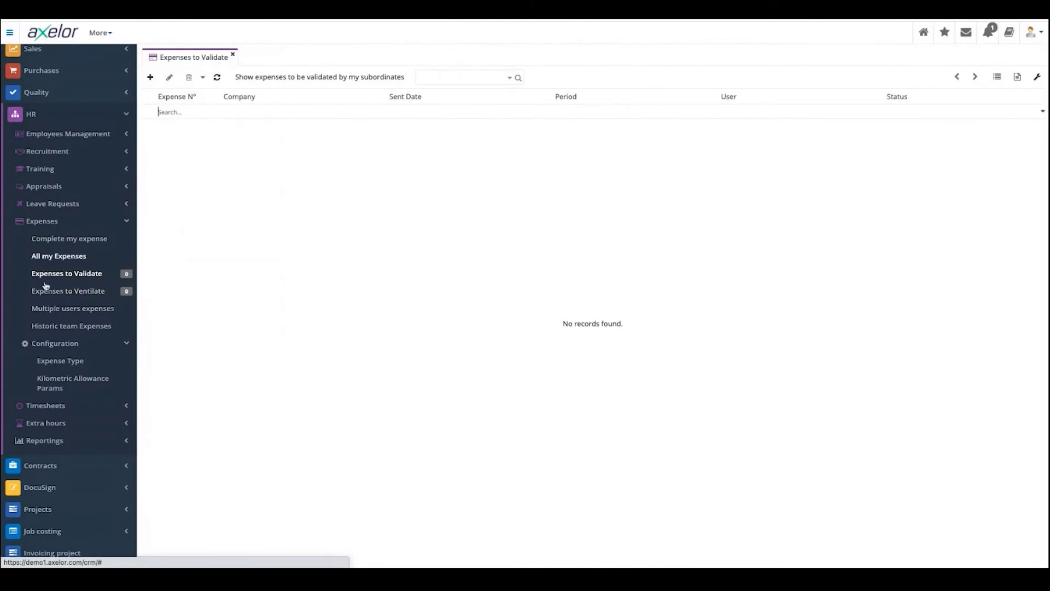
click(66, 239)
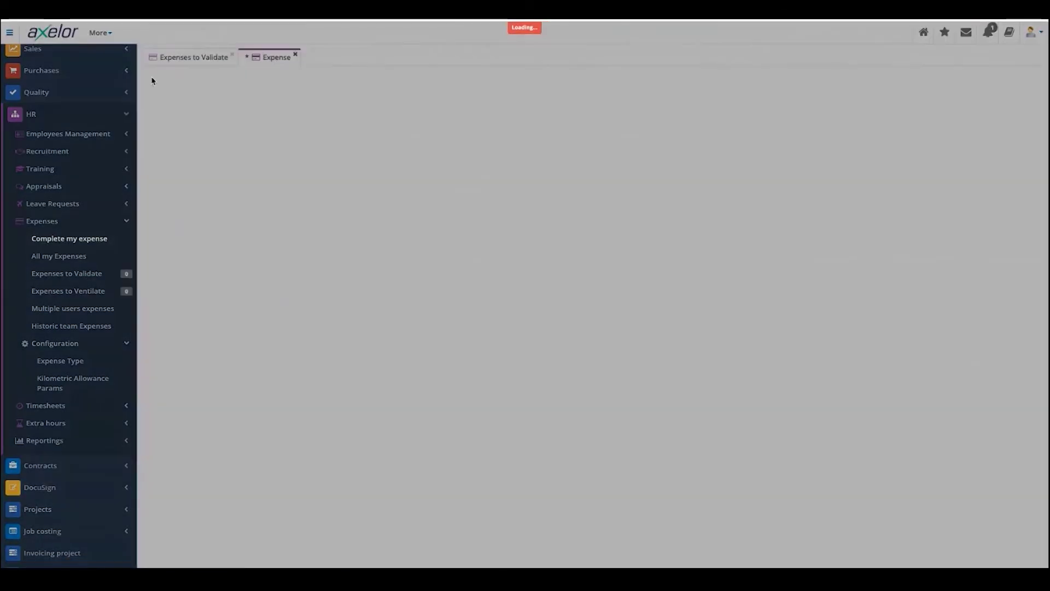
click(151, 78)
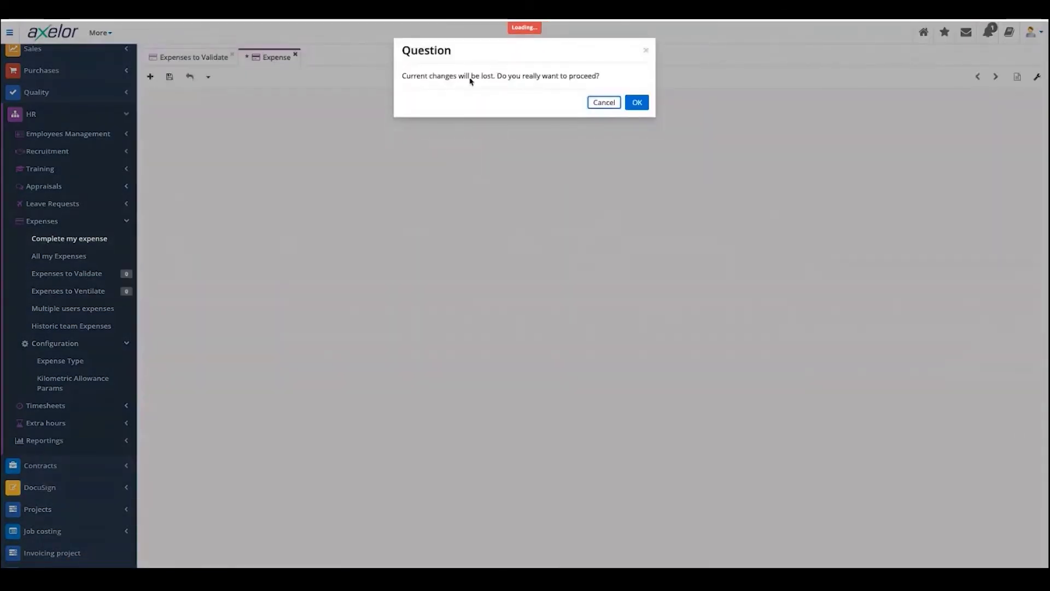
- Discard prior changes, set the company, and add a general expense line for project 123SP
click(638, 103)
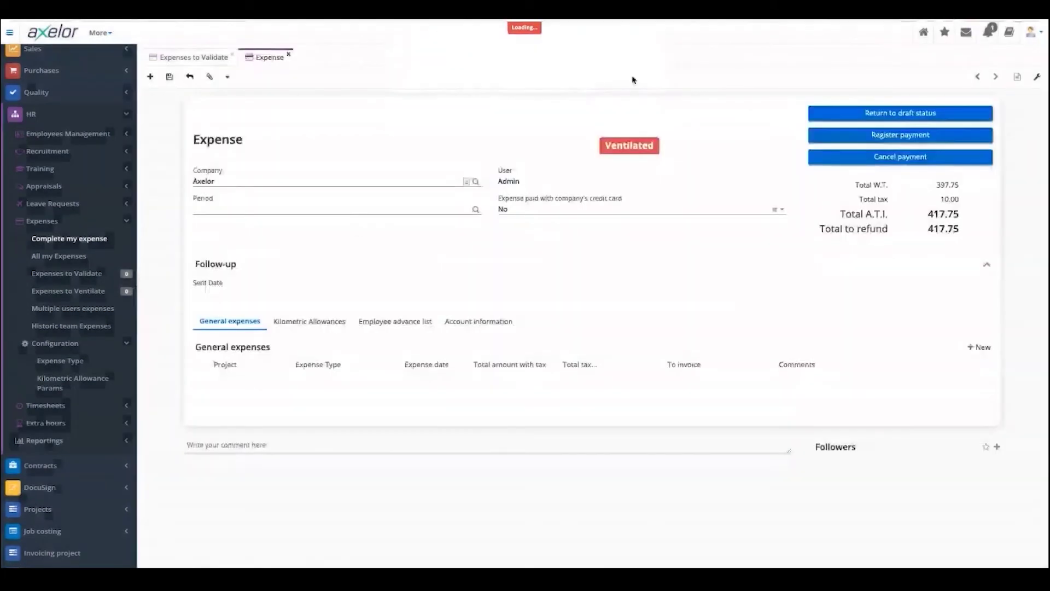
click(230, 171)
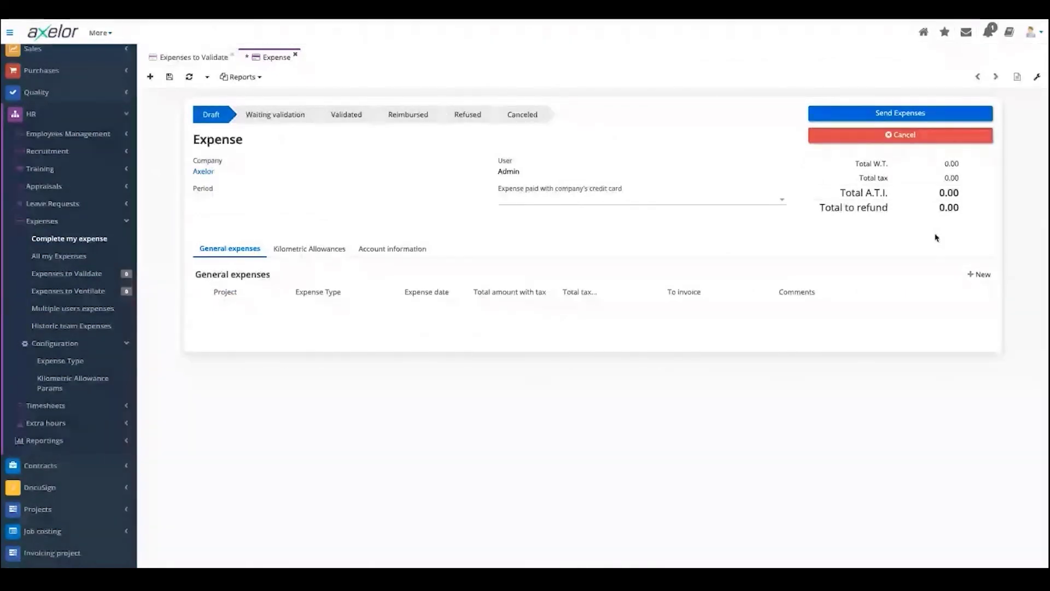
click(978, 274)
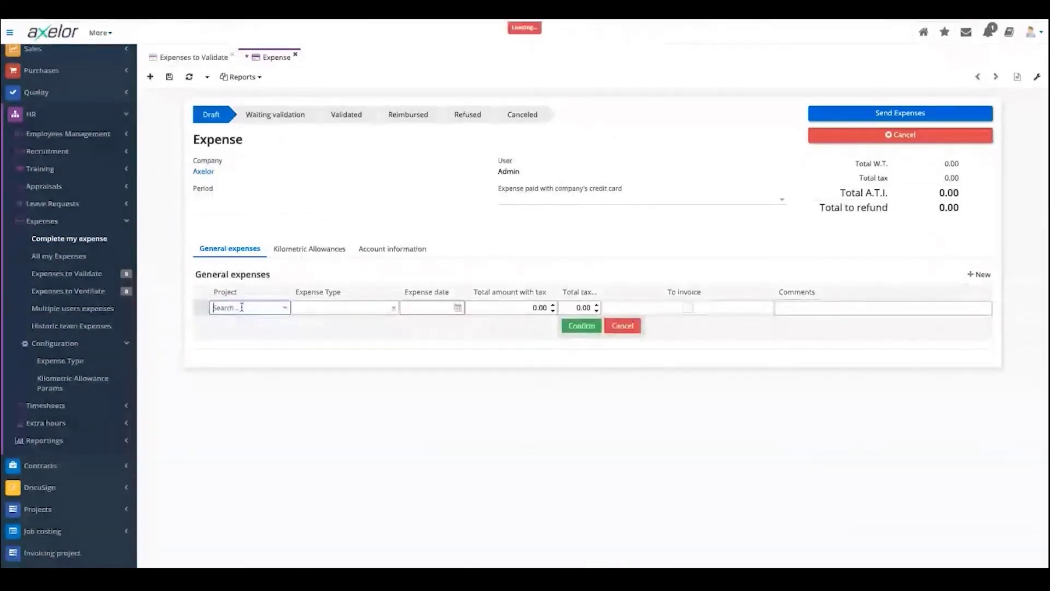
click(241, 307)
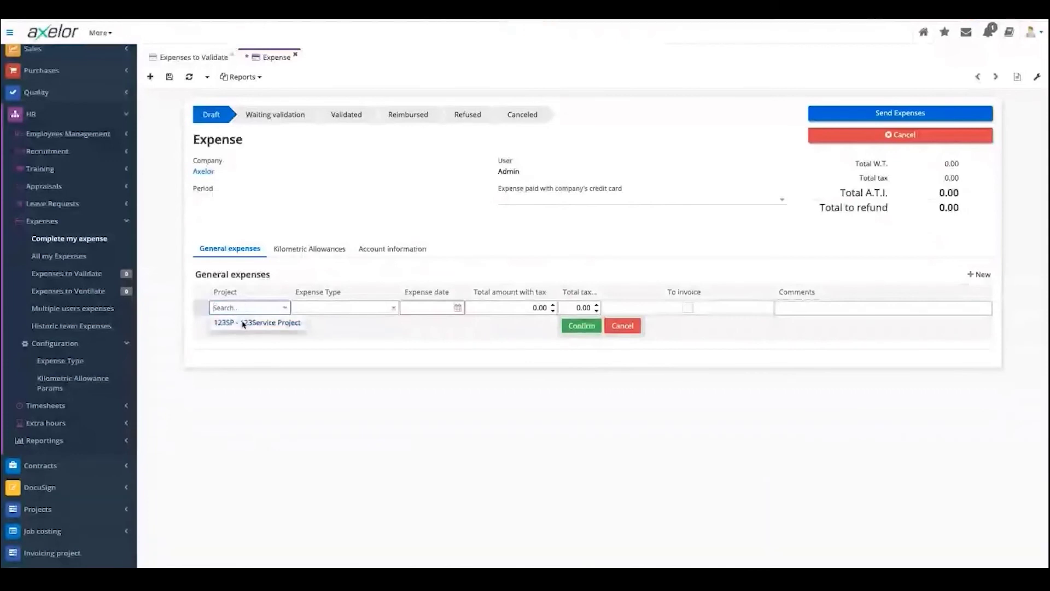
click(247, 323)
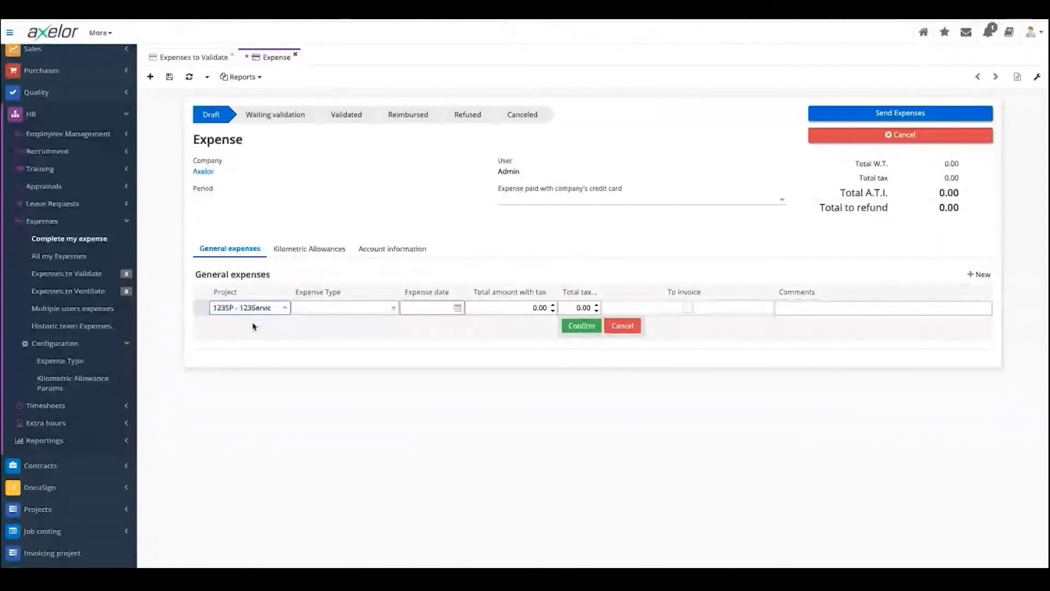
- Give the line Hotel type [EXP-0006], date 17/05/2021 and a 12.00 total with tax
click(356, 307)
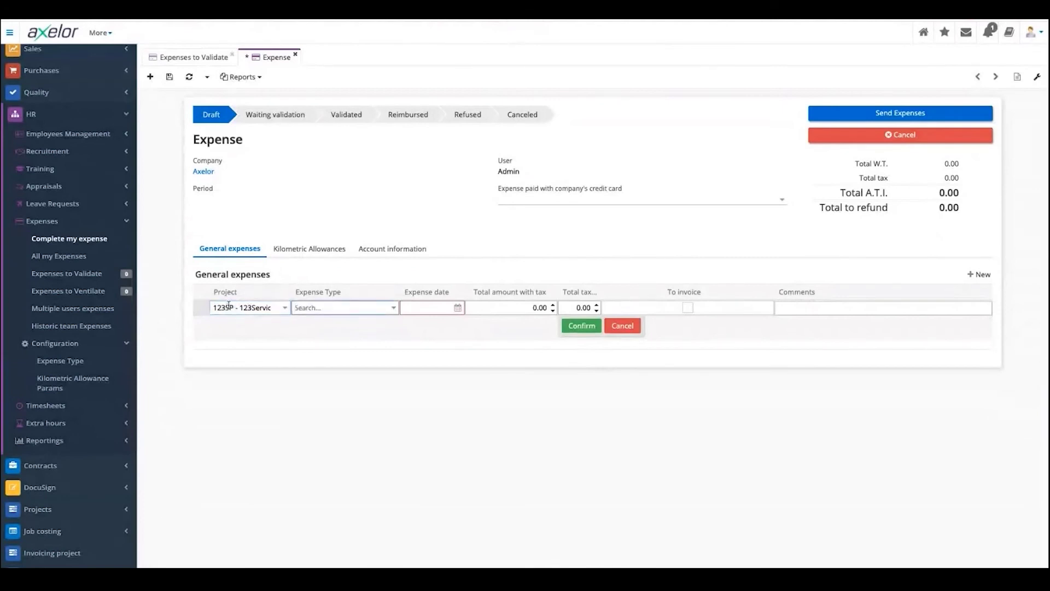
click(343, 309)
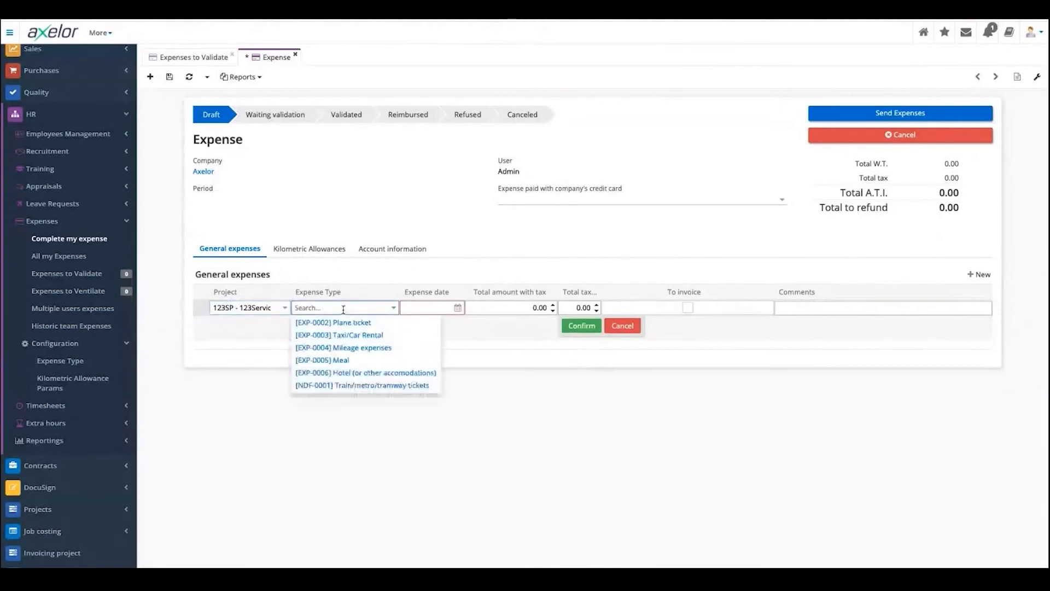
click(365, 374)
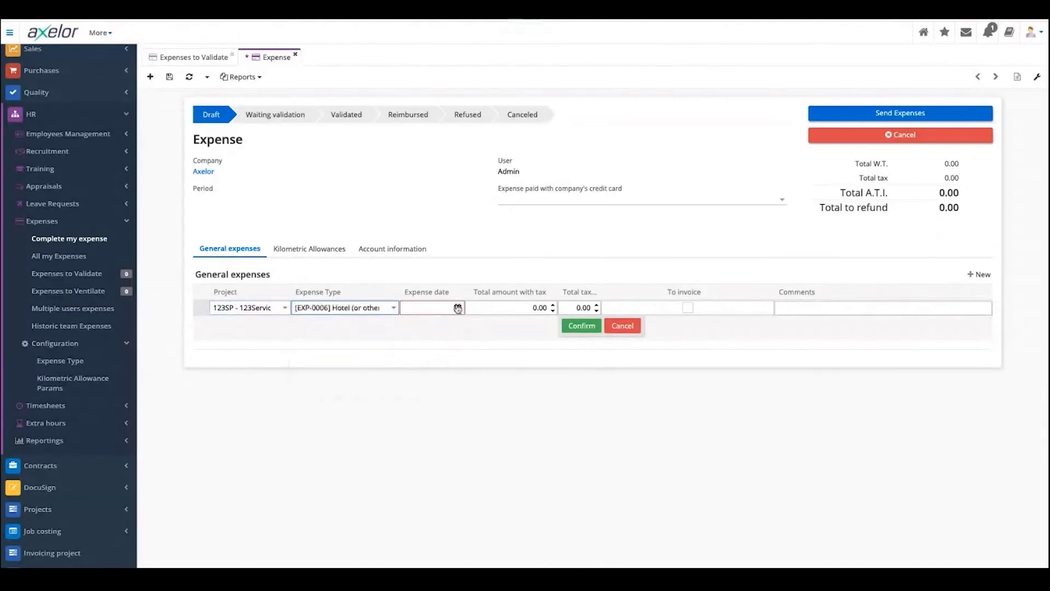
click(457, 308)
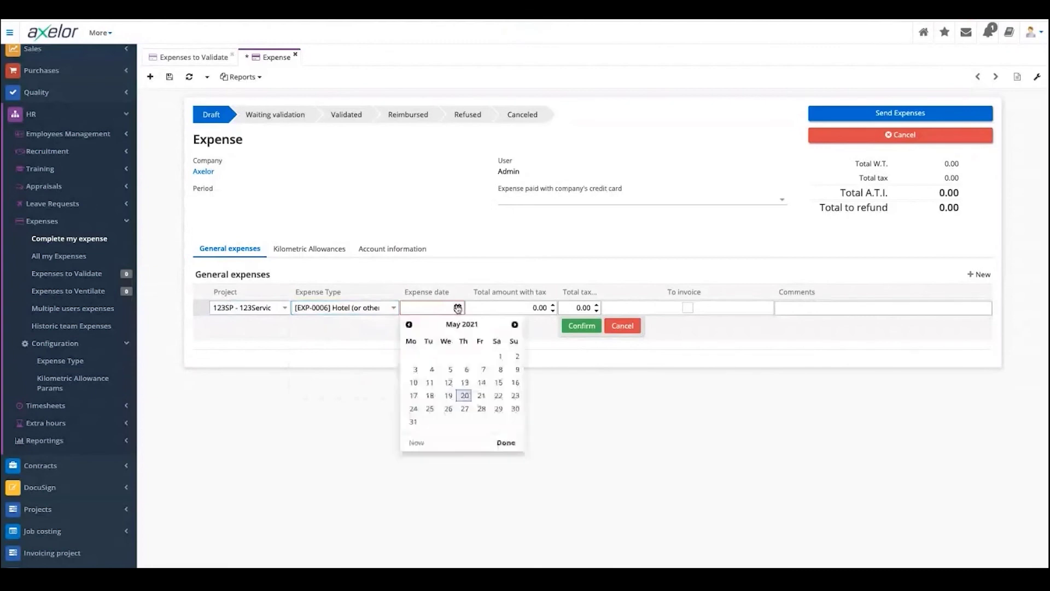
click(481, 397)
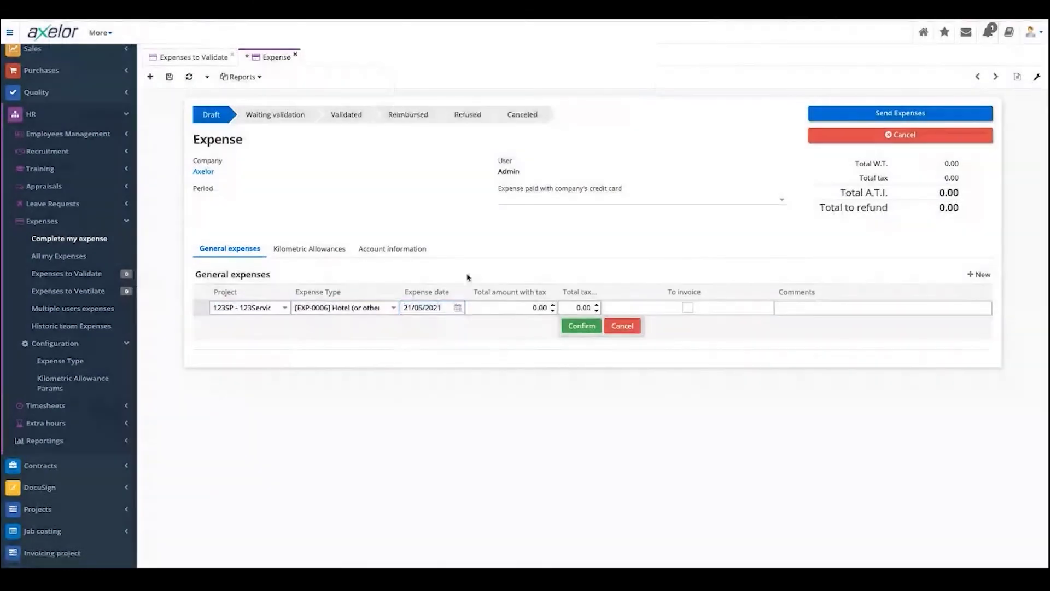
click(457, 308)
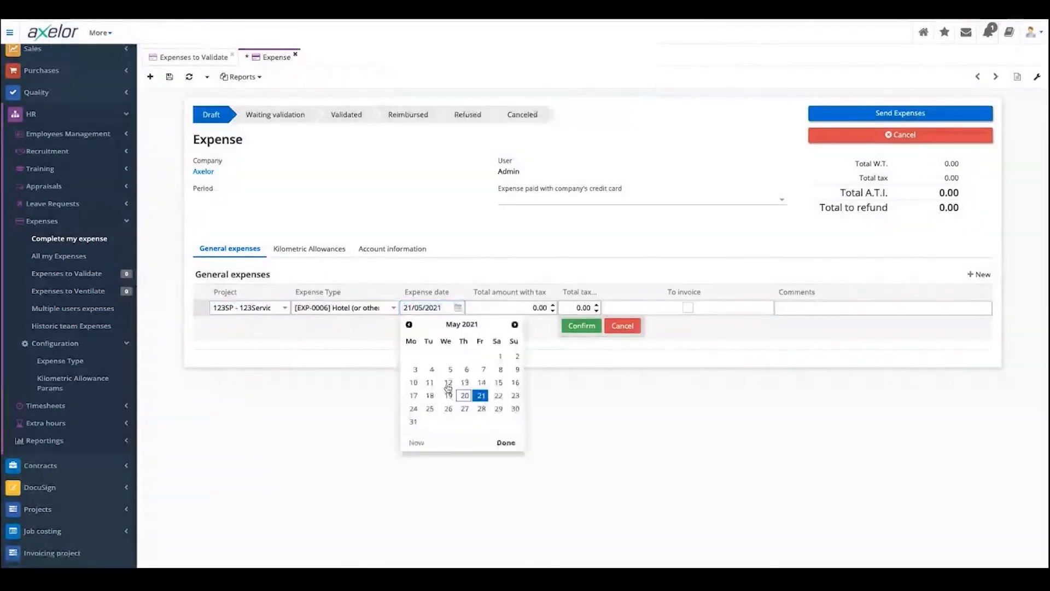
click(413, 395)
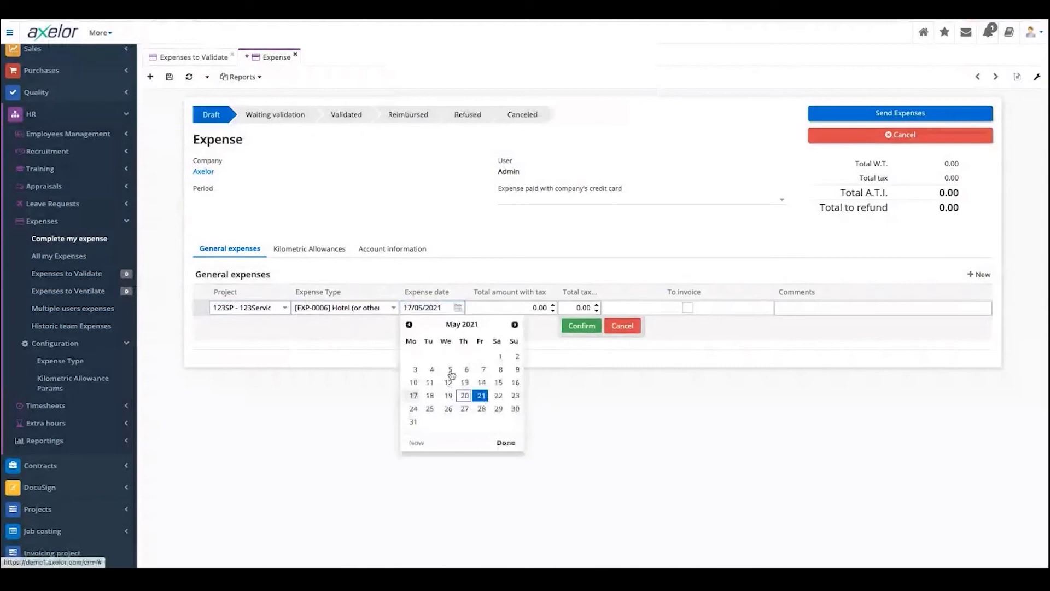
key(Escape)
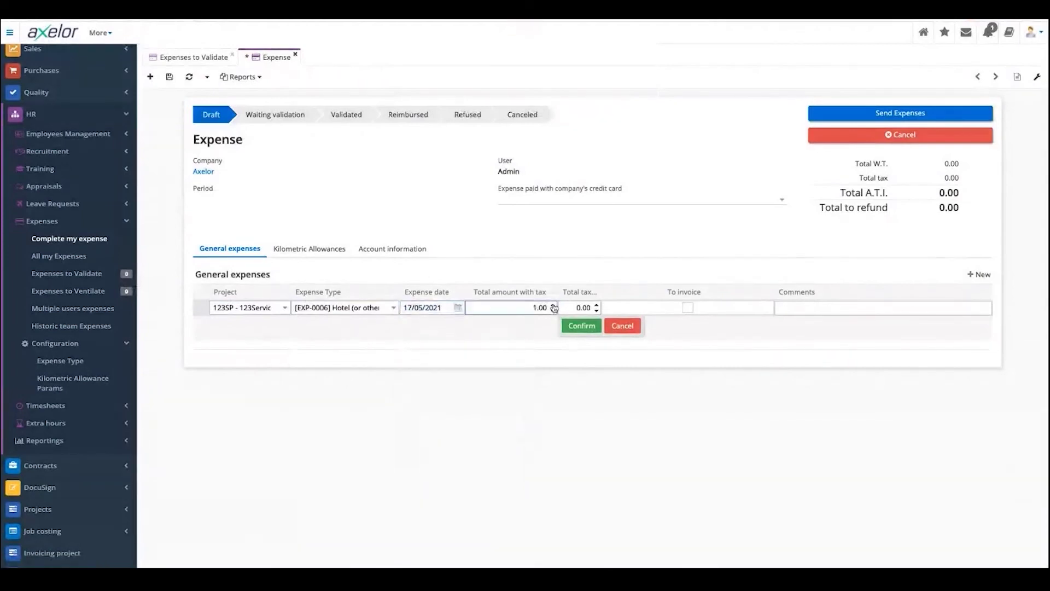
click(553, 306)
click(552, 306)
click(553, 306)
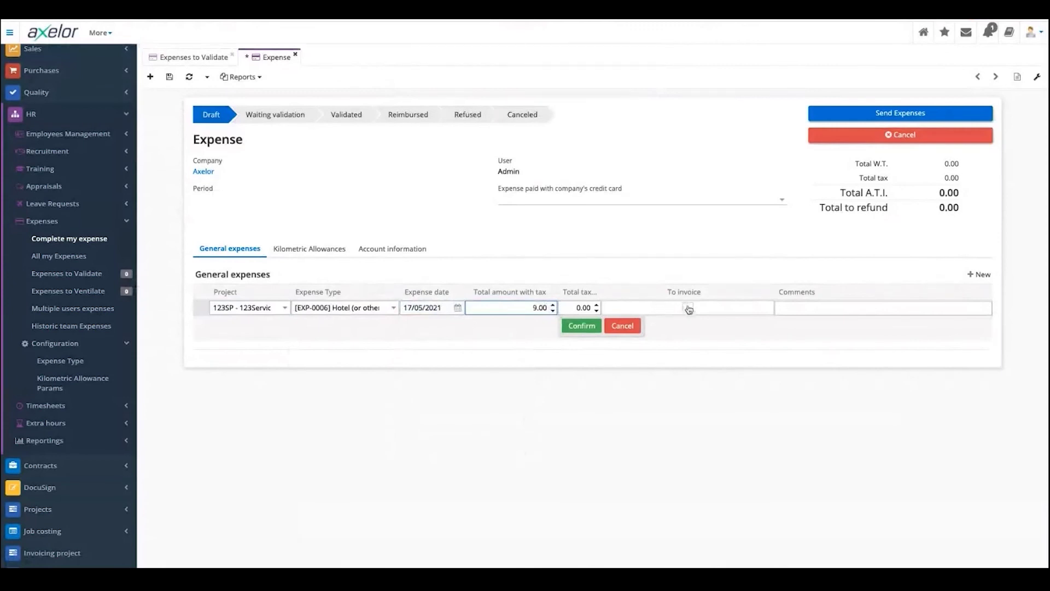
key(Up)
key(Up)
key(Up)
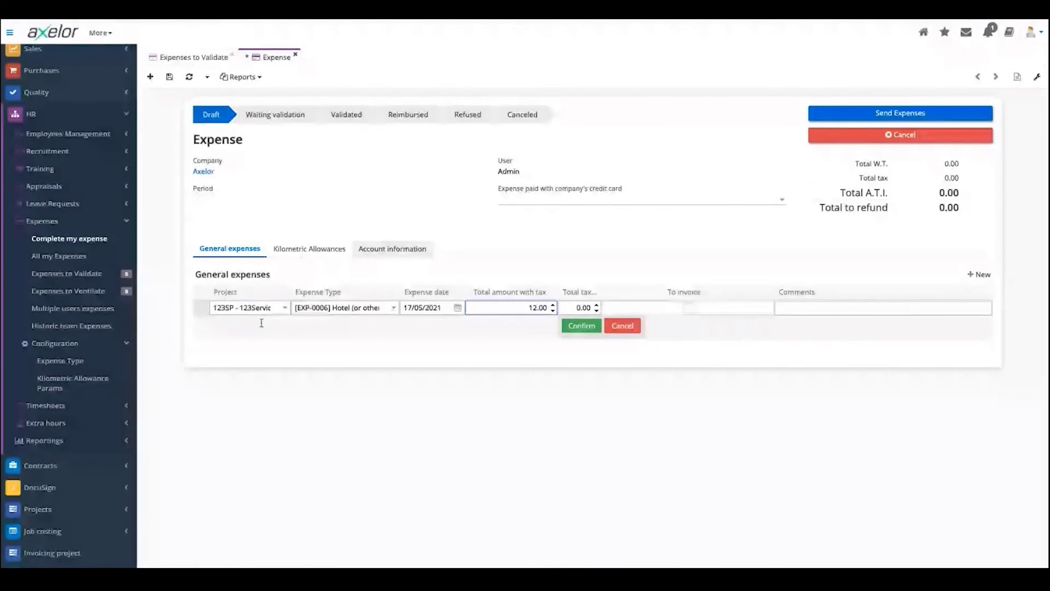
- Confirm the expense line, send Expense #2 for validation, and return to Expenses to Validate
click(579, 328)
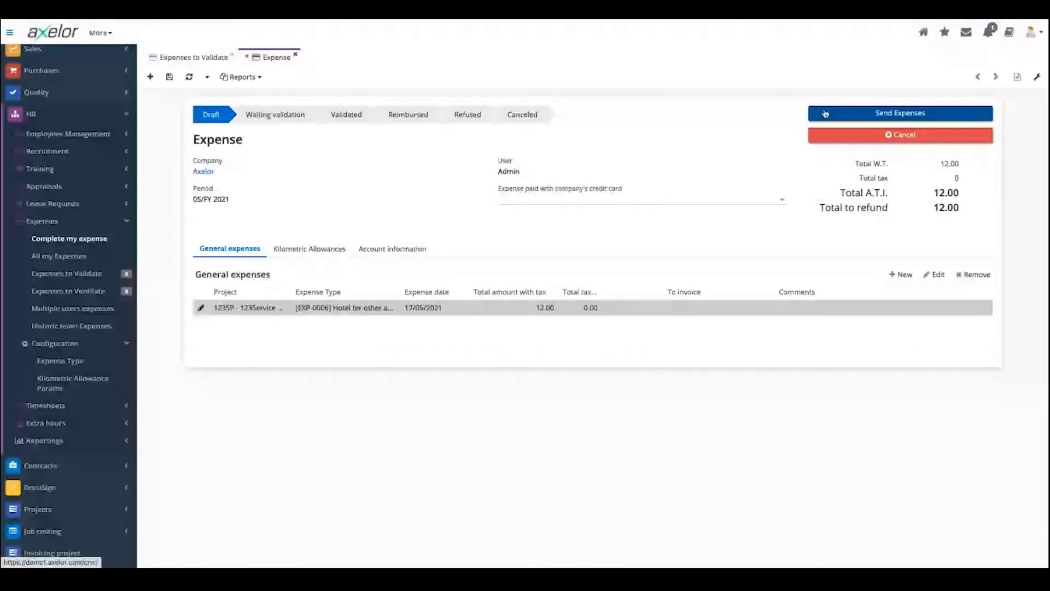
click(825, 113)
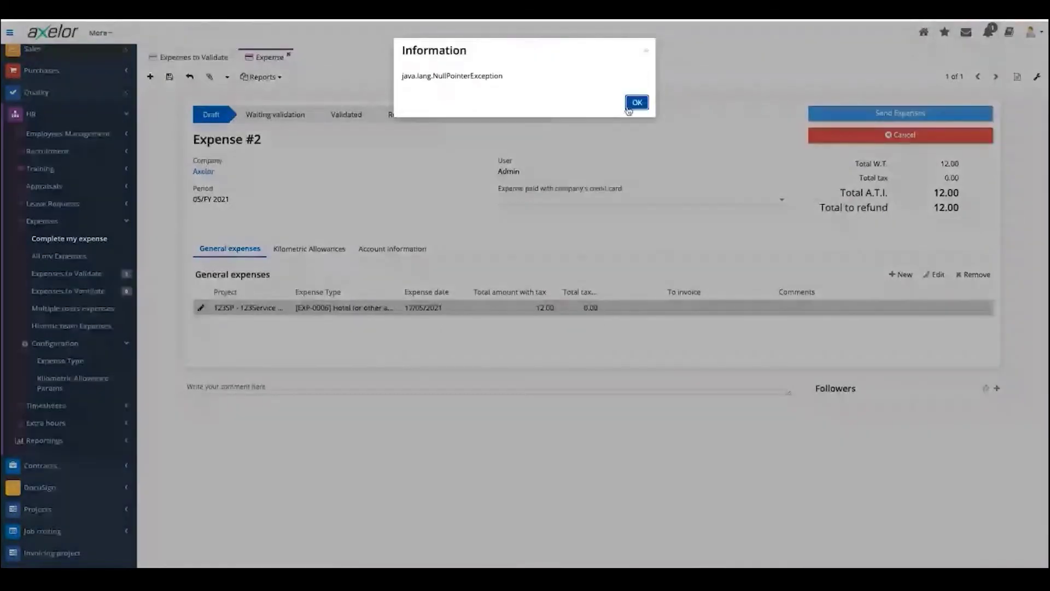
click(629, 108)
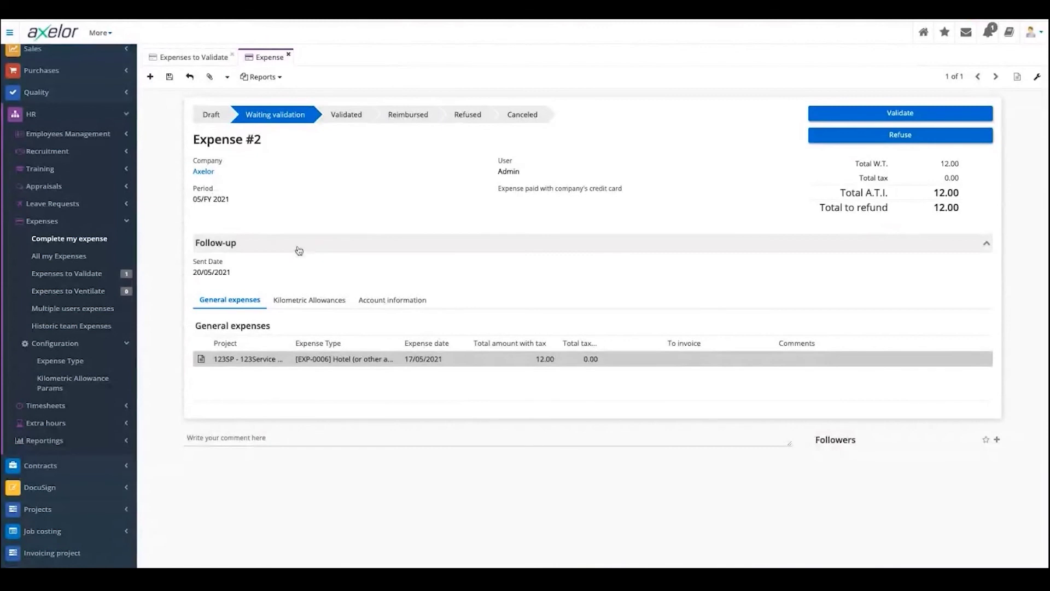
click(49, 275)
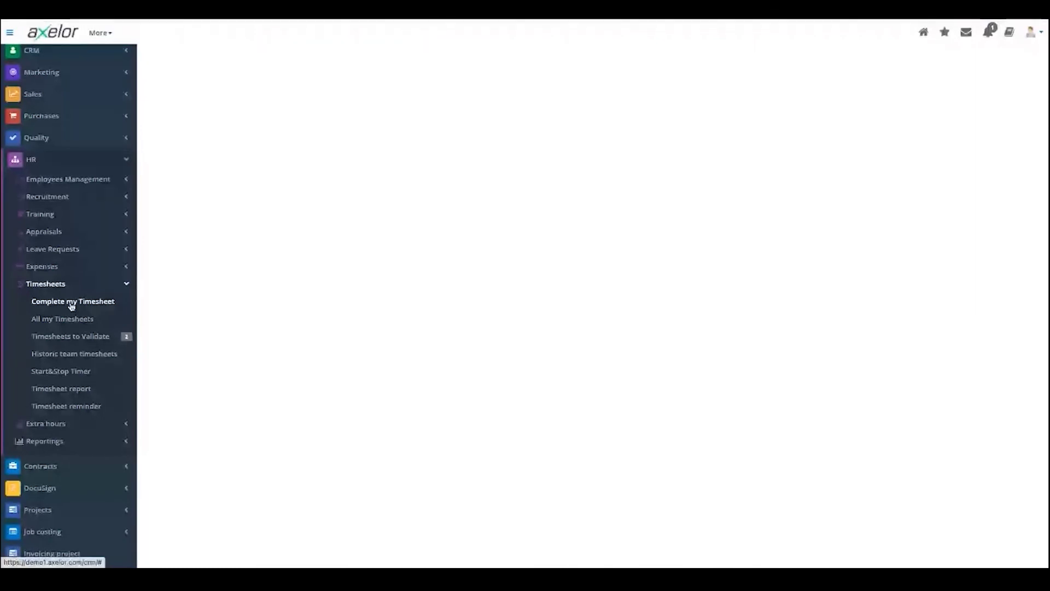
- List timesheets waiting for validation, select the 17/02/2021 one, then launch Complete my Timesheet
click(74, 337)
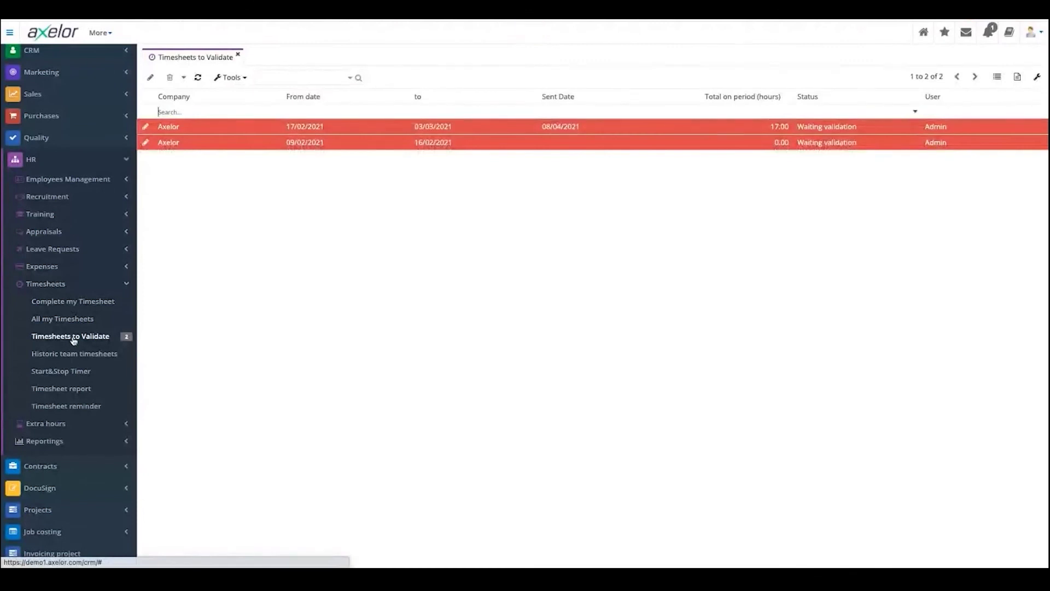
click(766, 126)
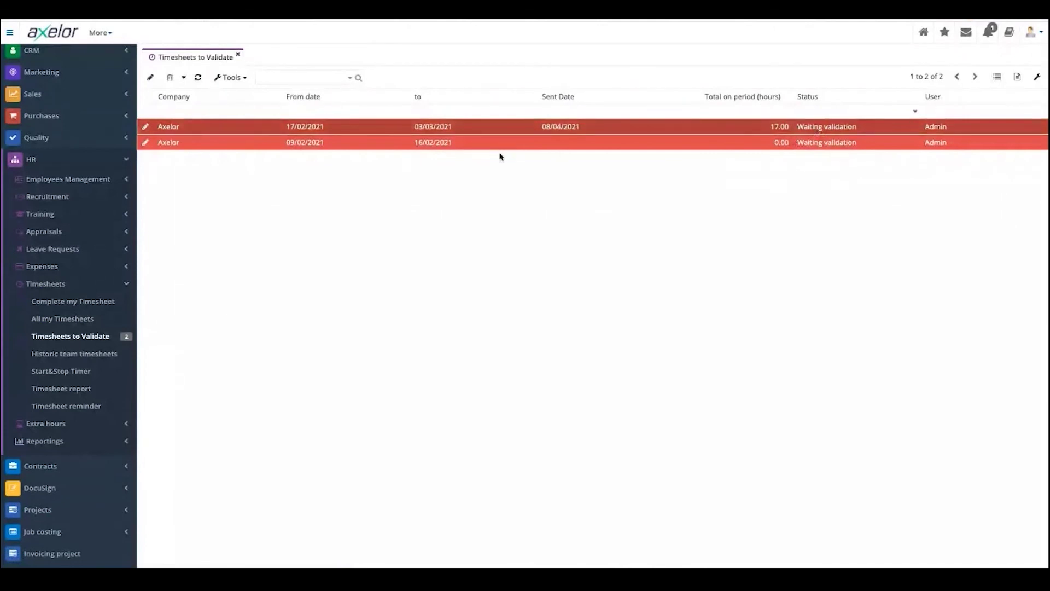
click(62, 305)
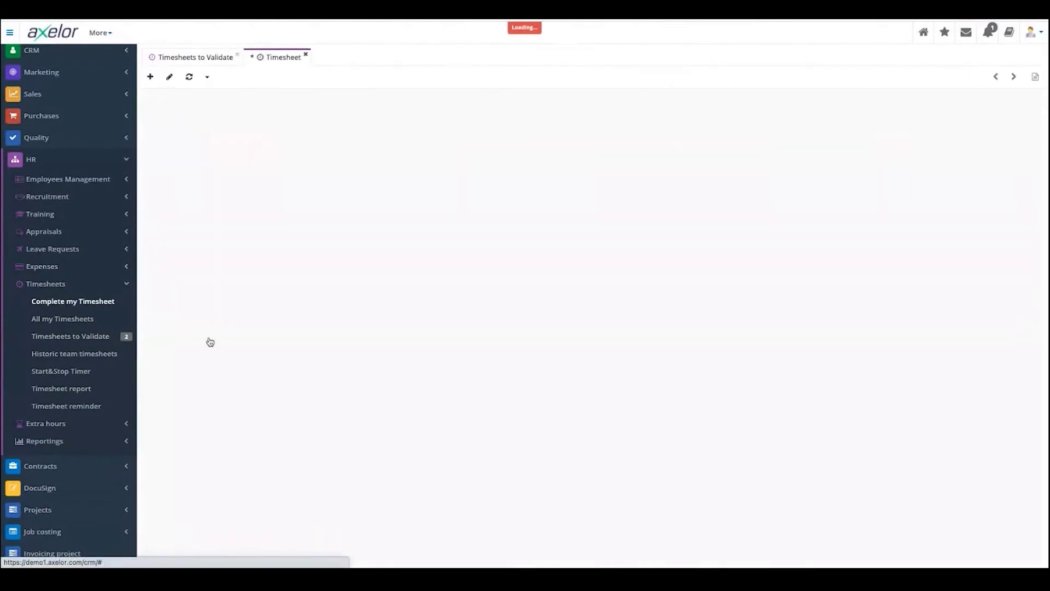
- Create a blank timesheet with a line using activity [SERV-0004] Project Manager, then browse its tasks
click(151, 78)
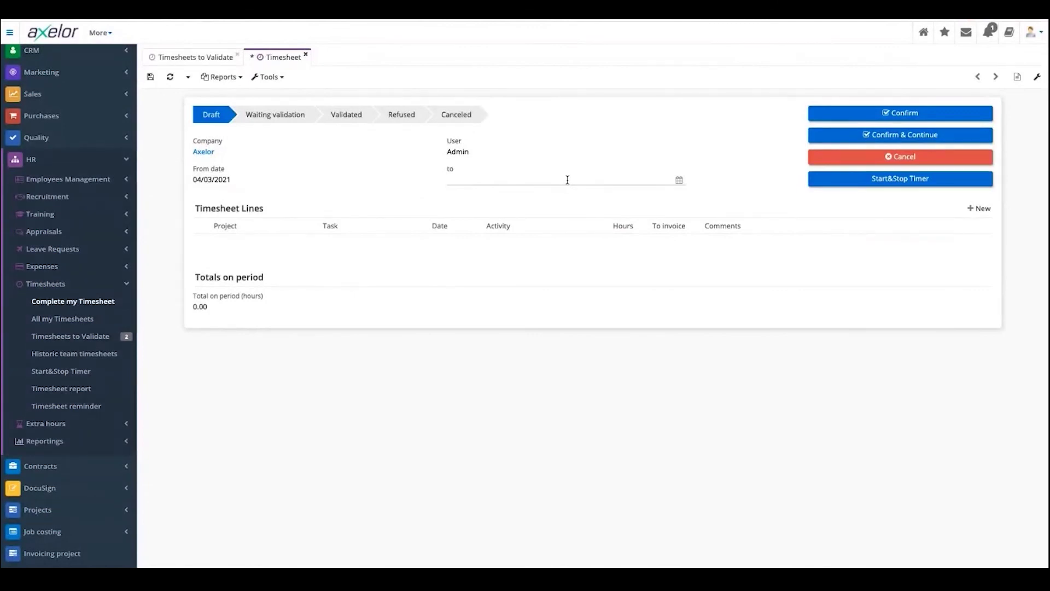
click(969, 208)
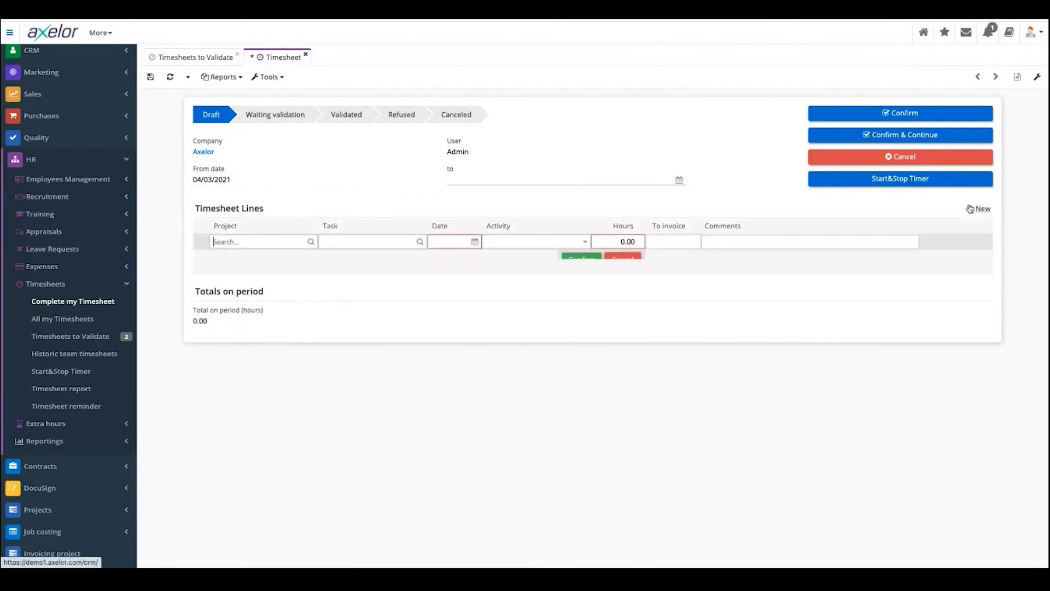
click(521, 242)
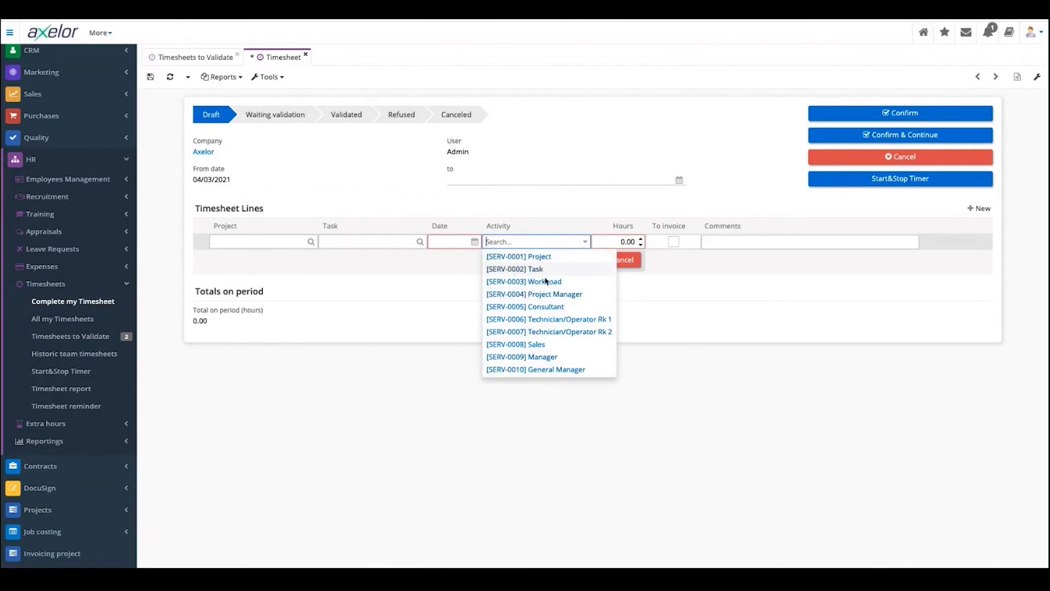
click(396, 241)
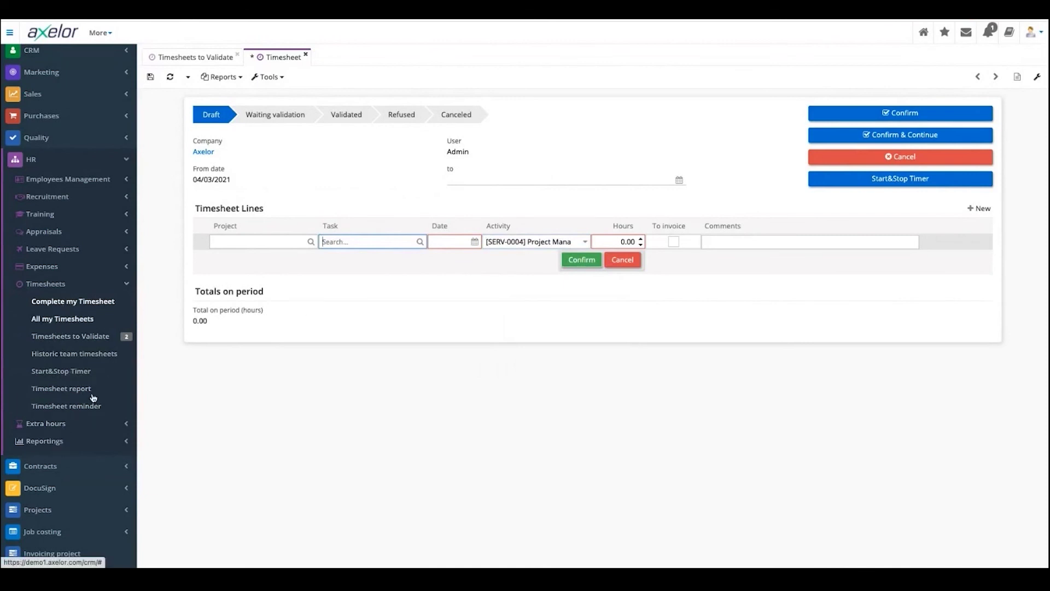
click(420, 242)
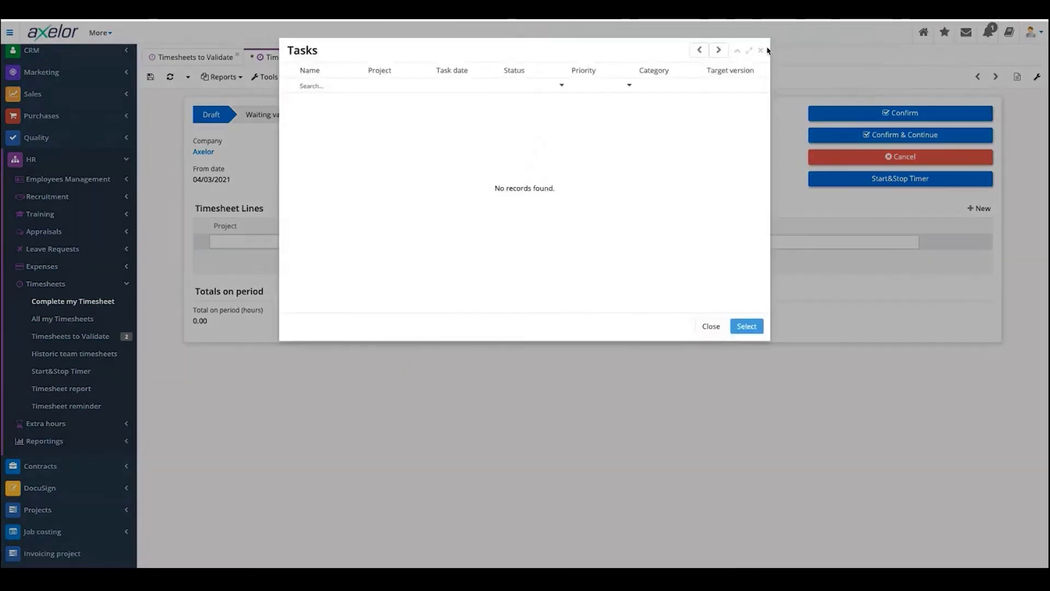
- Close the empty task picker, set the line's hours to 2.00, and open its comment field
click(761, 52)
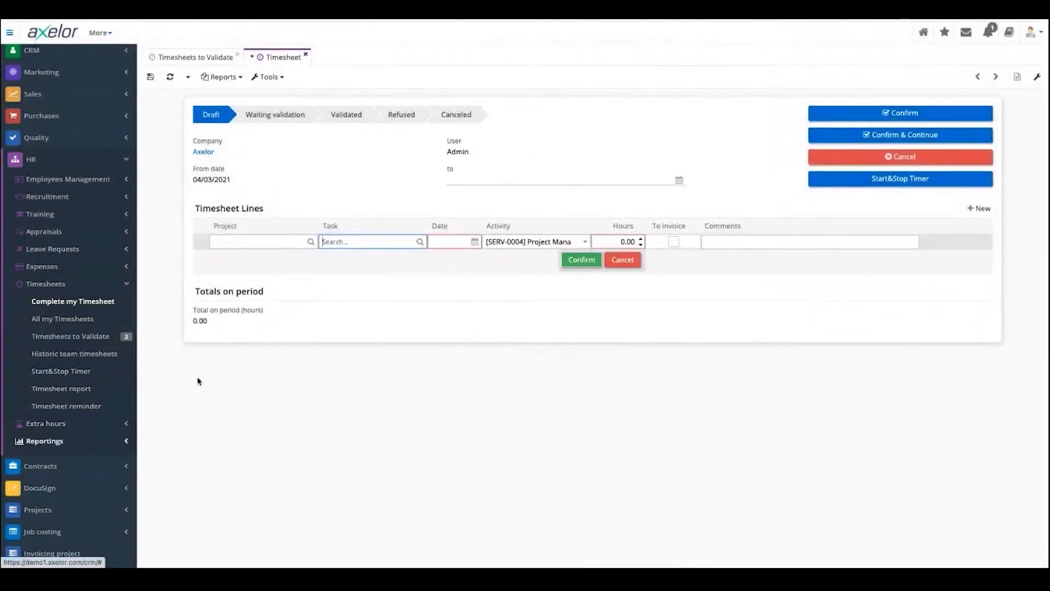
click(641, 239)
click(641, 239)
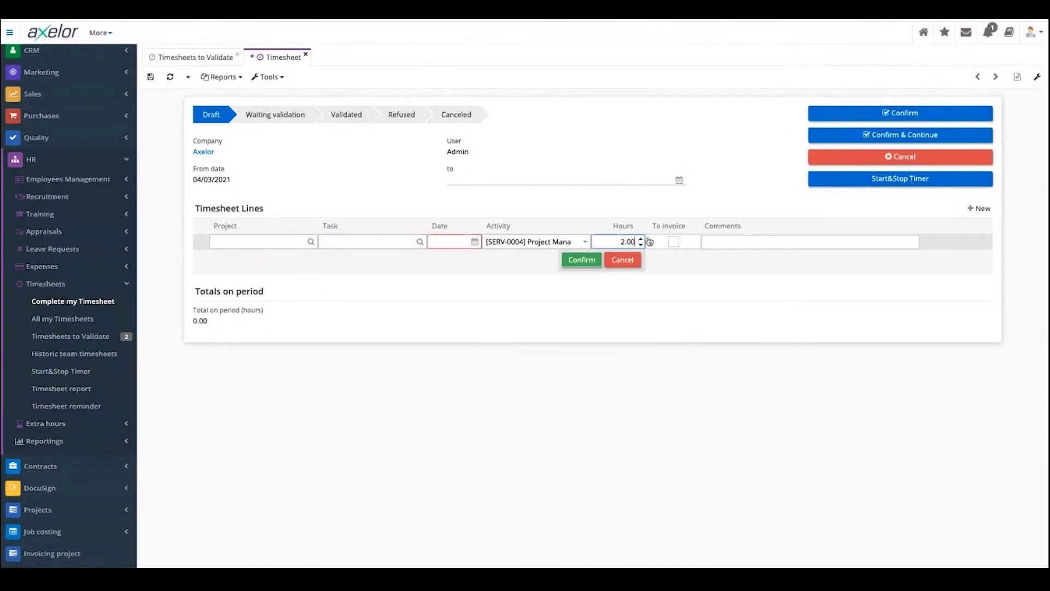
click(723, 241)
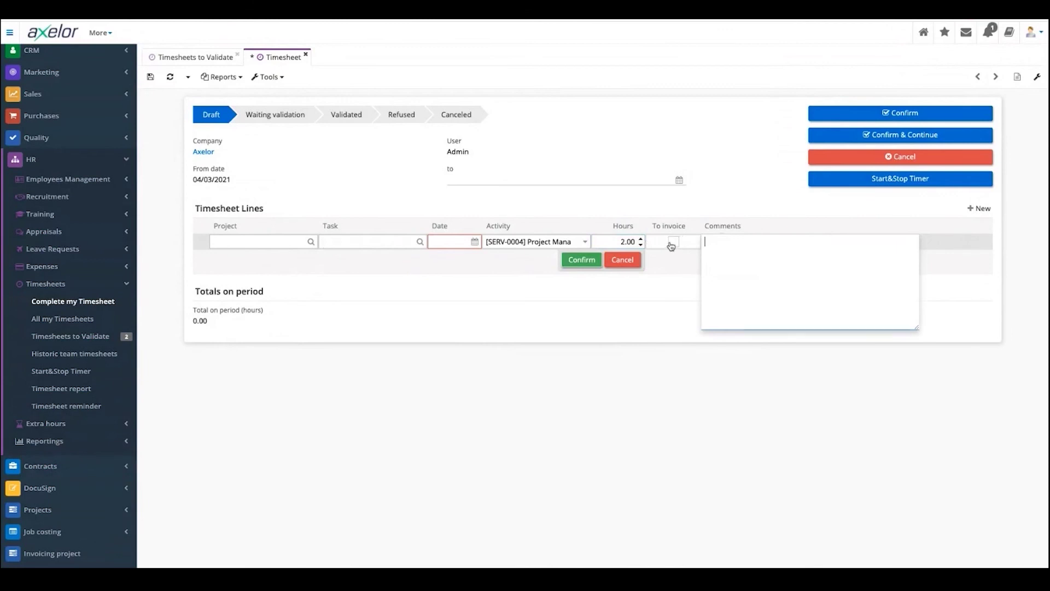
click(669, 246)
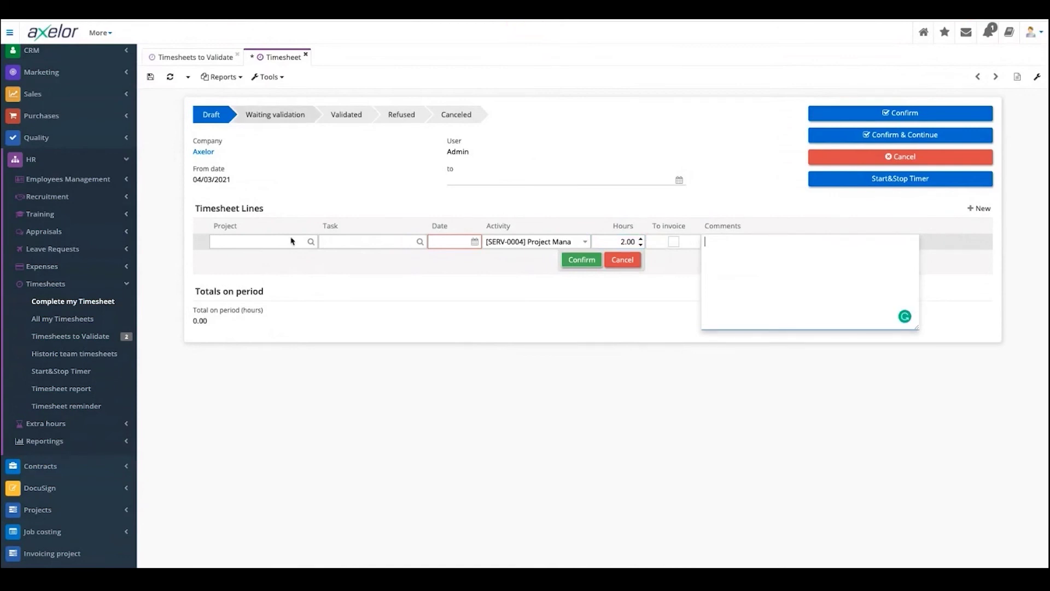
- Assign project 123SP - 123Service Project to the timesheet line
click(311, 243)
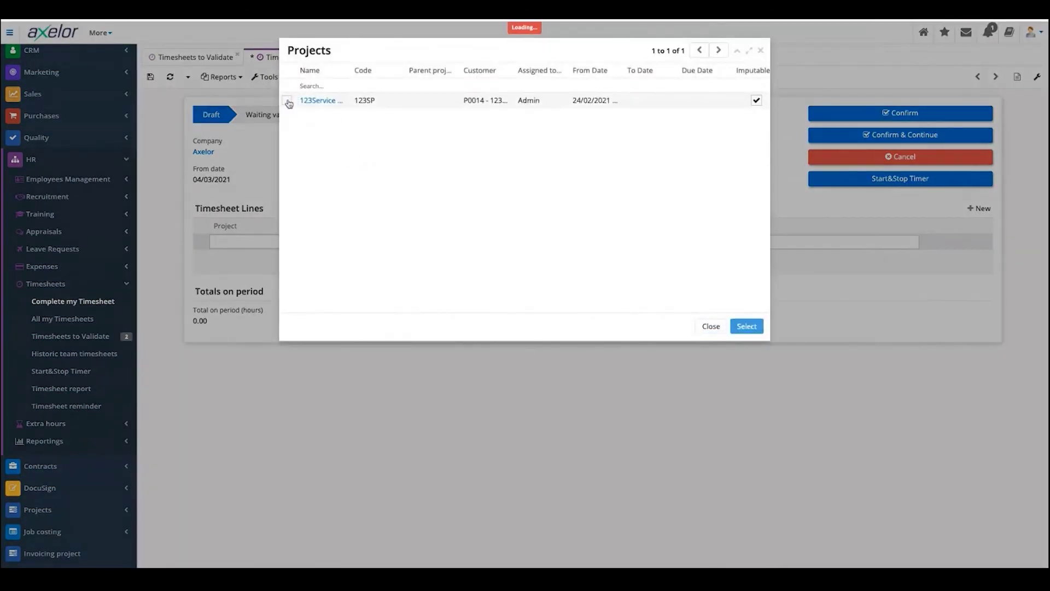
click(286, 101)
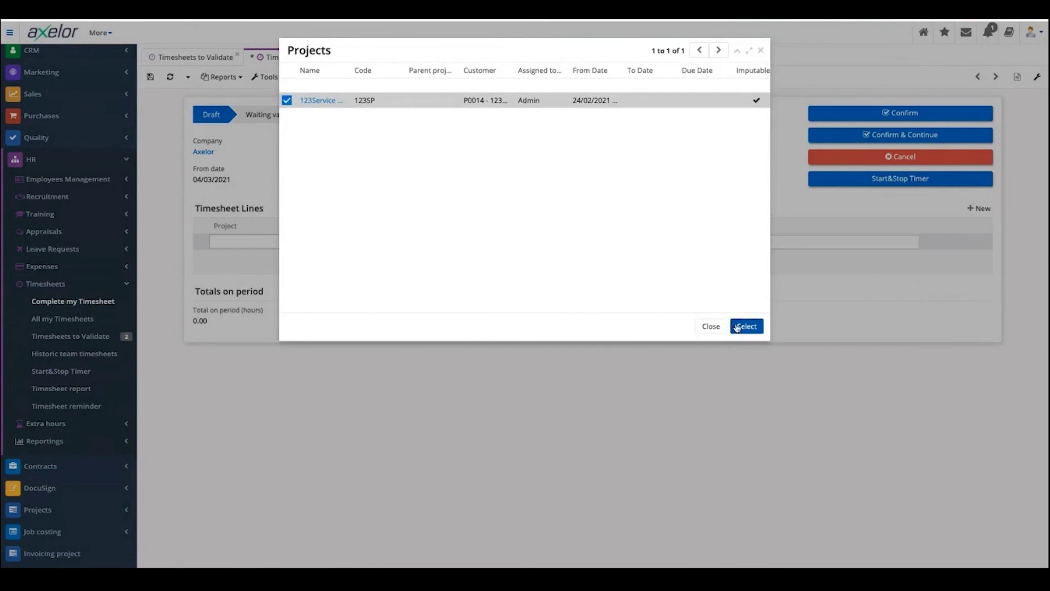
key(Return)
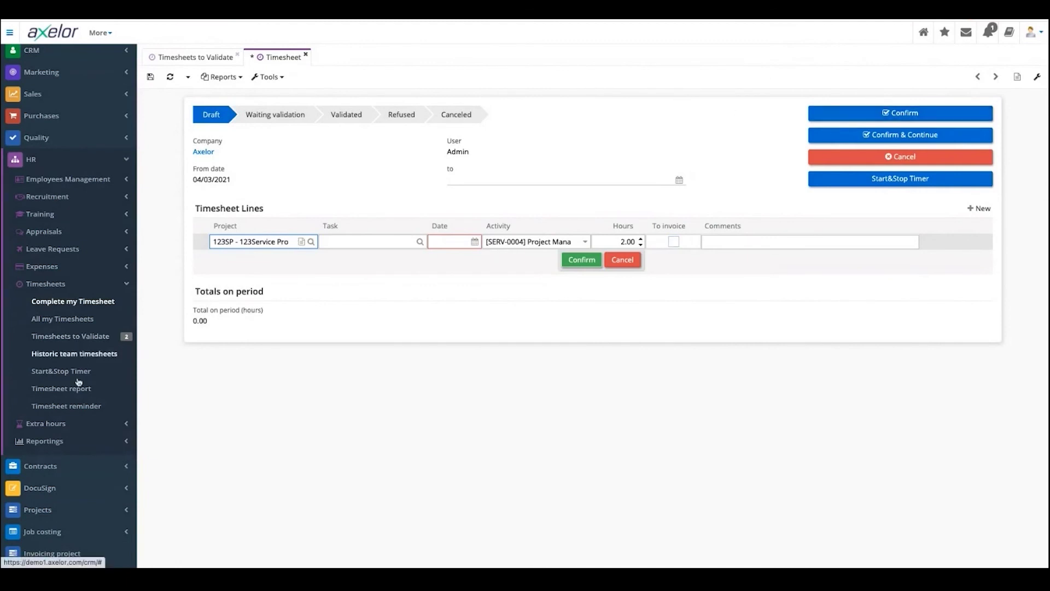
scroll(80, 399, down, 1)
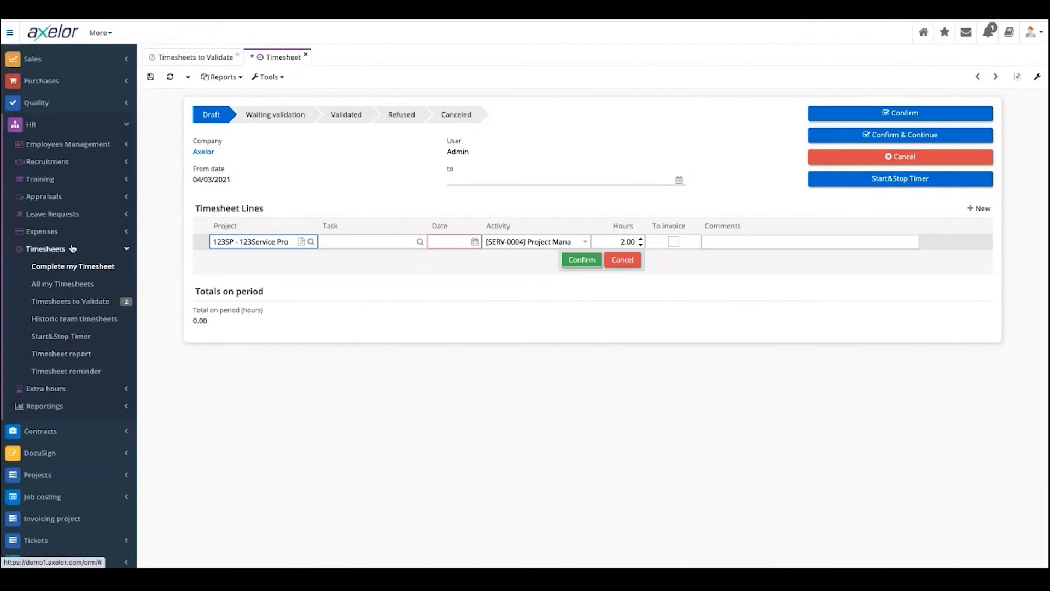
- Open Historic team timesheets and Timesheet reminder, then show the extra hours options
click(65, 249)
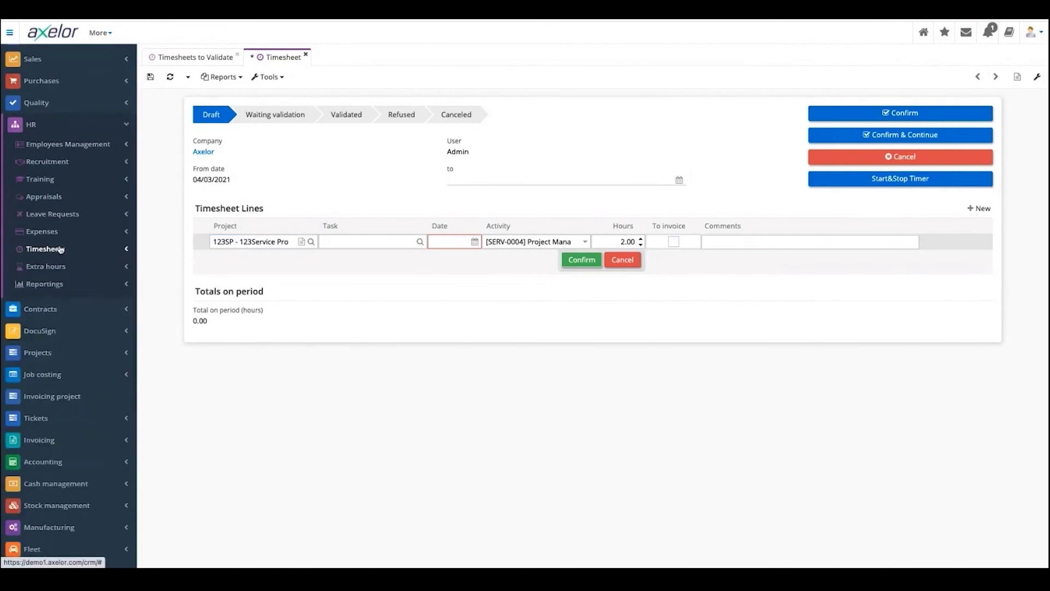
click(60, 250)
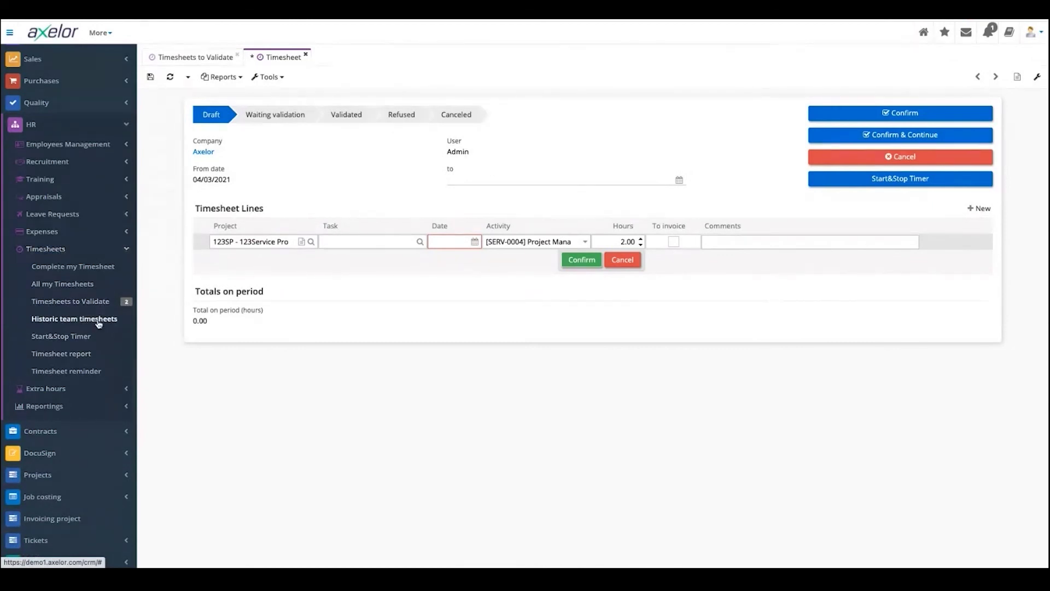
click(99, 324)
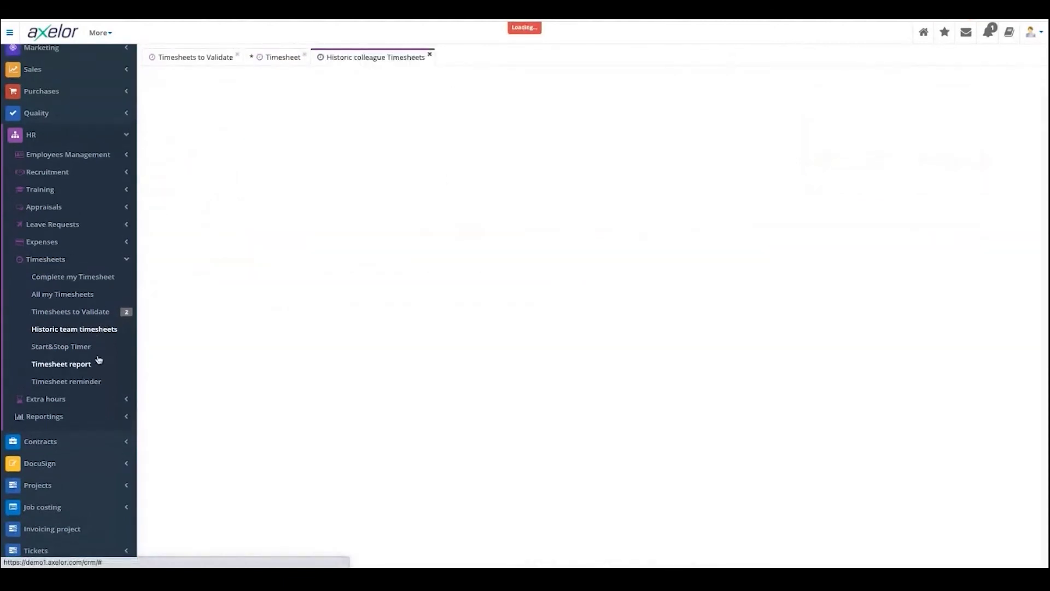
click(97, 381)
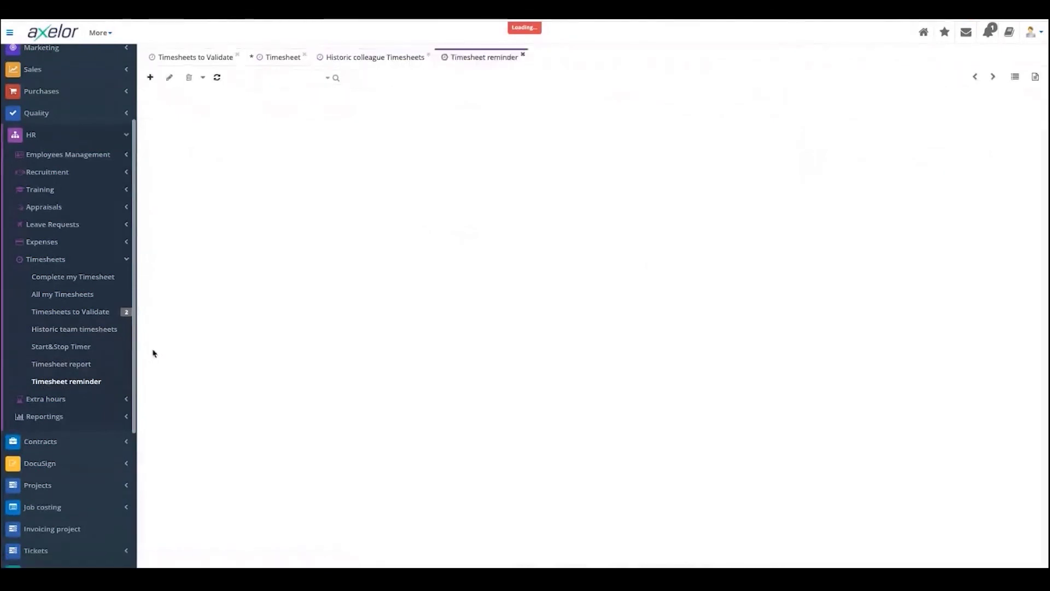
click(52, 399)
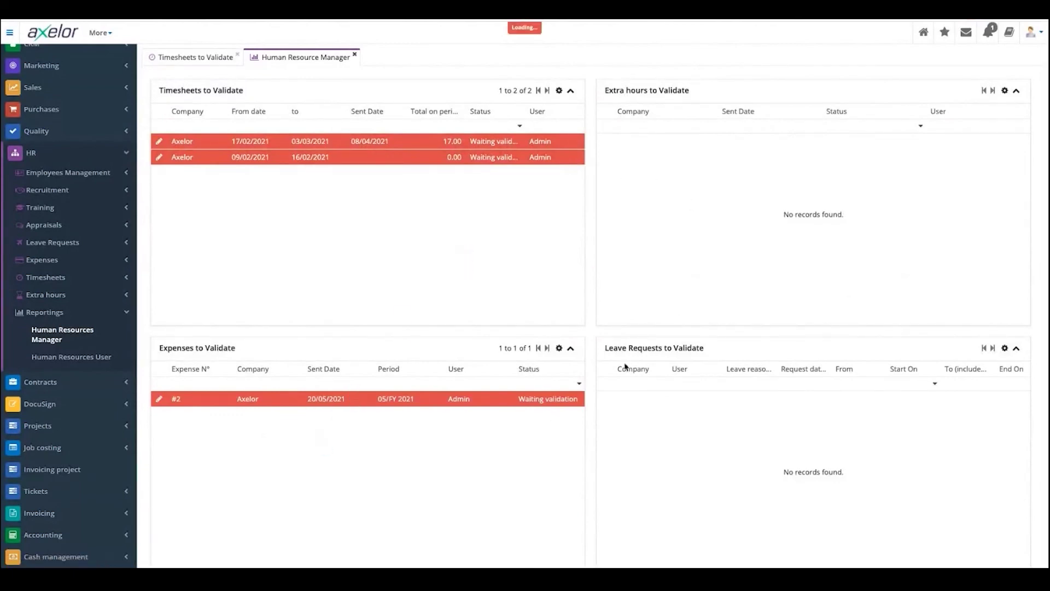
- Scroll down the manager dashboard and open the Human Resources User reporting
scroll(492, 351, down, 5)
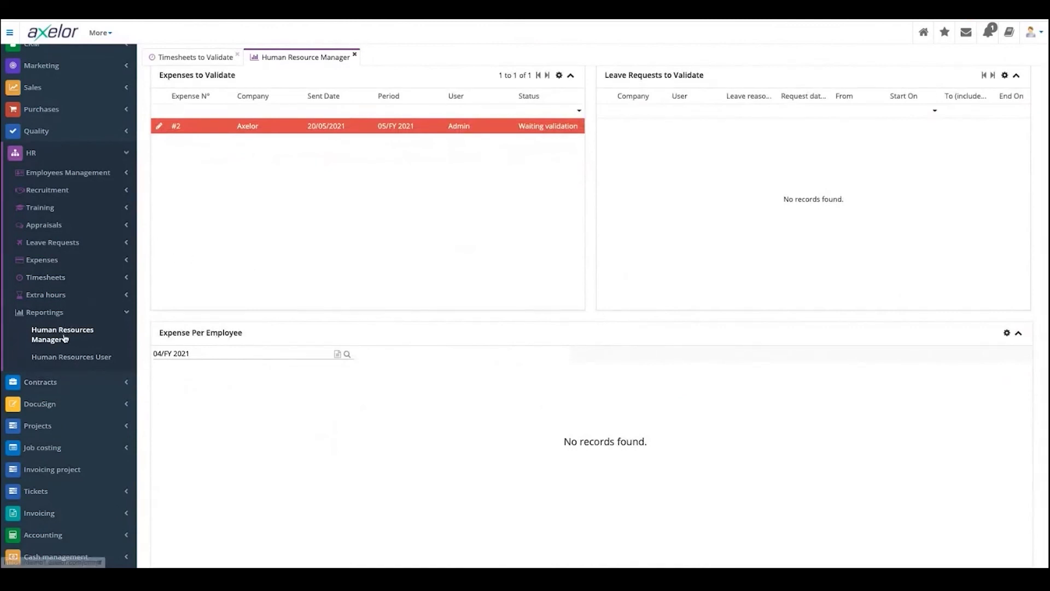
click(82, 361)
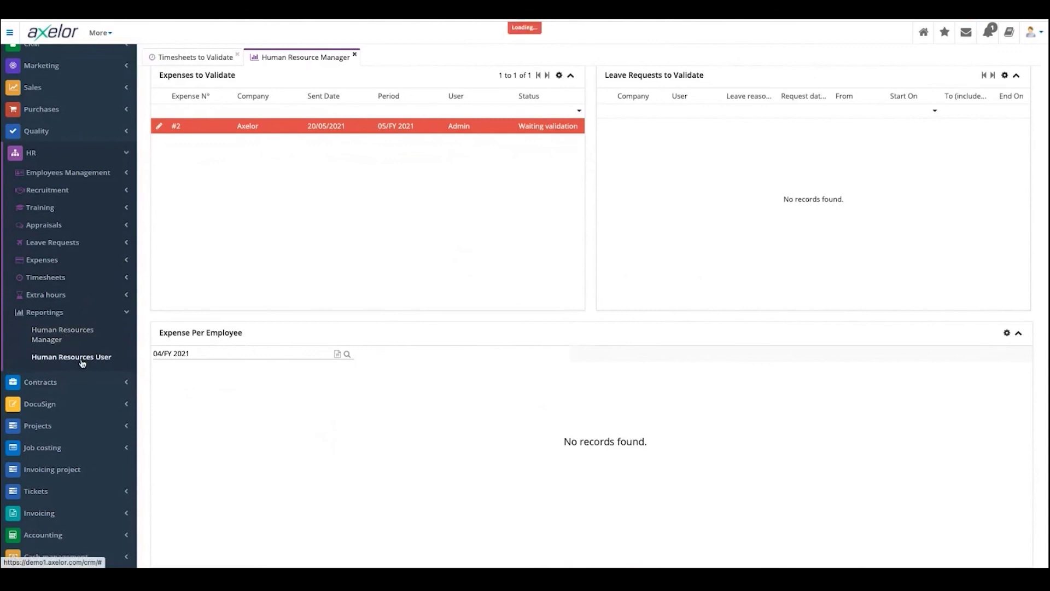